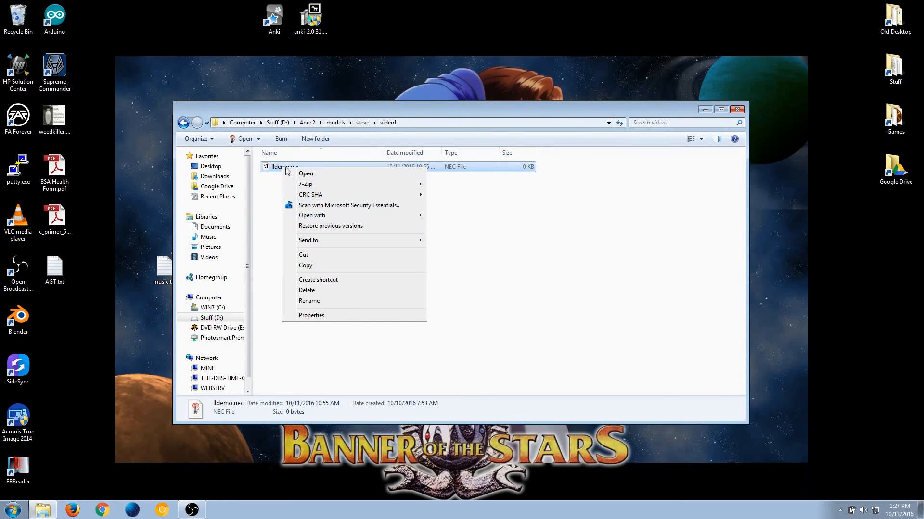
- Open lldemo.nec in Notepad to examine its contents, and close it again
mouse_move(414, 216)
left_click(441, 231)
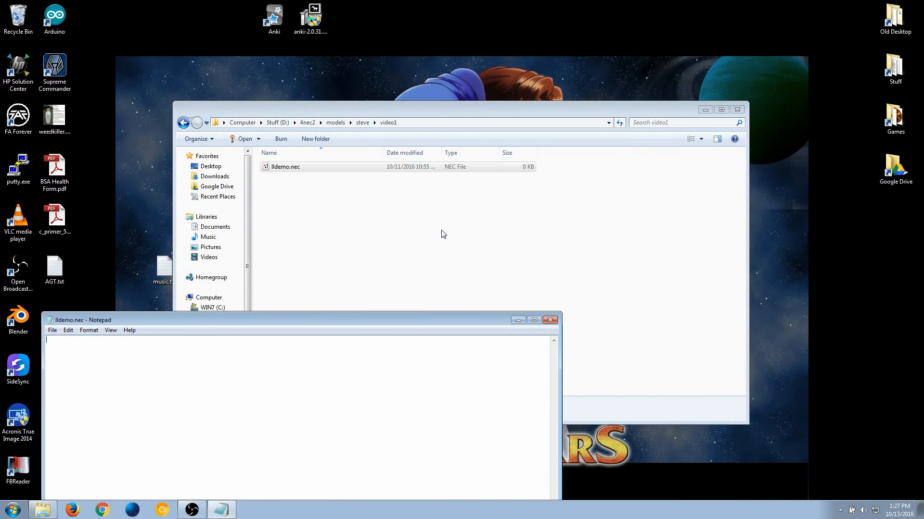
left_click(551, 320)
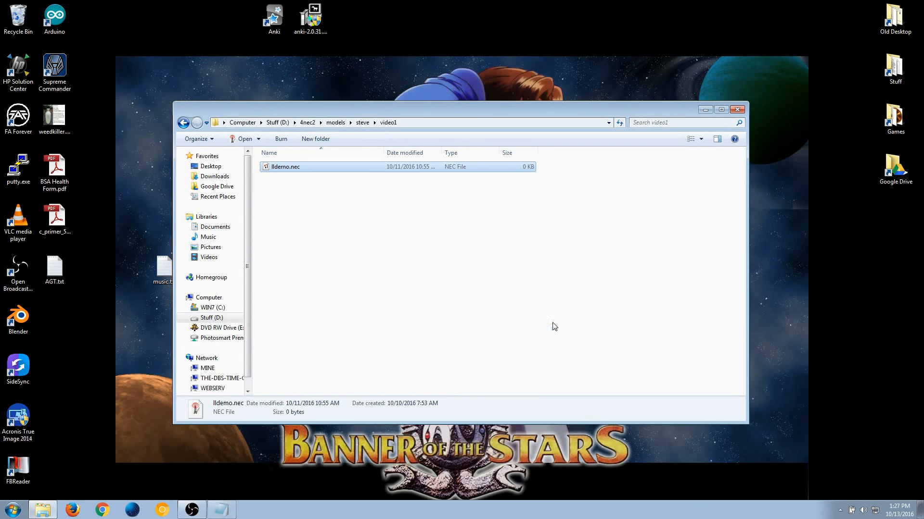
- Open lldemo.nec in 4nec2 and clear the file browser window out of the way
double_click(291, 169)
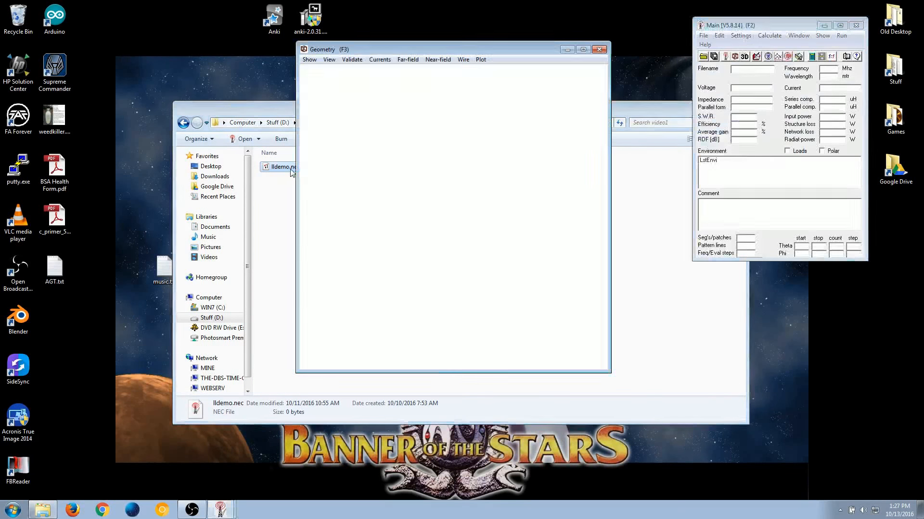
left_click(681, 111)
left_click(704, 110)
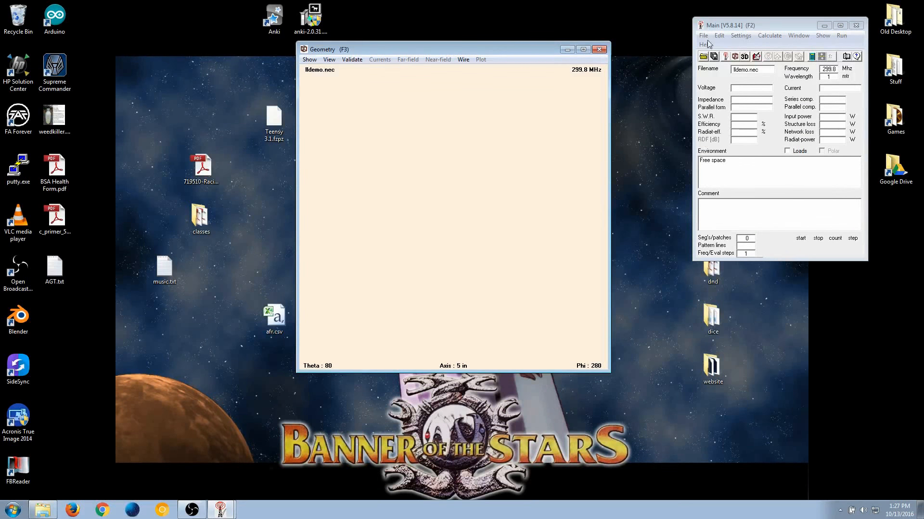
- Switch auto segmentation off and back on, accepting the proposed number of segments per half-wave
left_click(741, 36)
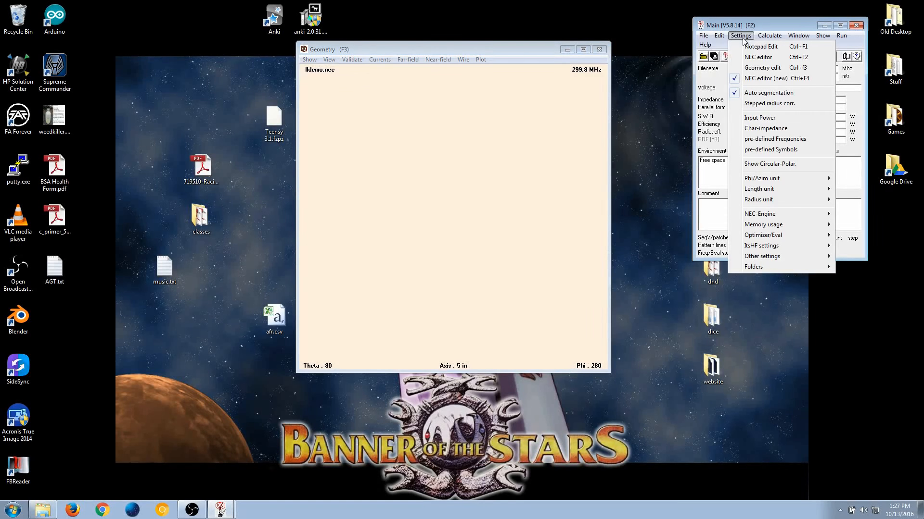
left_click(753, 94)
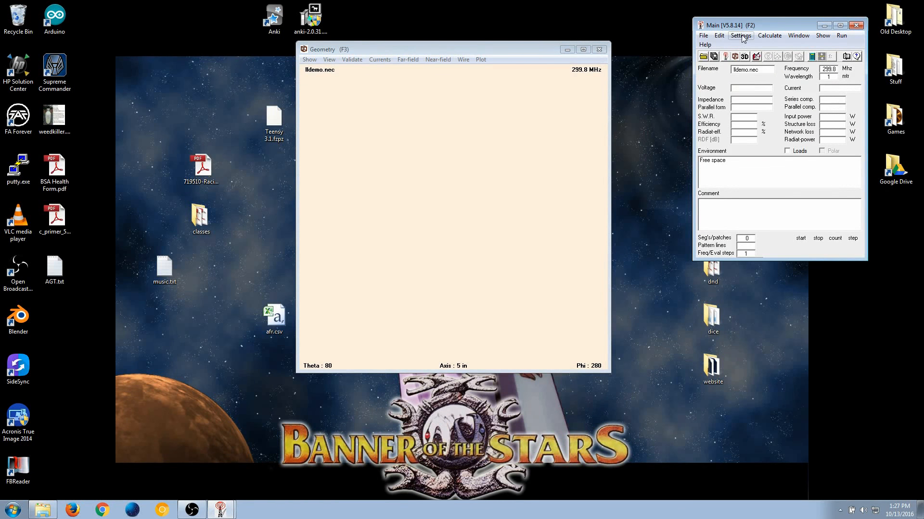
left_click(740, 35)
left_click(755, 94)
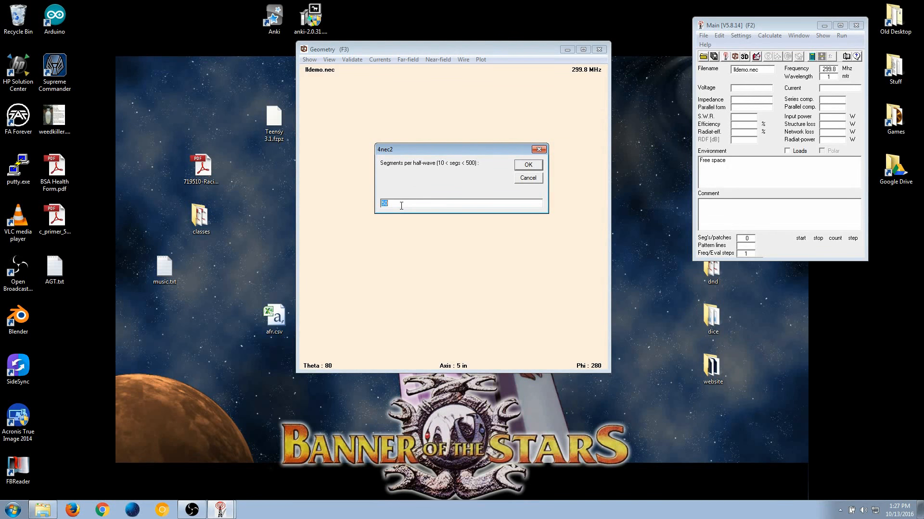
left_click(527, 165)
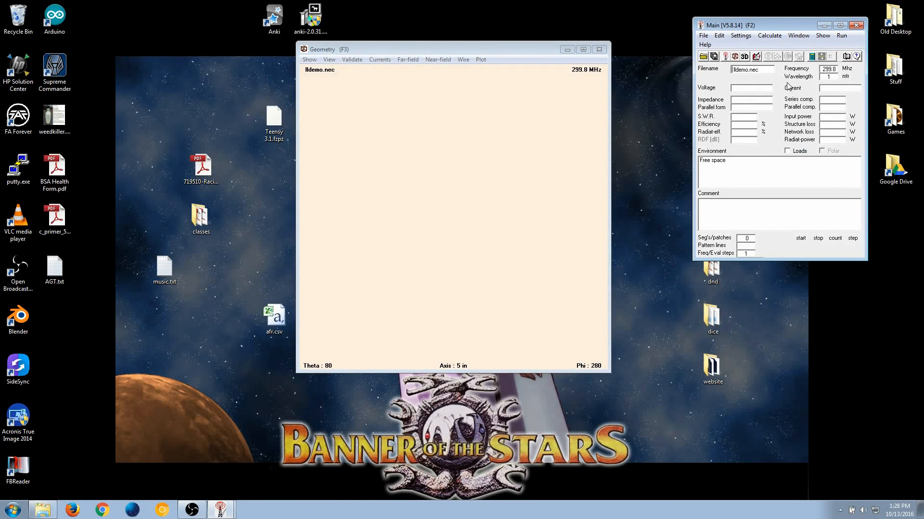
- Open the model in the NEC editor and set its frequency to 27.2 MHz
left_click(756, 57)
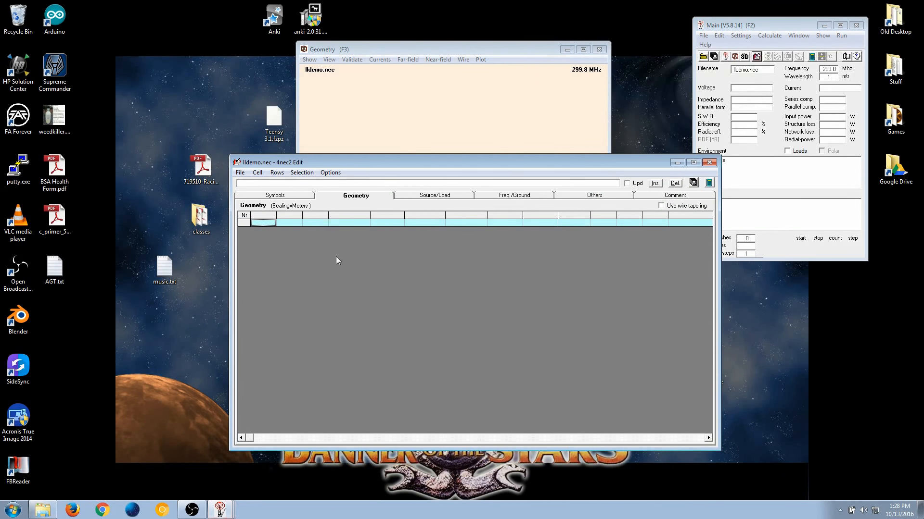
left_click(425, 200)
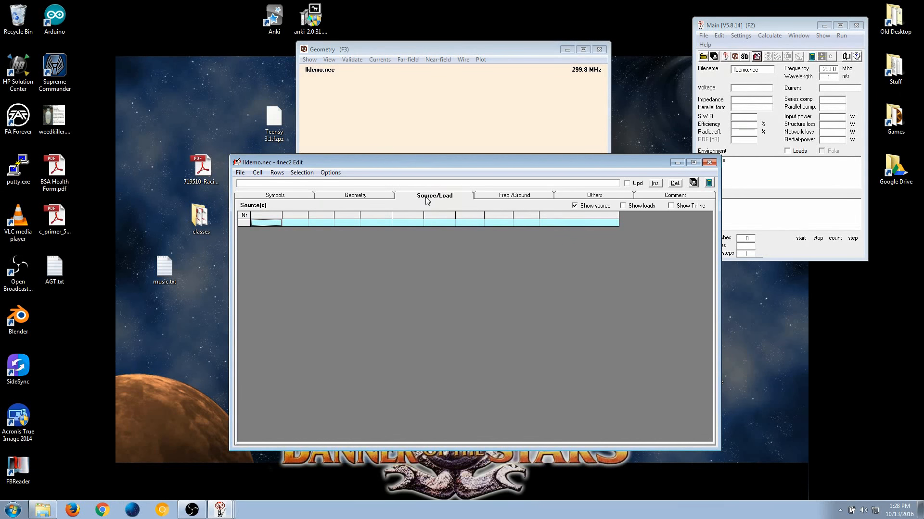
left_click(513, 196)
left_click(279, 219)
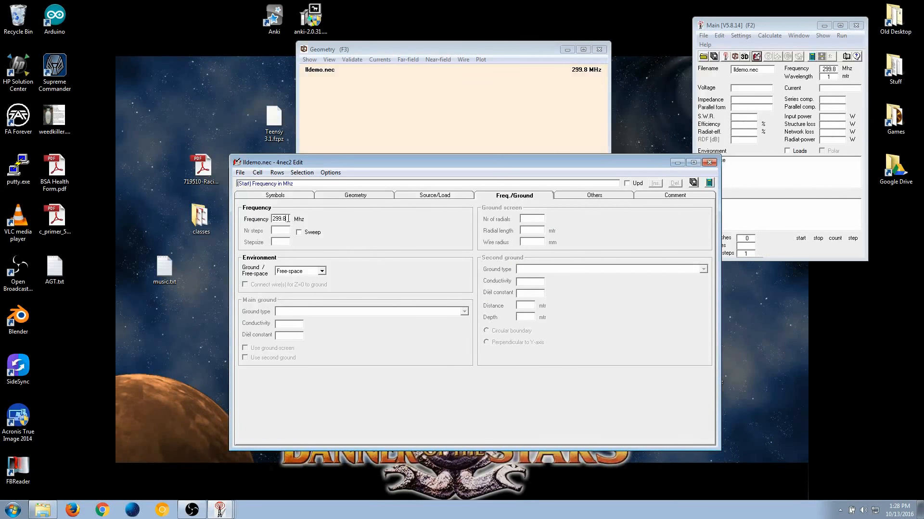
type("27.2")
- Set the environment to Real ground with the Moderate ground type and save the model
left_click(321, 271)
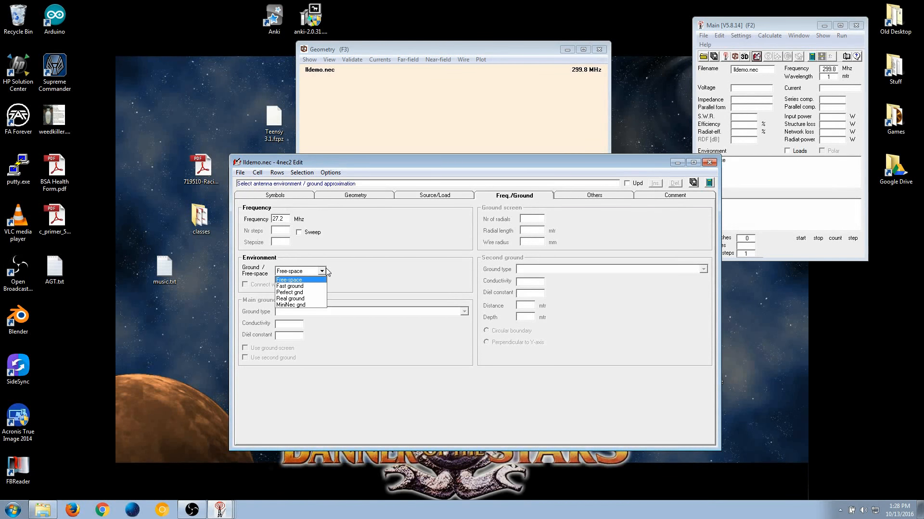
left_click(301, 308)
left_click(302, 312)
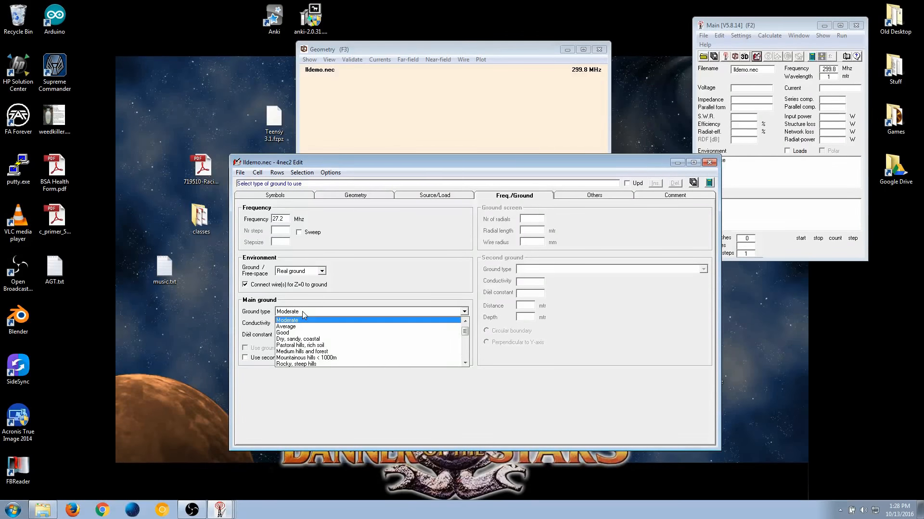
left_click(303, 312)
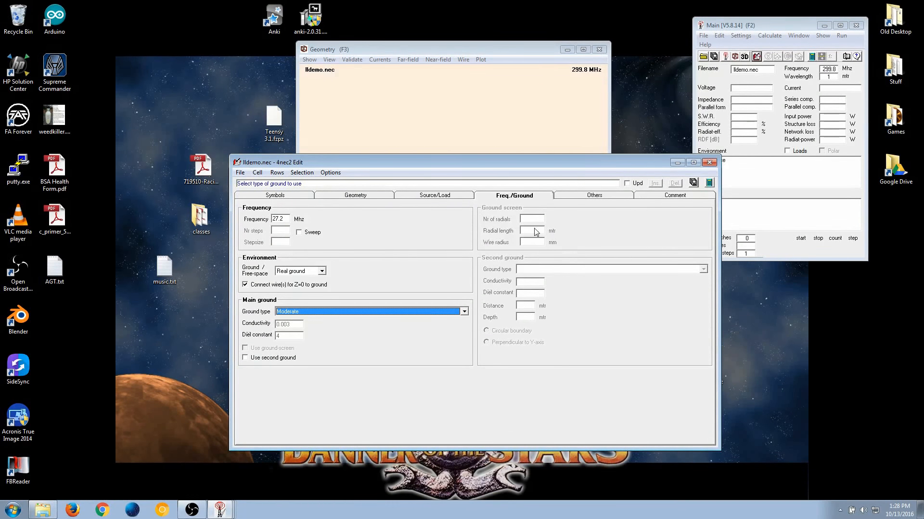
left_click(695, 185)
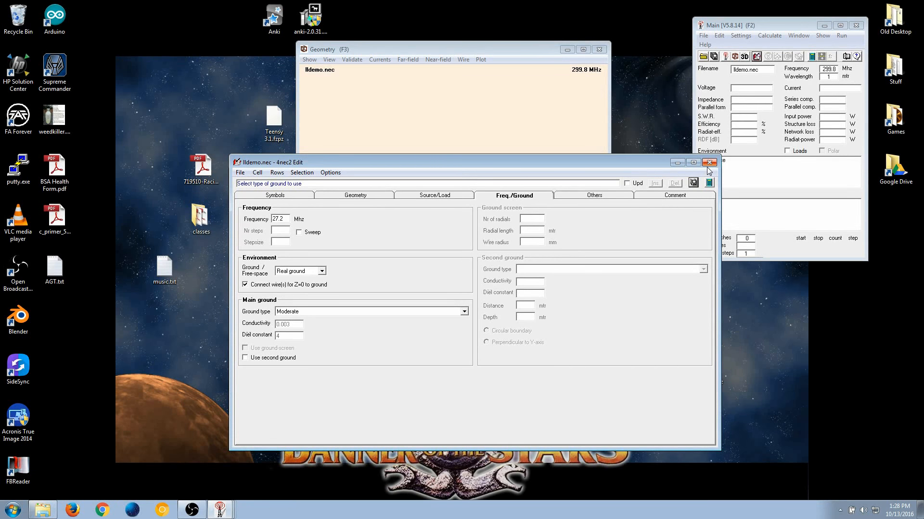
- Define the first symbol as r=.006 with the comment Radius
left_click(285, 198)
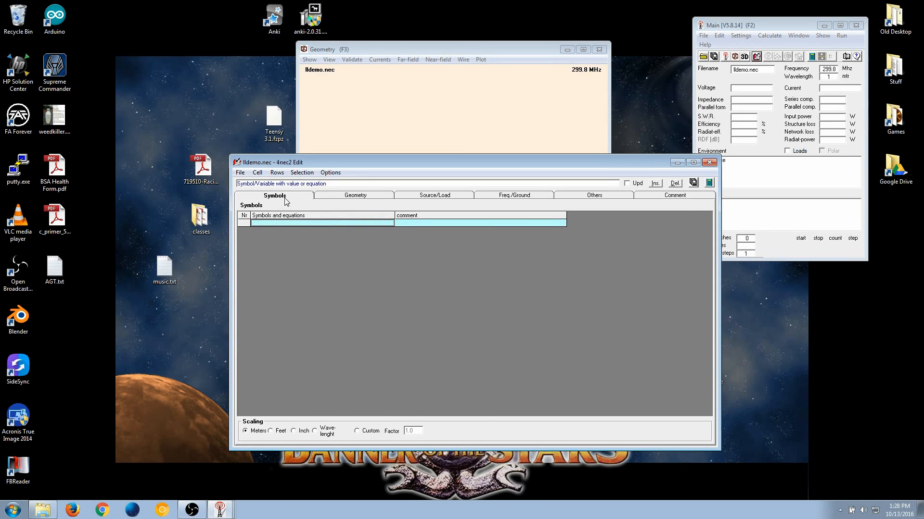
left_click(268, 224)
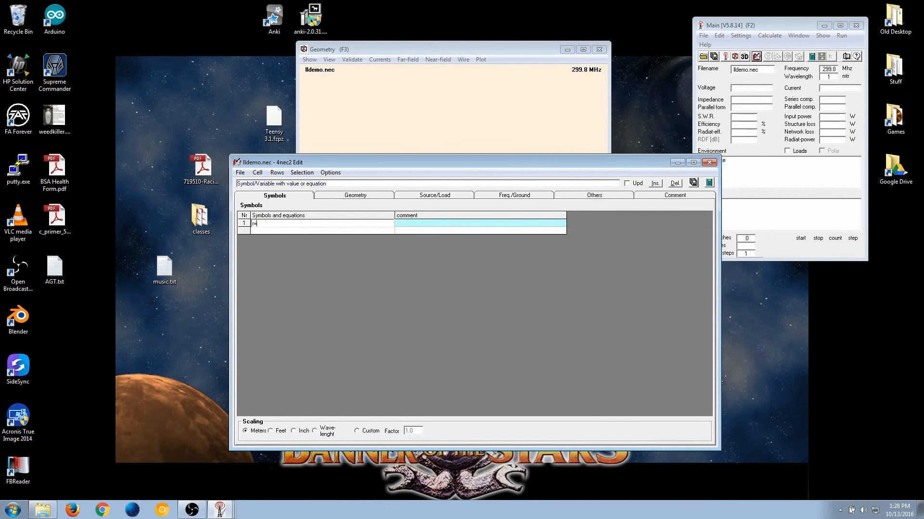
type("r=0")
key("BackSpace")
type(".006")
key("Tab")
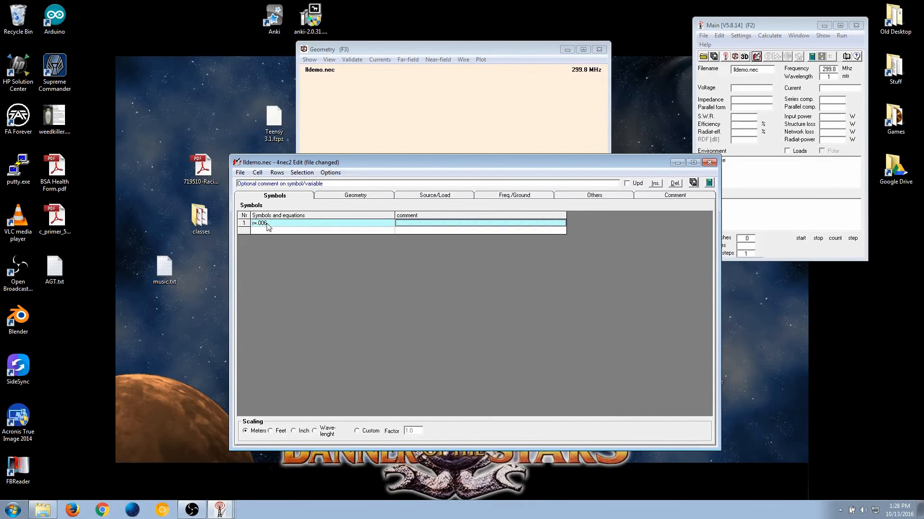
type("Radiu")
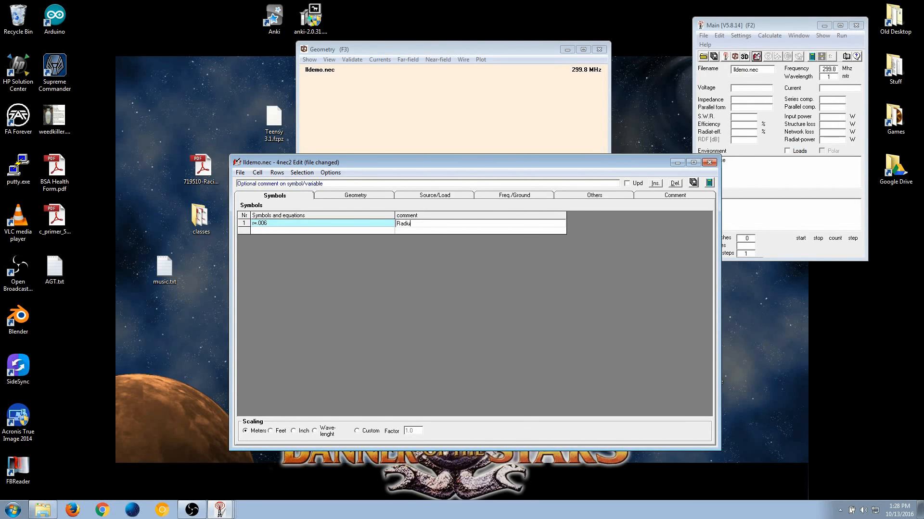
type("s")
left_click(256, 229)
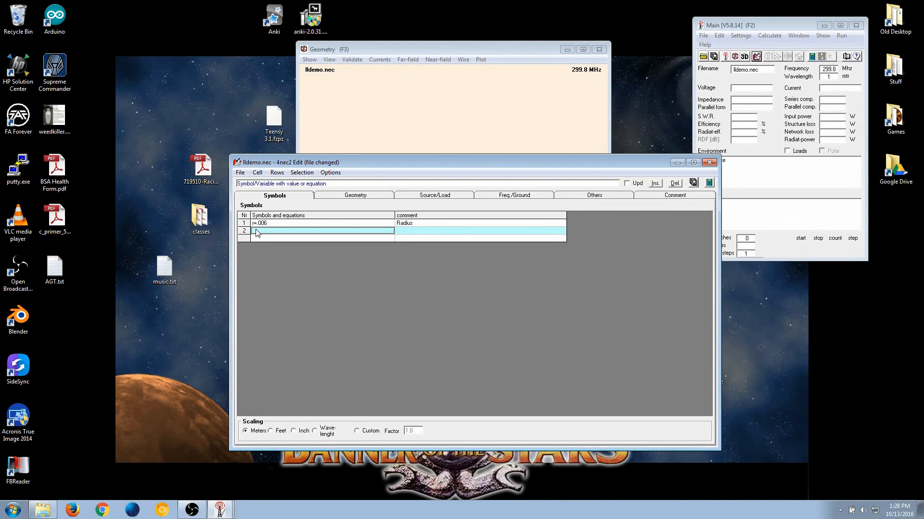
type("a=")
type("=")
type("11.03")
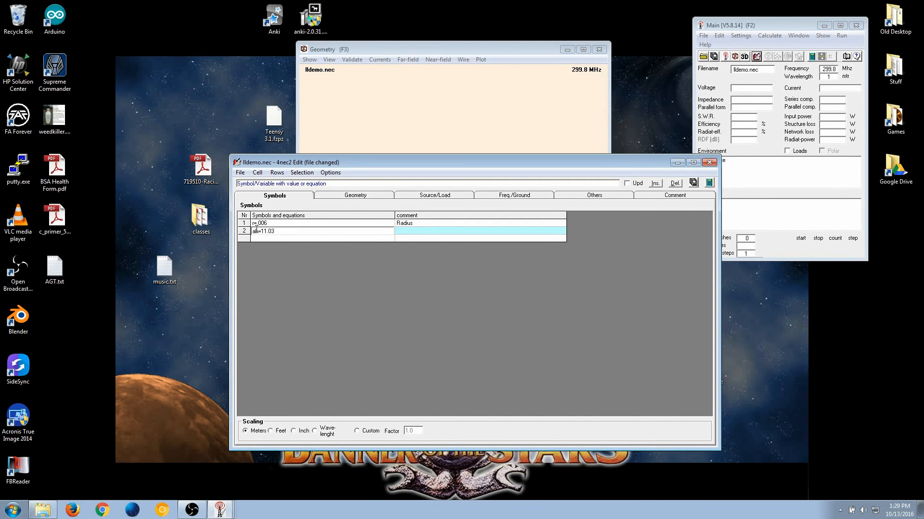
key("BackSpace")
key("BackSpace")
key("BackSpace")
key("BackSpace")
key("BackSpace")
key("BackSpace")
key("BackSpace")
key("BackSpace")
- Check the wavelength in the Main window and define the second symbol as ah=11.02 with the comment Antenna Height
left_click(778, 25)
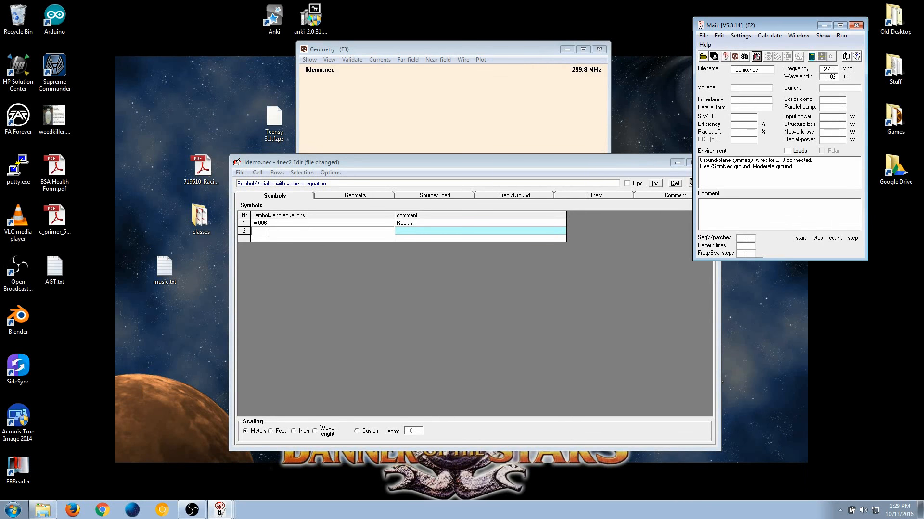
left_click(267, 234)
type("ah")
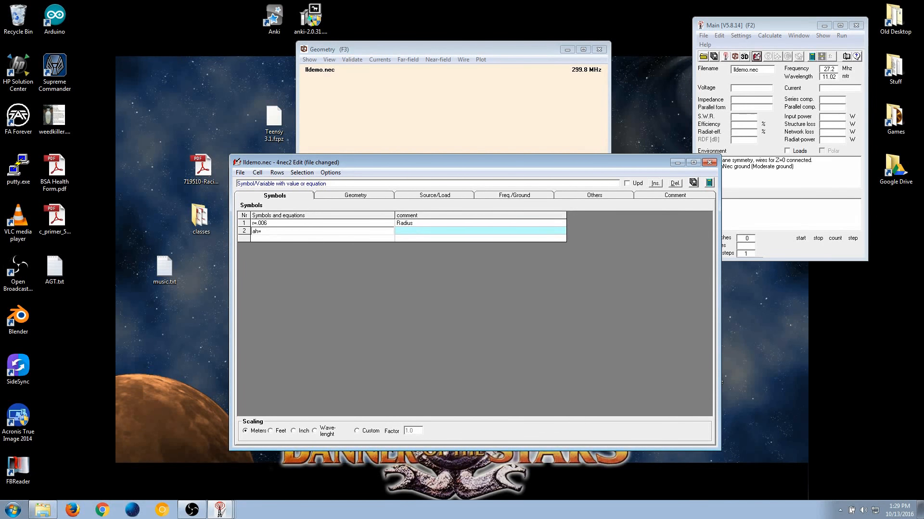
type("=11/02")
key("BackSpace")
key("BackSpace")
type(".02")
left_click(831, 83)
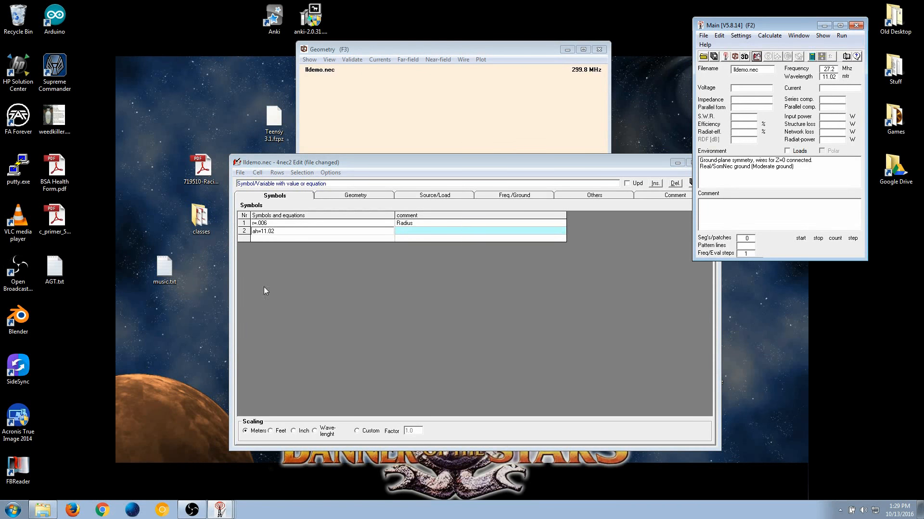
left_click(282, 232)
left_click(410, 232)
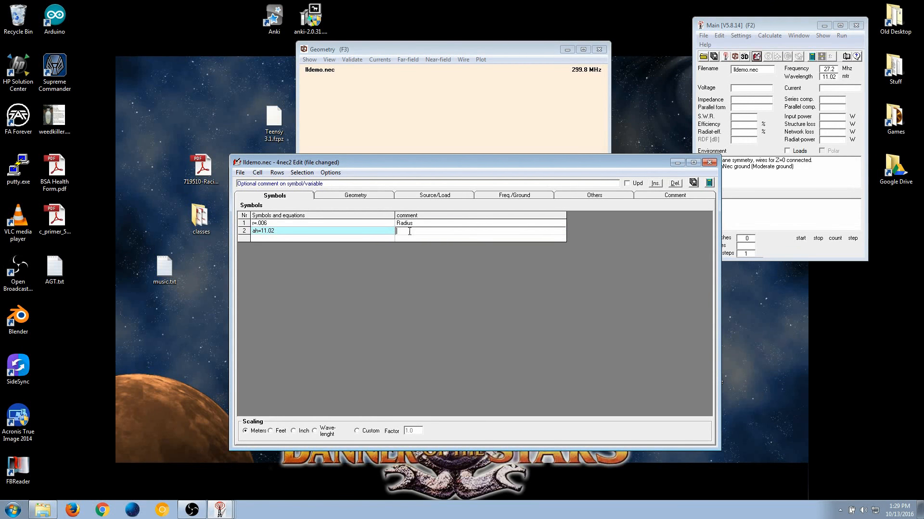
type("Antenna Height")
- Define the third symbol as al=11.02*0.625 with the comment Antenna Length
left_click(261, 239)
type("al=")
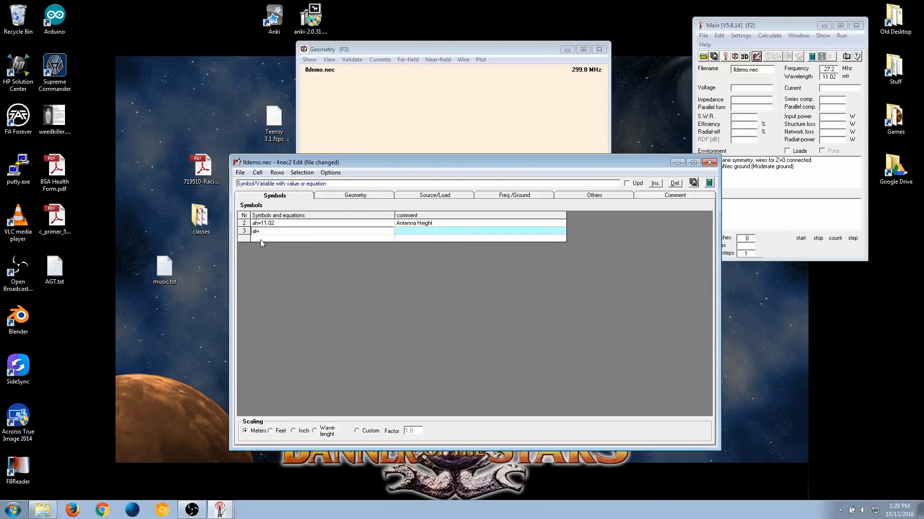
type("11.02")
type("*.")
type("0.625")
left_click(412, 233)
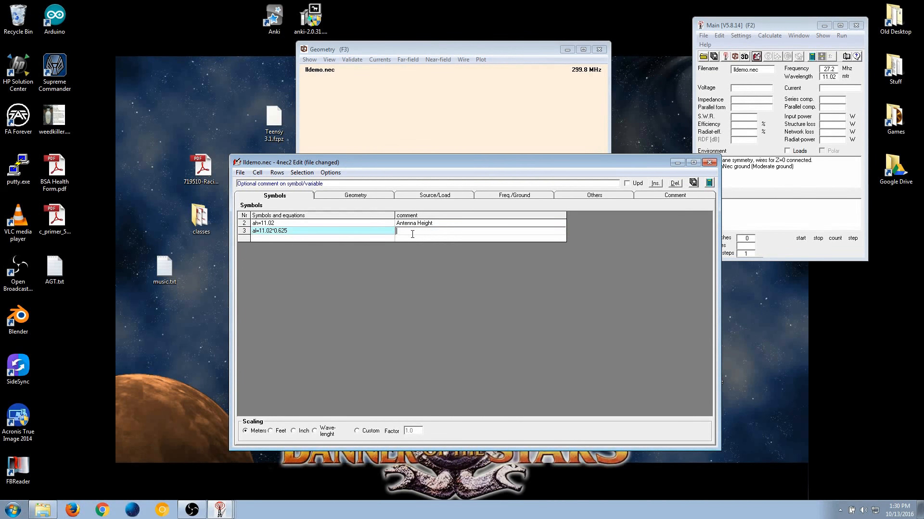
type("Antenna Length")
- Define the fourth symbol as rl=11.02*0.25 with the comment Radial Length
left_click(261, 239)
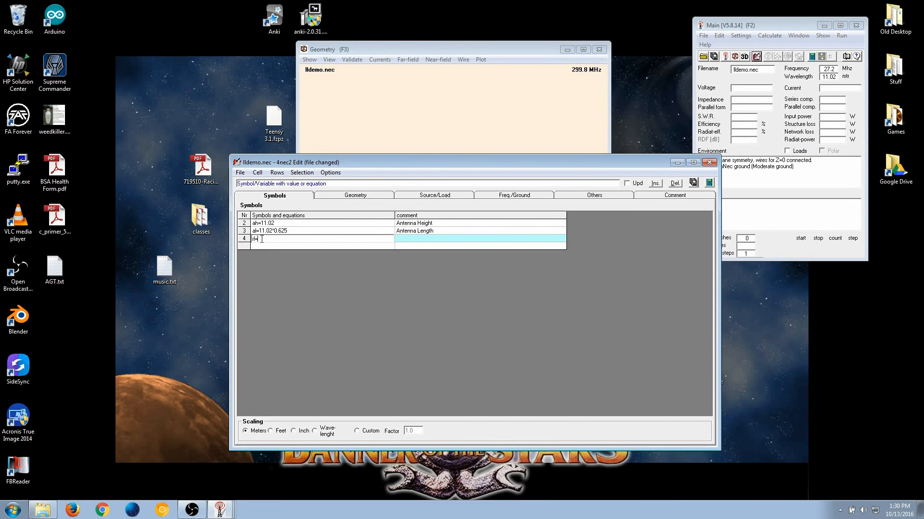
type("=11.02*0.25")
key("Tab")
type("Radial")
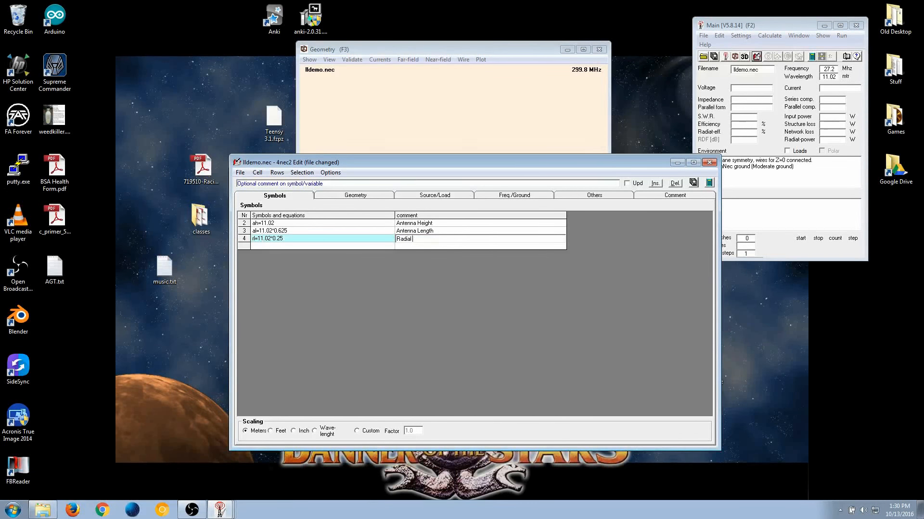
type(" Length")
key("Return")
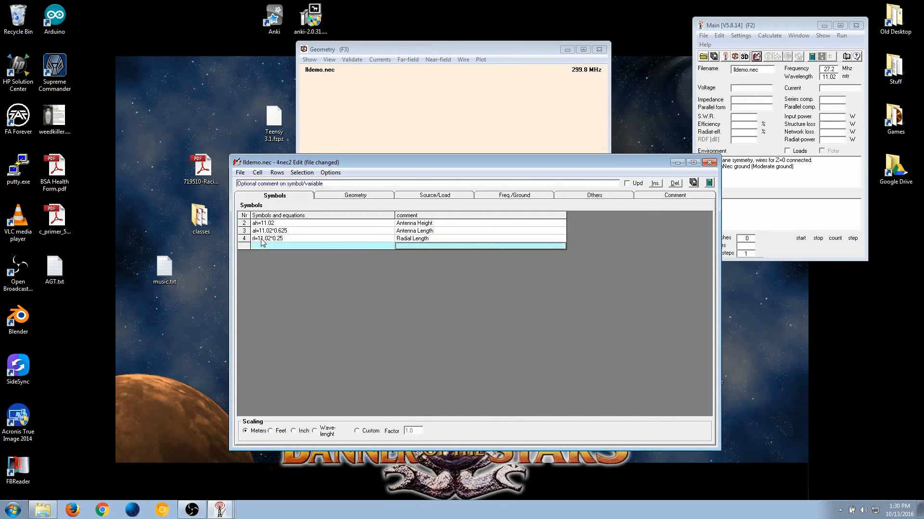
- Define the fifth symbol as rlc1=rl^2 with the comment "radial length calculation 1"
key("Left")
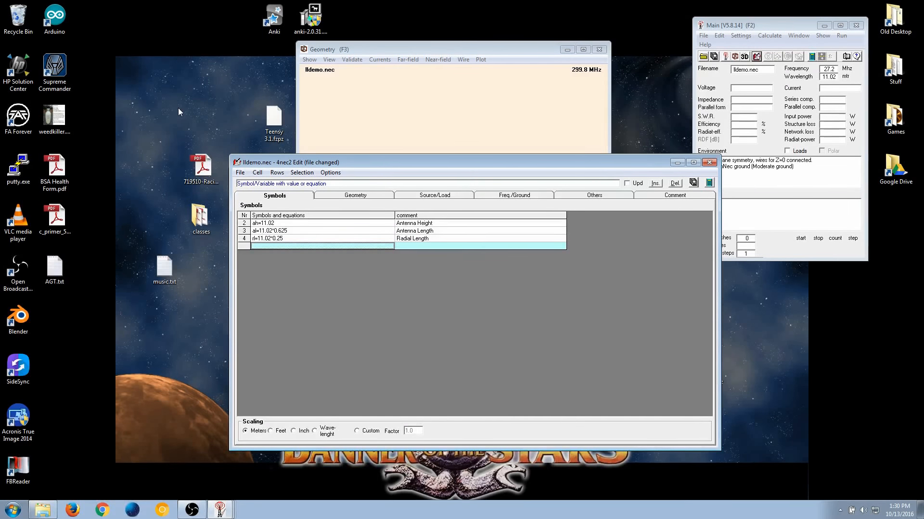
type("rs")
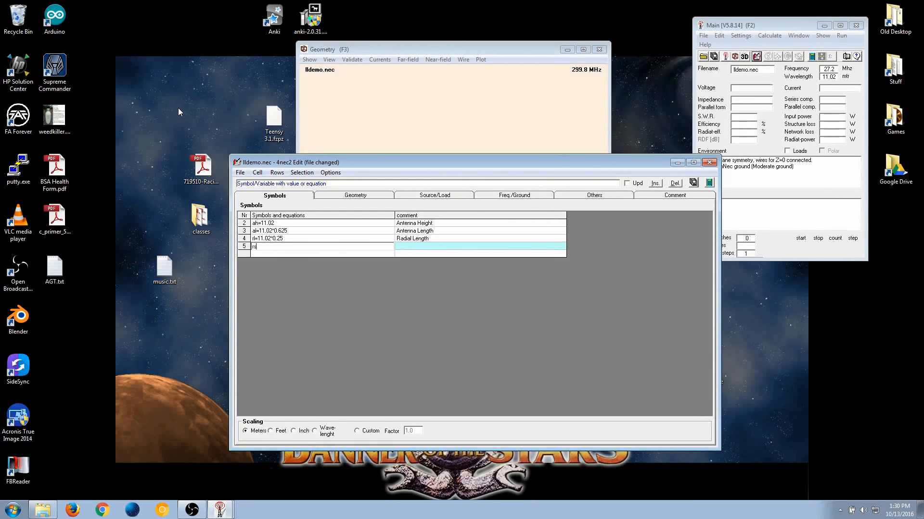
type("c1=r")
key("BackSpace")
type("l^2")
key("Tab")
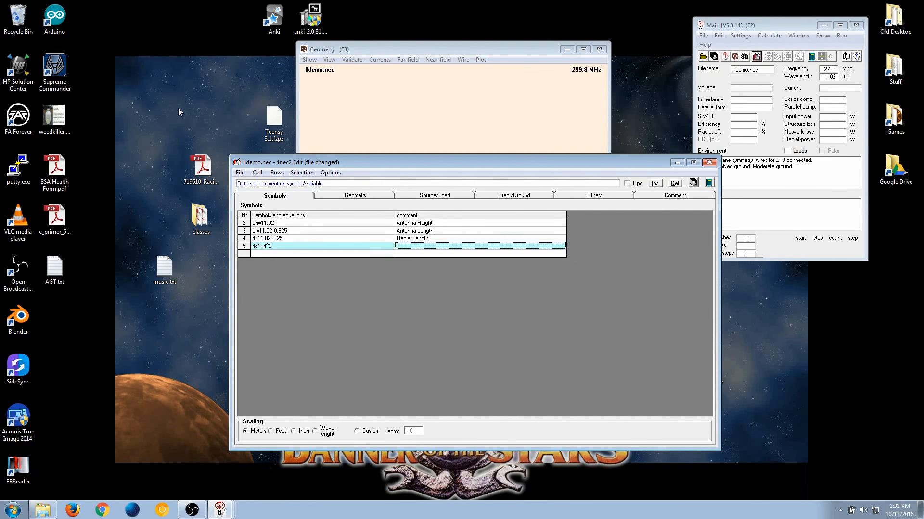
type("radial length calculation 1")
key("Return")
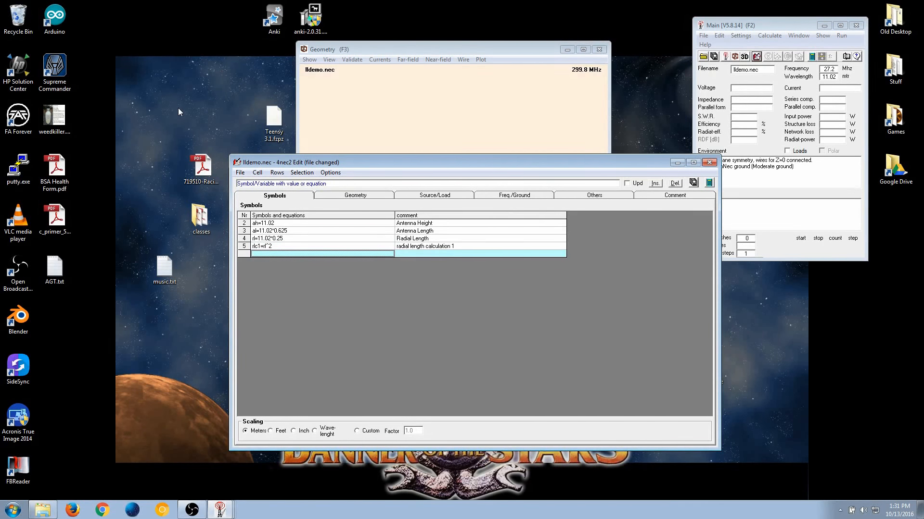
- Define the sixth symbol as rld2=rlc1/2 with the comment "radial length calculation 2"
type("rl")
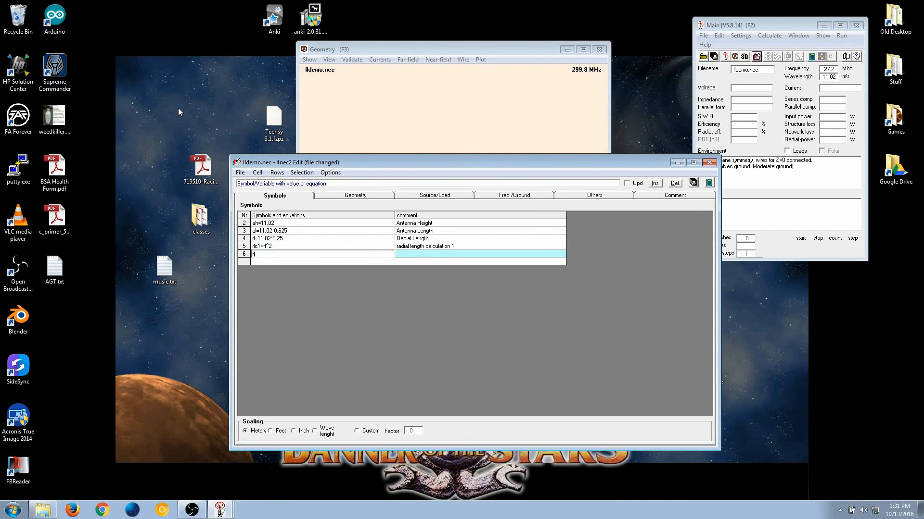
type("c2")
type("=")
type("rls")
type("1")
type("/2")
key("Tab")
type("ra")
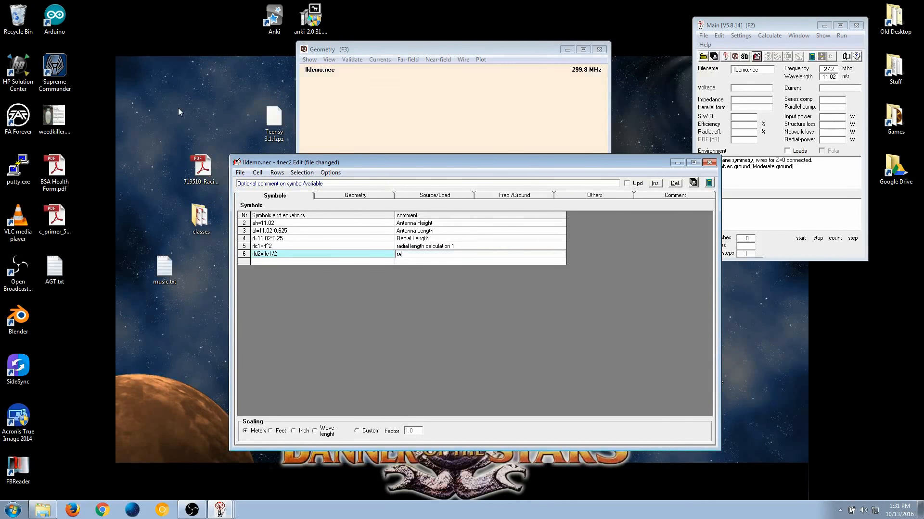
type("dial length calculation 2")
key("Return")
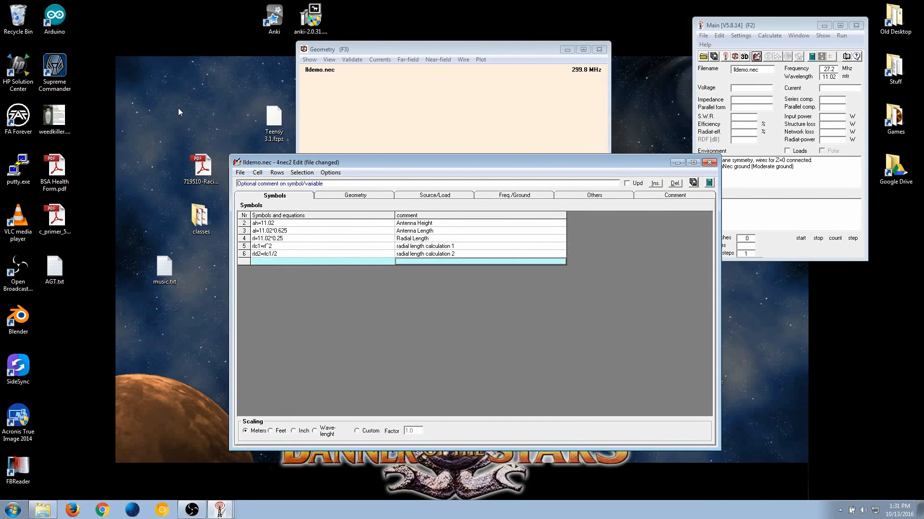
- Correct the sixth symbol's name to rlc2
key("Up")
key("Return")
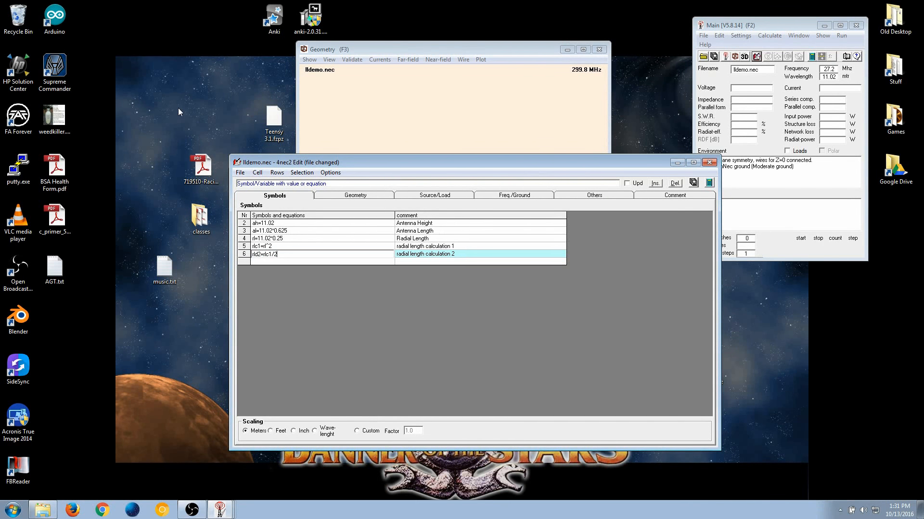
key("Left")
key("Left")
key("Left")
key("Left")
key("BackSpace")
type("c")
- Define the seventh symbol as rlc3=rlc2^.5 with the comment "radial length calculation 3"
left_click(255, 261)
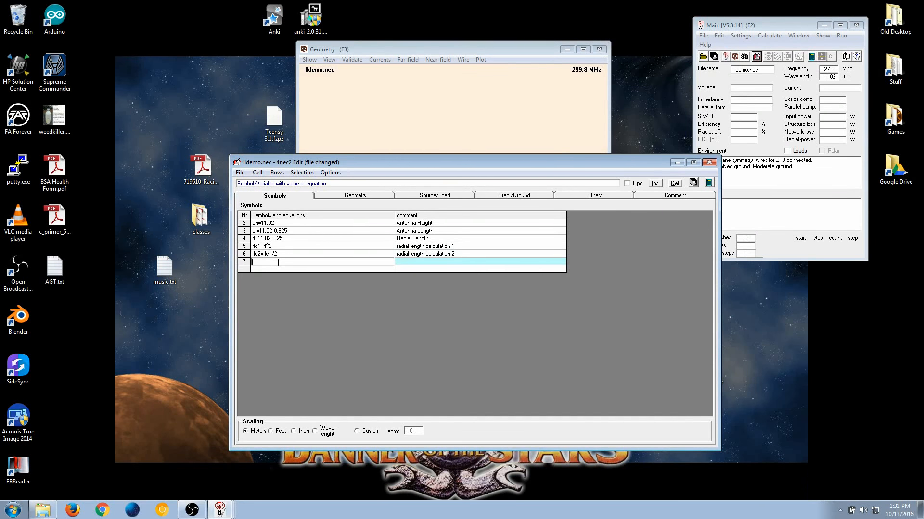
type("r")
type("s")
type("^")
type("0")
type(".5")
key("Tab")
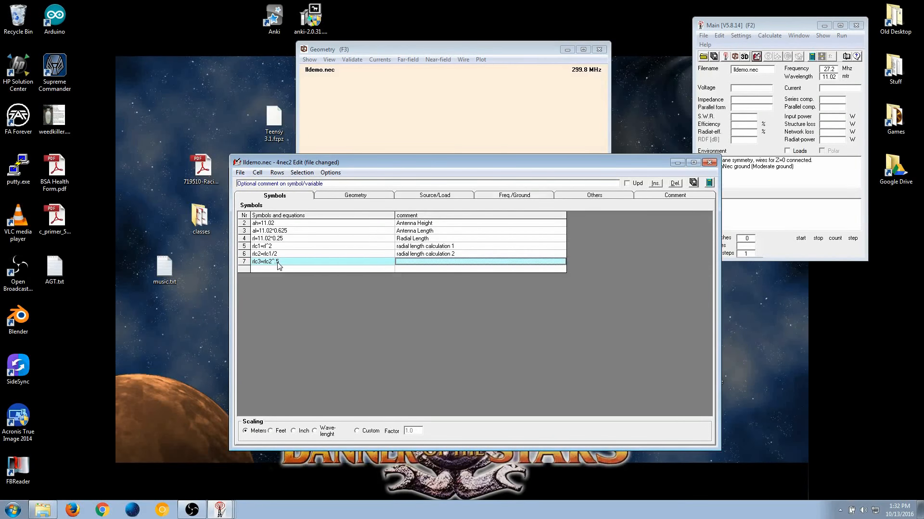
type("radial length ")
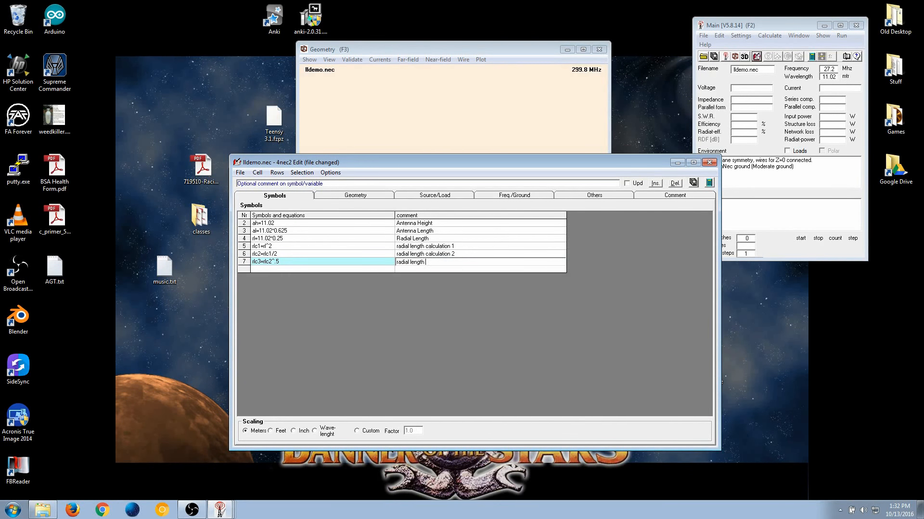
type("calculation 3")
key("Return")
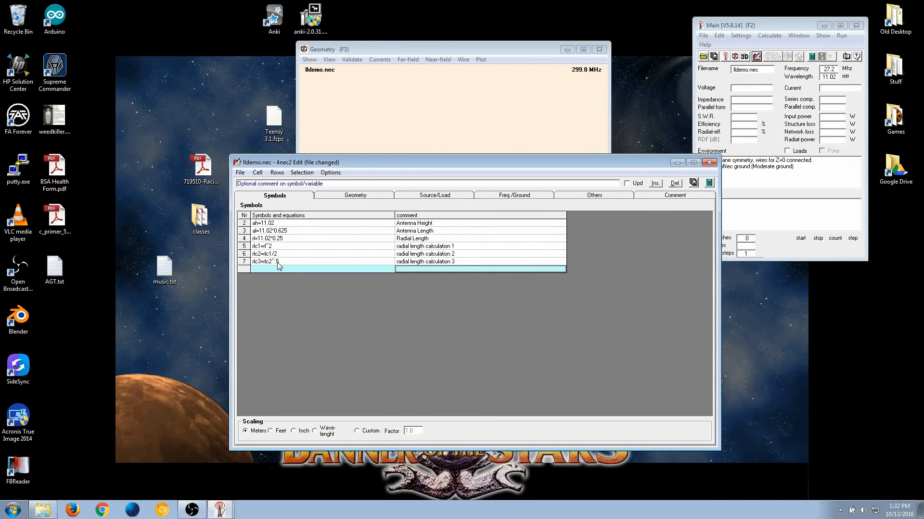
- Add the first wire to the antenna geometry with tag 1 and 1 segment
left_click(364, 197)
left_click(262, 226)
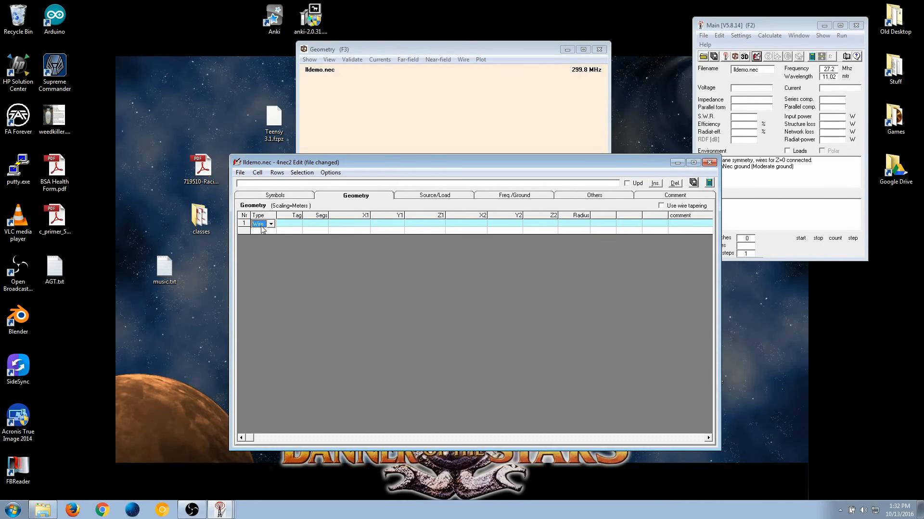
left_click(286, 225)
type("1")
left_click(315, 225)
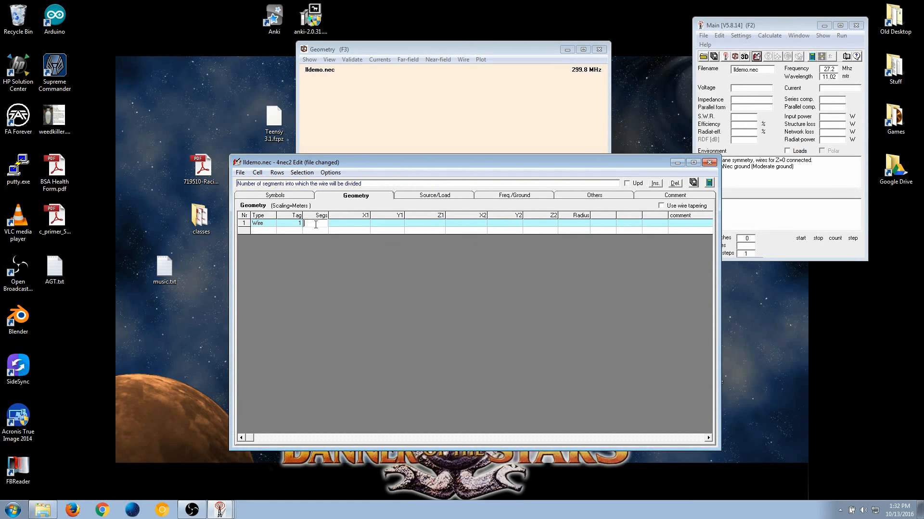
- Set end 1 of the first wire to X rlc3, Y rlc3 and Z ah
left_click(345, 225)
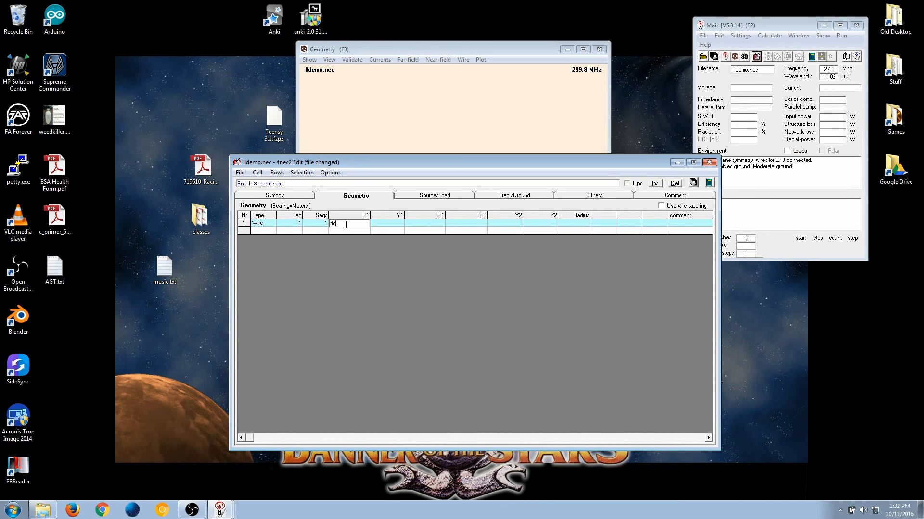
type("3")
key("Tab")
type("rlc3")
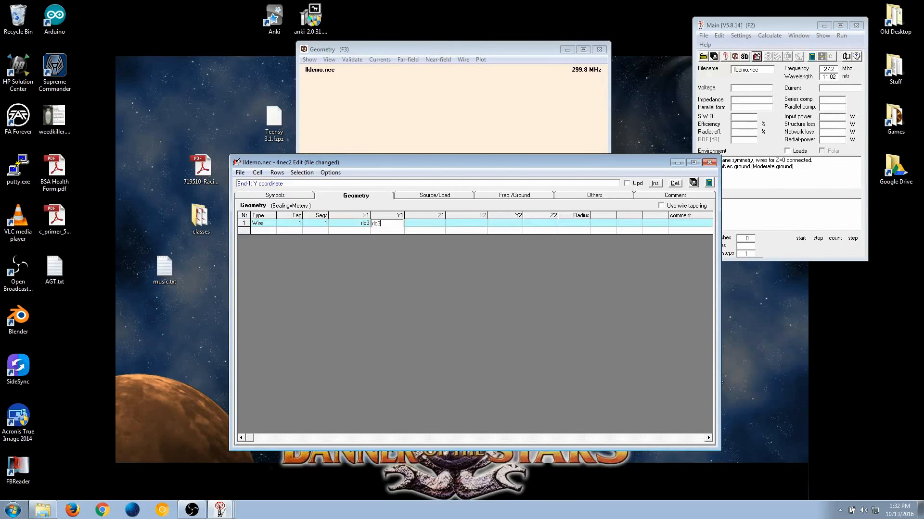
key("Tab")
type("ah")
key("Tab")
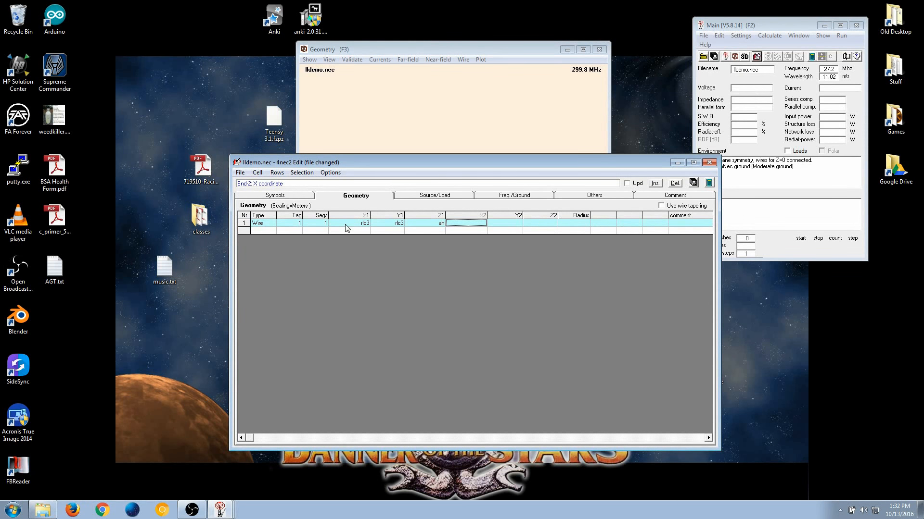
- Set end 2 of the first wire to 0, 0, ah and its radius to r
type("0")
key("Tab")
type("0")
key("Tab")
type("ah")
key("Tab")
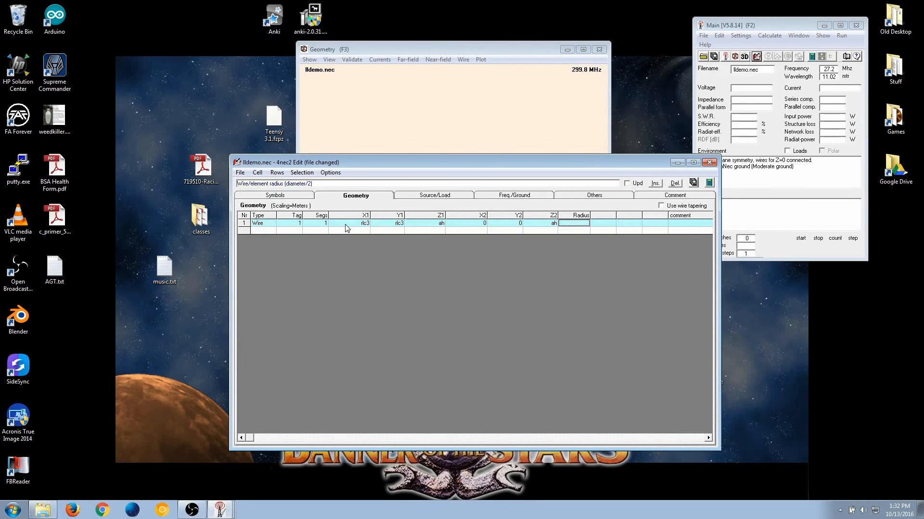
type("r")
key("Return")
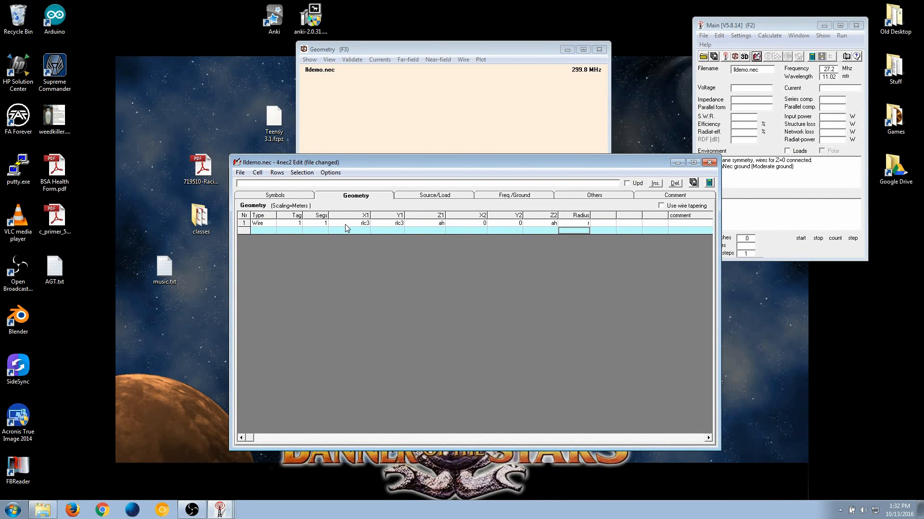
- Add a second wire with tag 2 and 1 segment
key("Left")
key("Left")
key("Left")
key("Left")
key("Left")
key("Left")
key("Left")
key("Left")
key("Left")
key("w")
key("Right")
type("2")
key("Right")
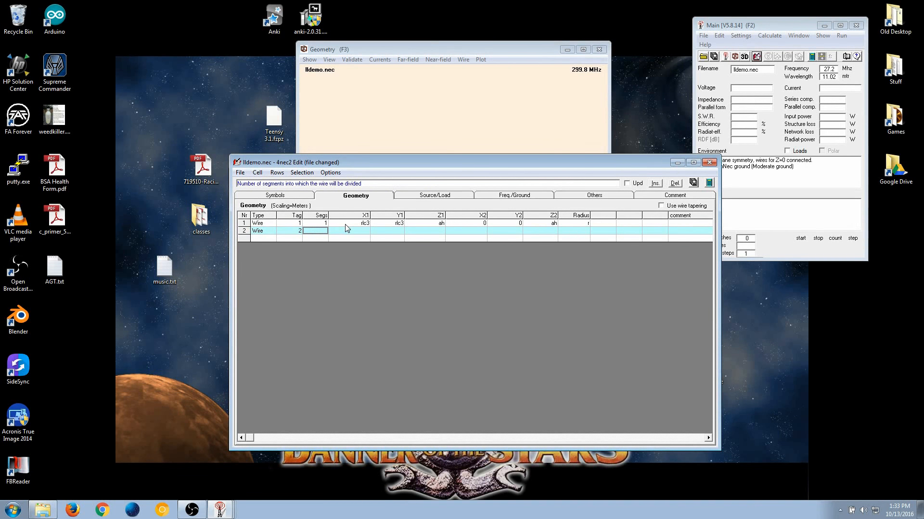
type("1")
key("Right")
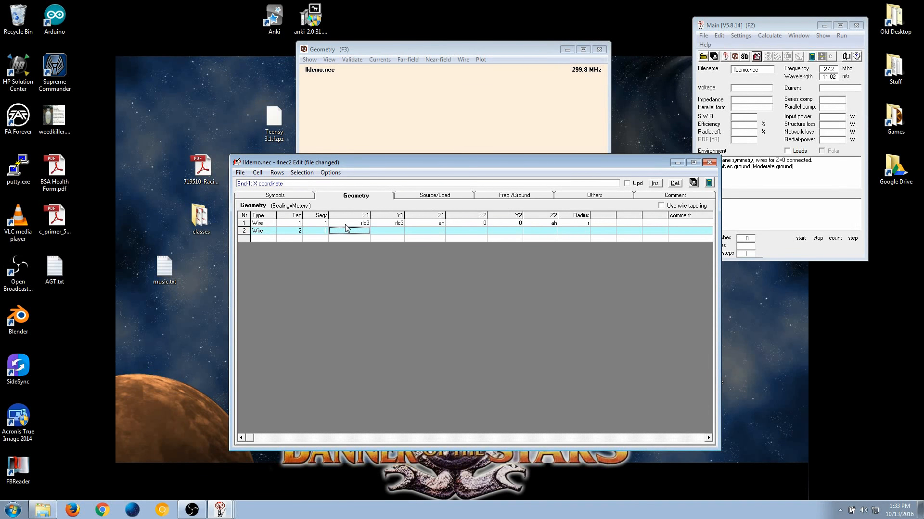
- Set end 1 of the second wire to X rlc3, Y -rlc3 and Z ah
type("rlc3")
key("Right")
type("-rlc3")
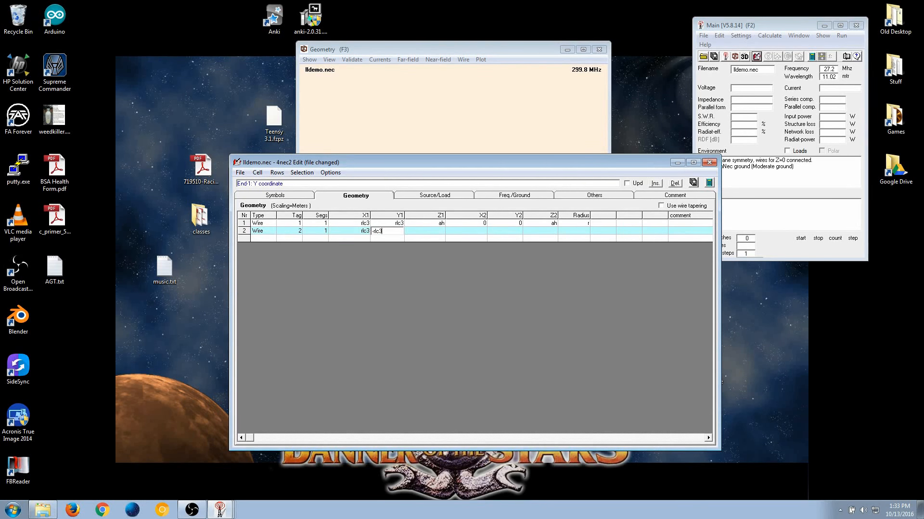
key("Right")
type("ah")
key("Right")
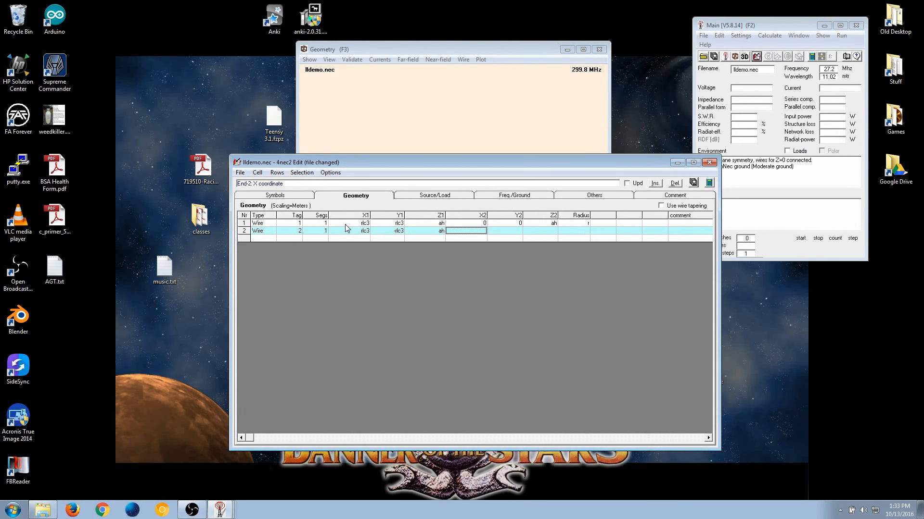
- Set end 2 of the second wire to 0, 0, ah and its radius to r
type("0")
key("Right")
type("0")
key("Right")
type("ah")
key("Right")
type("r")
key("Return")
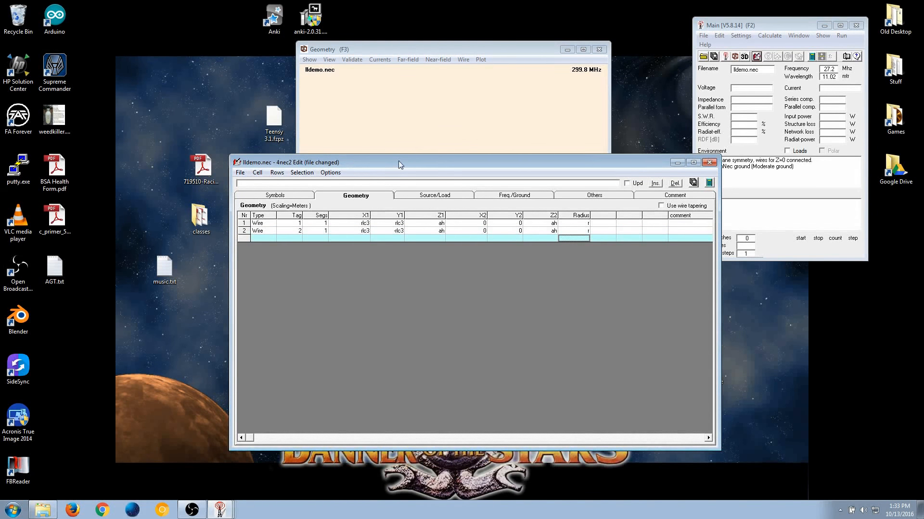
- Examine the two radial wires above the ground plane in the Geometry window
left_click_drag(398, 160, 651, 177)
left_click(530, 52)
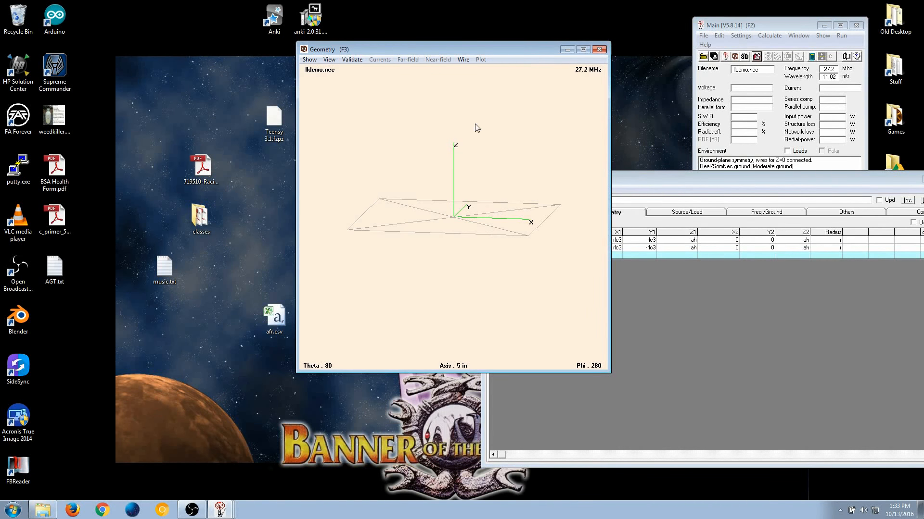
left_click_drag(425, 226, 426, 288)
scroll(492, 132, "down", 3)
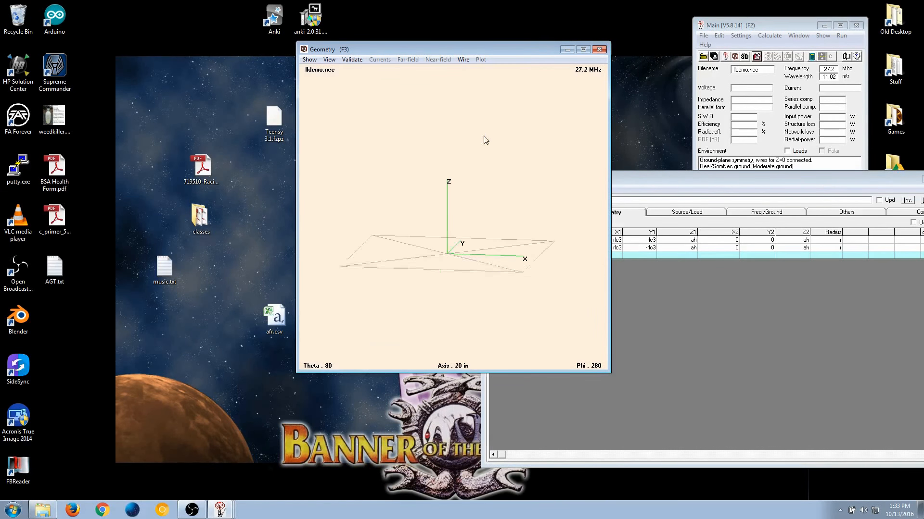
left_click_drag(472, 145, 464, 298)
scroll(473, 231, "down", 1)
scroll(475, 205, "down", 1)
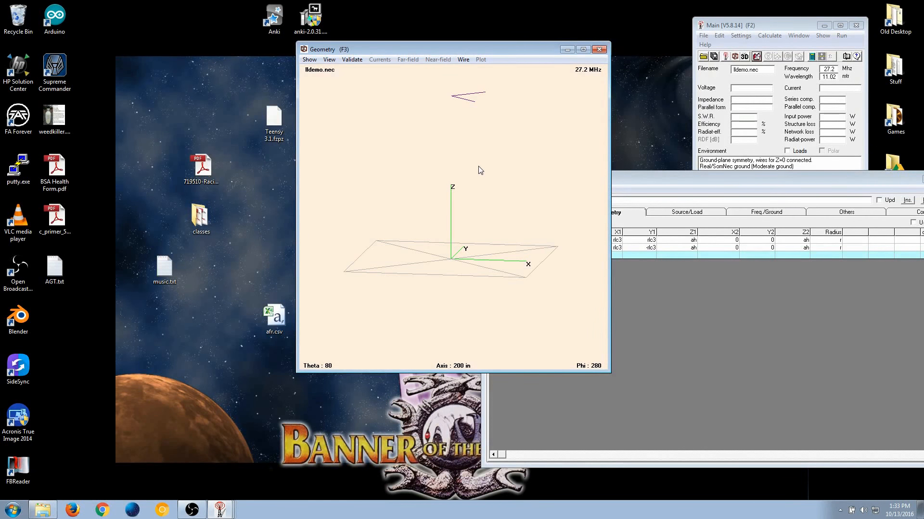
left_click_drag(478, 161, 479, 250)
scroll(480, 246, "up", 1)
mouse_move(464, 177)
left_mouse_down()
mouse_move(465, 234)
mouse_move(485, 260)
mouse_move(486, 288)
mouse_move(511, 151)
mouse_move(478, 165)
left_mouse_up()
scroll(466, 243, "up", 1)
- Return to the geometry table and add a third wire with tag 3 and 1 segment
left_click(655, 185)
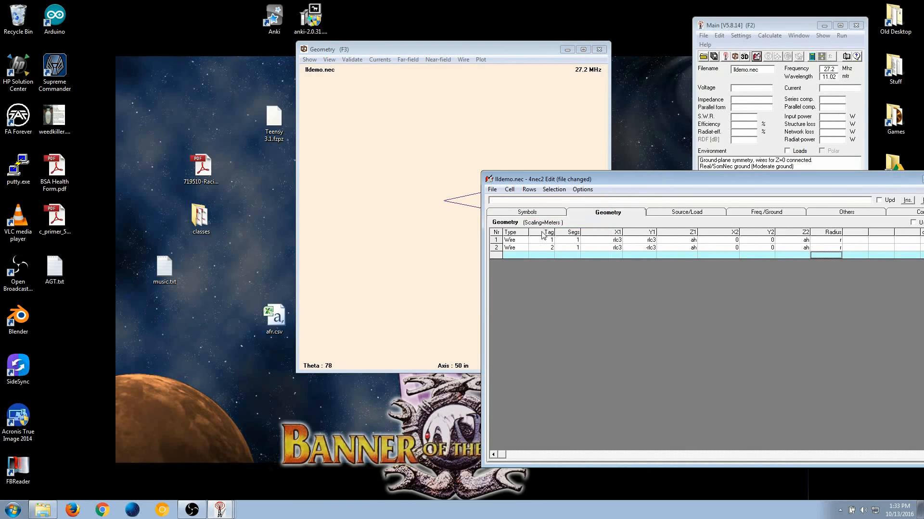
left_click(512, 258)
left_click(546, 255)
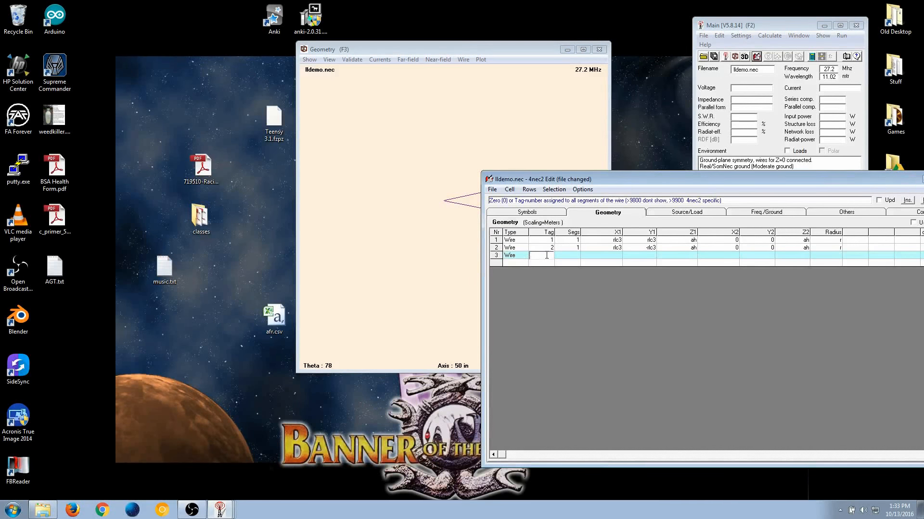
type("3")
key("Return")
type("1")
key("Return")
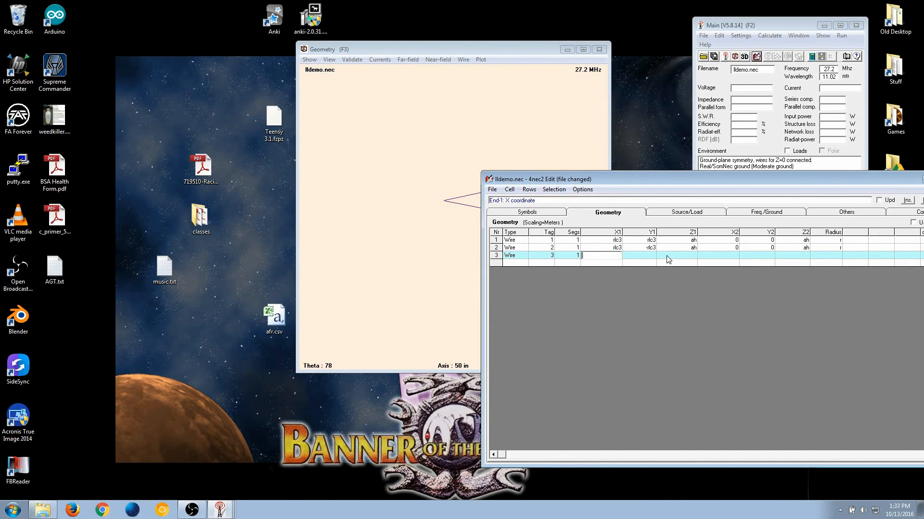
- Set end 1 of the third wire to X -rlc3, Y -rlc3 and Z ah
type("-rlc")
key("Return")
type("-rlc")
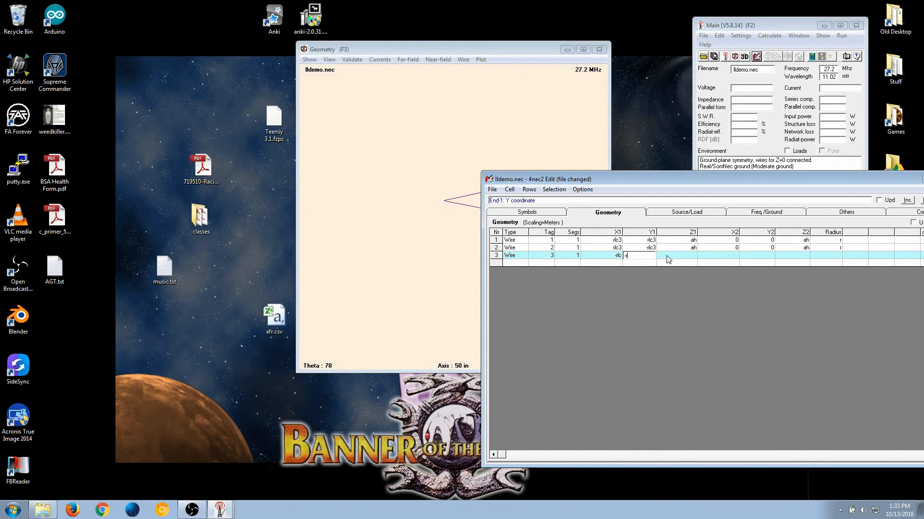
key("Return")
key("Left")
key("Left")
key("Return")
type("4")
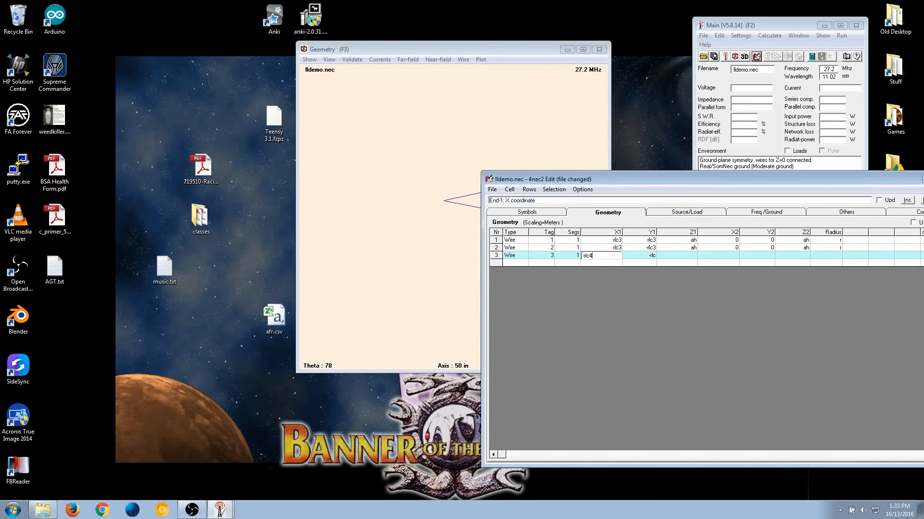
key("Return")
key("Return")
type("3")
key("Return")
type("ah")
- Set end 2 of the third wire to 0, 0, ah and its radius to r
type("0")
key("Tab")
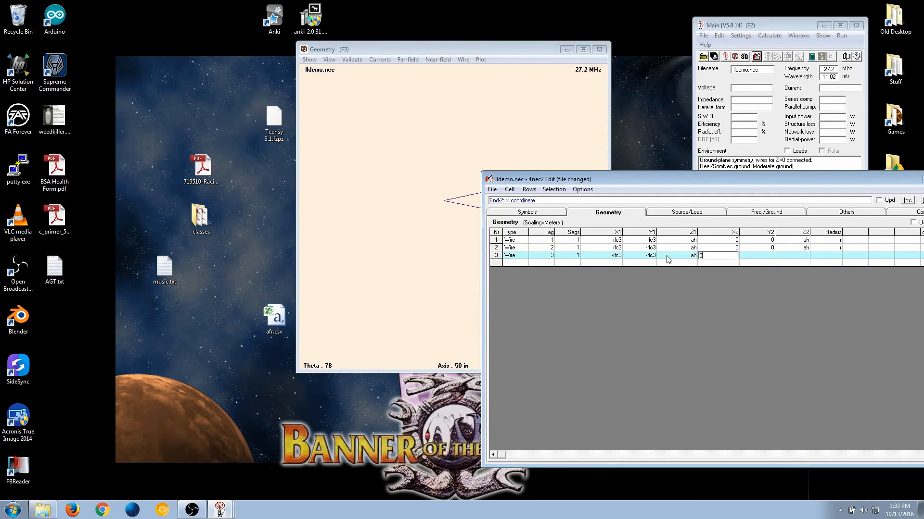
type("0")
key("Tab")
type("ah")
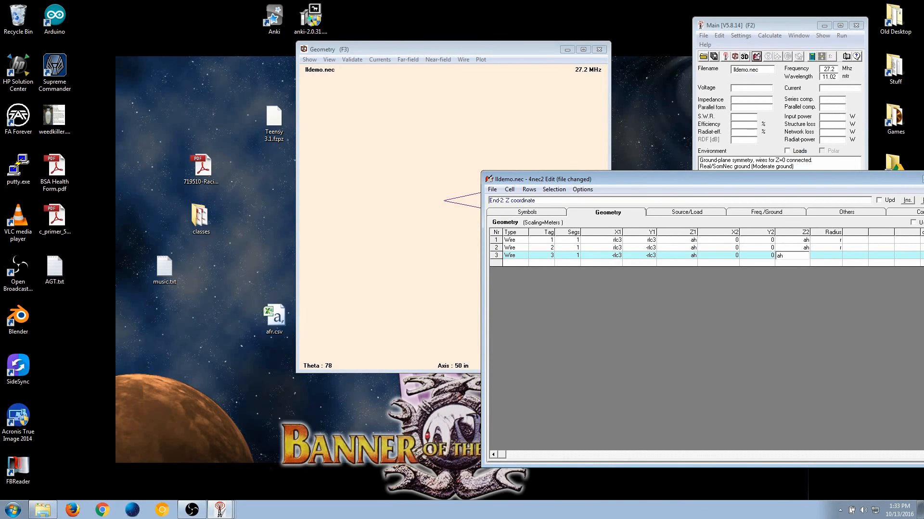
key("Tab")
type("r")
key("Down")
- Add a fourth wire with tag 4 and 1 segment
key("Left")
key("Left")
key("Left")
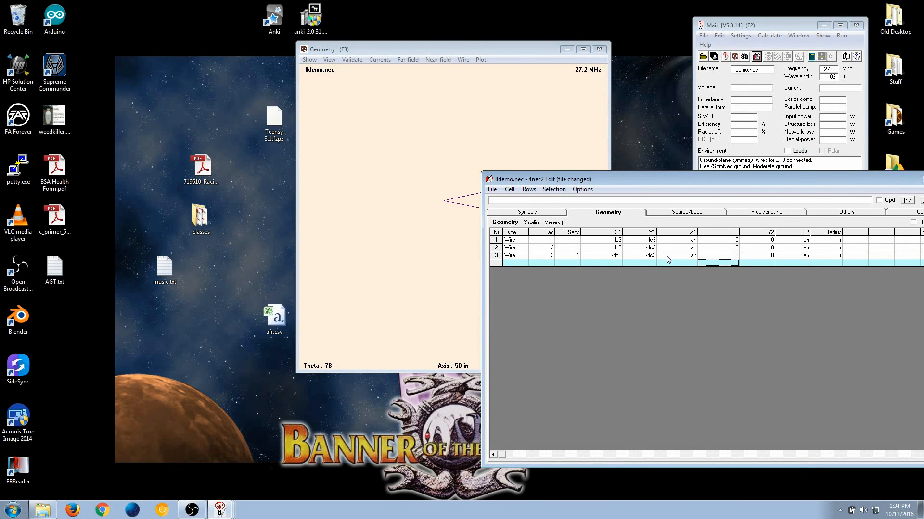
key("Left")
key("Left")
key("Left")
key("Left")
key("Left")
key("Left")
key("Return")
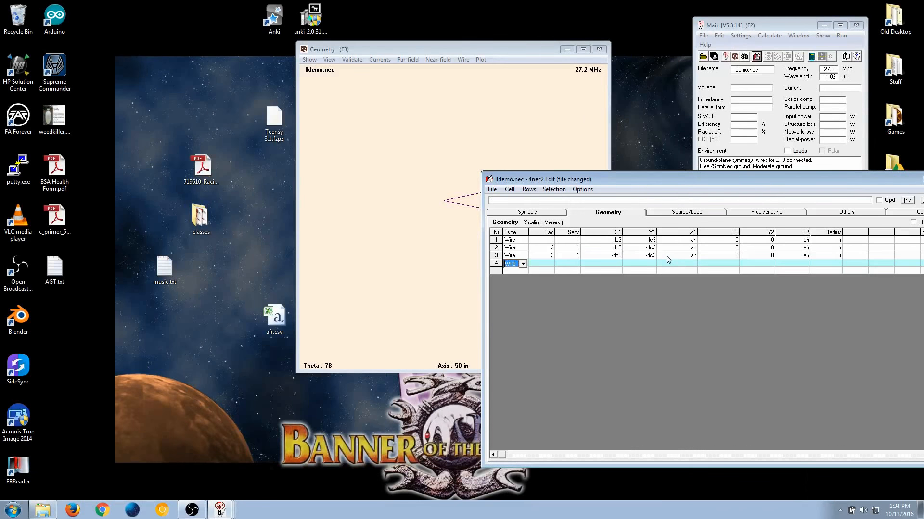
key("Tab")
type("4")
key("Tab")
type("1")
key("Tab")
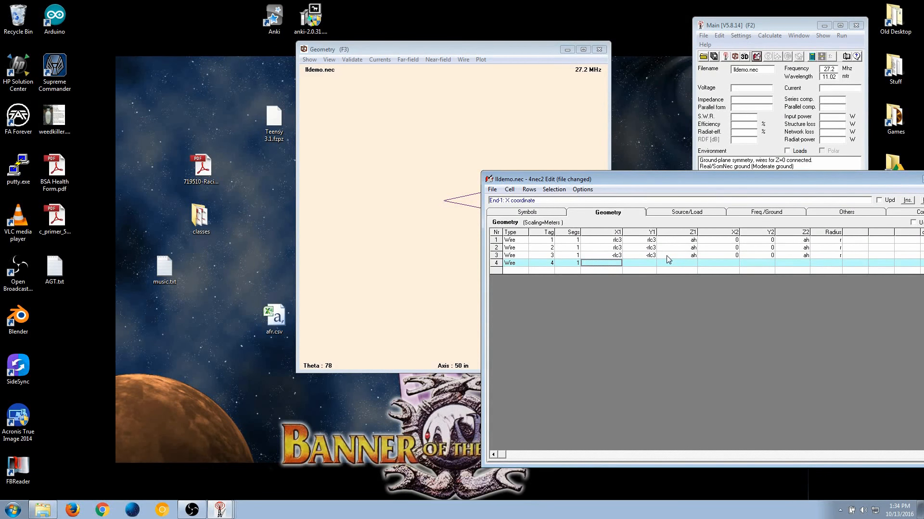
- Set end 1 of the fourth wire to X -rlc3, Y rlc3 and Z ah
type("-rlc3")
key("Tab")
type("rlc3")
key("Tab")
type("ah")
key("Tab")
- Set end 2 of the fourth wire to 0, 0, ah and its radius to r
type("0")
key("Tab")
type("0")
key("Tab")
type("ah")
key("Tab")
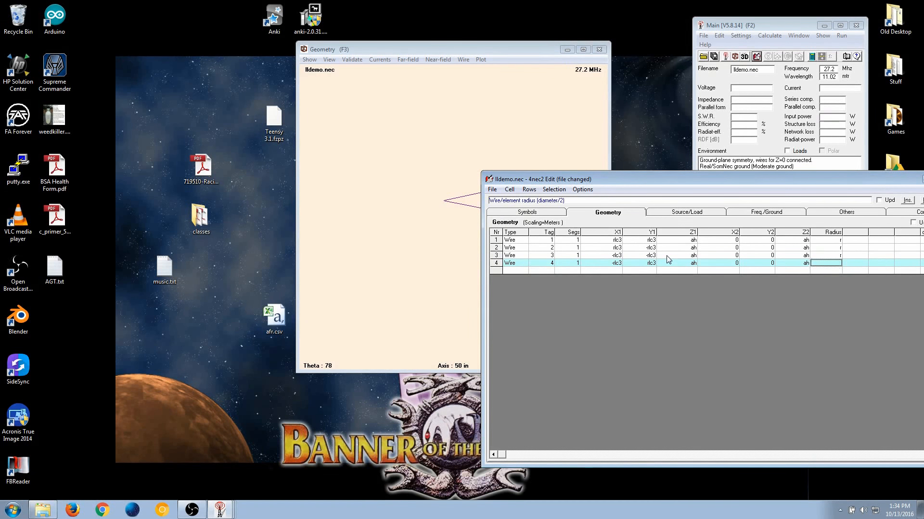
type("r")
key("Down")
key("Left")
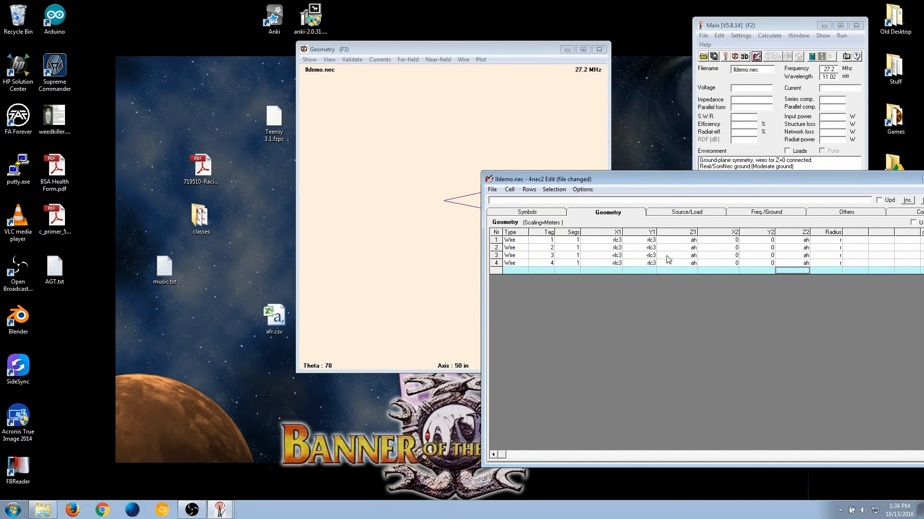
- Rotate the geometry view slightly to inspect the four radials
left_click(512, 60)
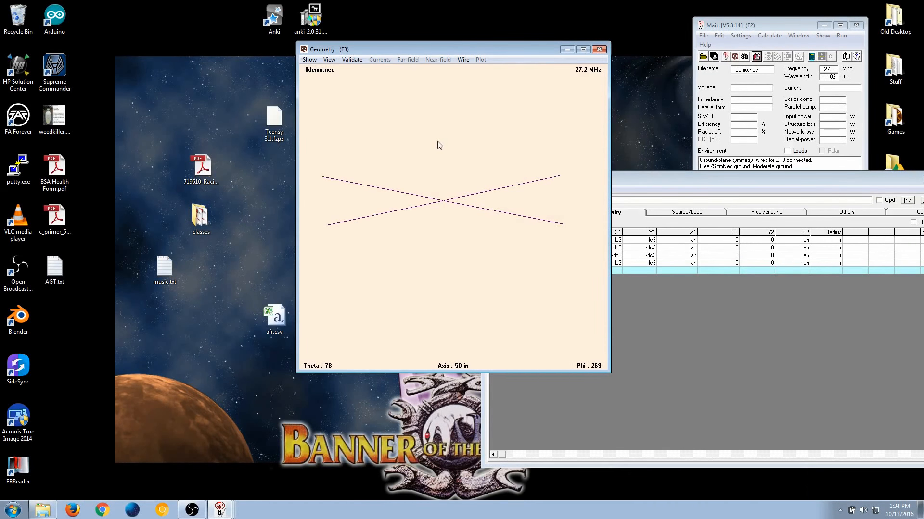
mouse_move(437, 148)
left_mouse_down()
mouse_move(443, 187)
mouse_move(453, 149)
mouse_move(440, 143)
left_mouse_up()
left_click(769, 23)
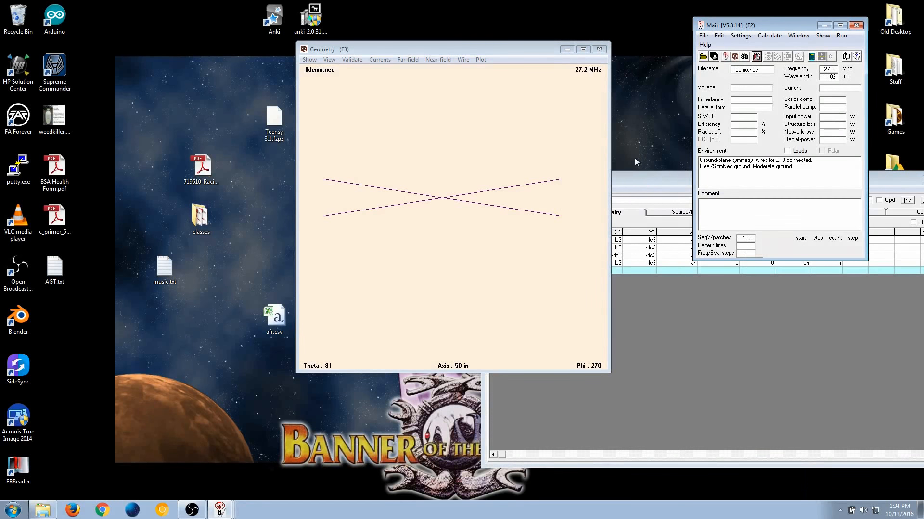
- Add the symbol s=0.11 below the radial length calculations in the symbols table
left_click(628, 176)
left_click(522, 211)
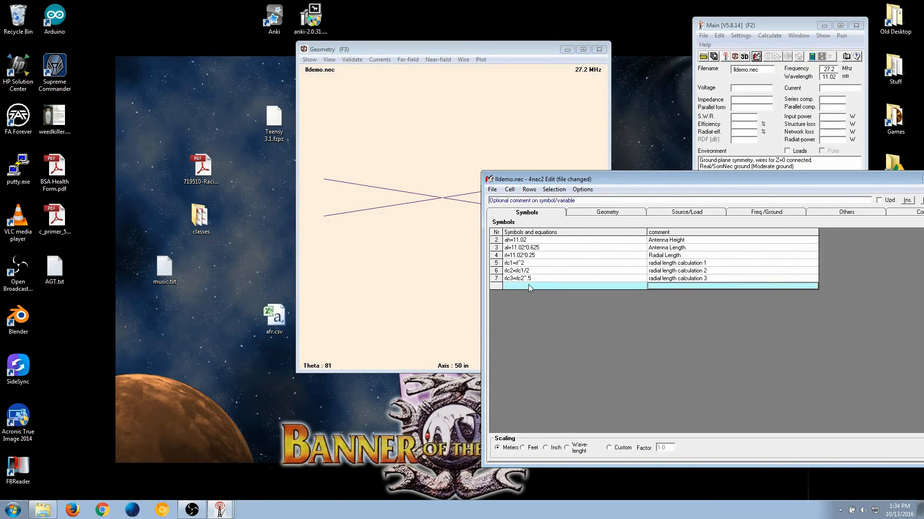
left_click(508, 286)
left_click(514, 288)
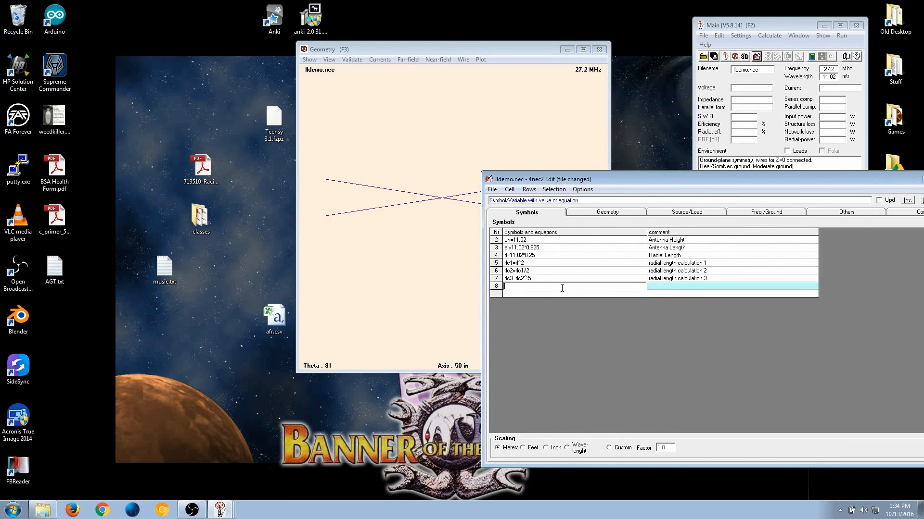
type("s=0.11")
key("Return")
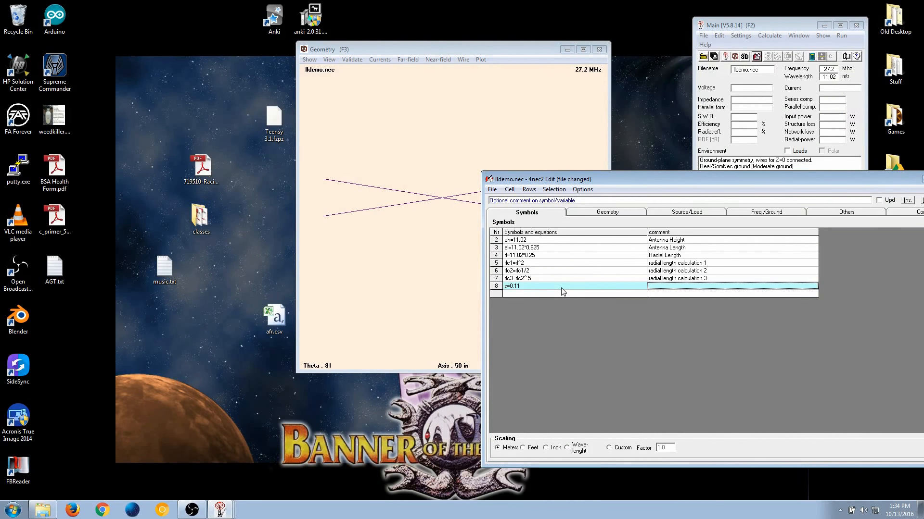
- Enter Seperator as the comment for symbol s
type("Separator")
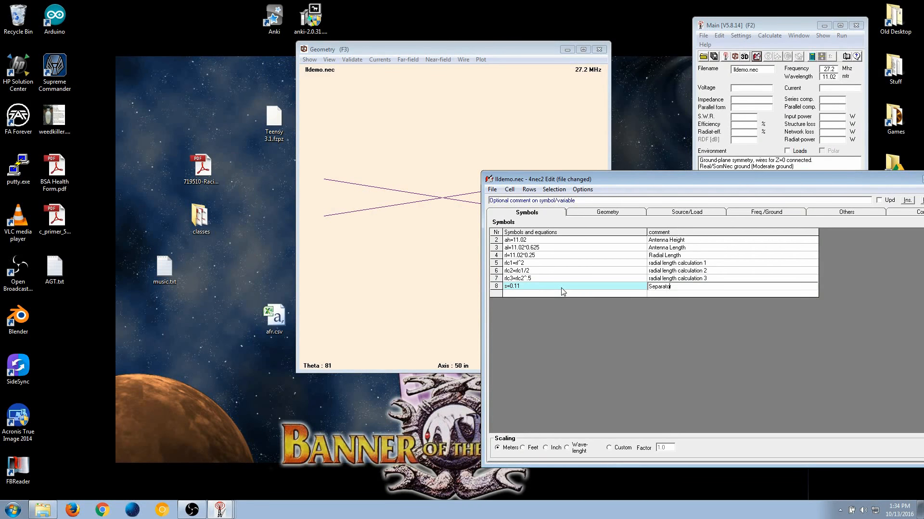
key("Delete")
type("e")
key("Return")
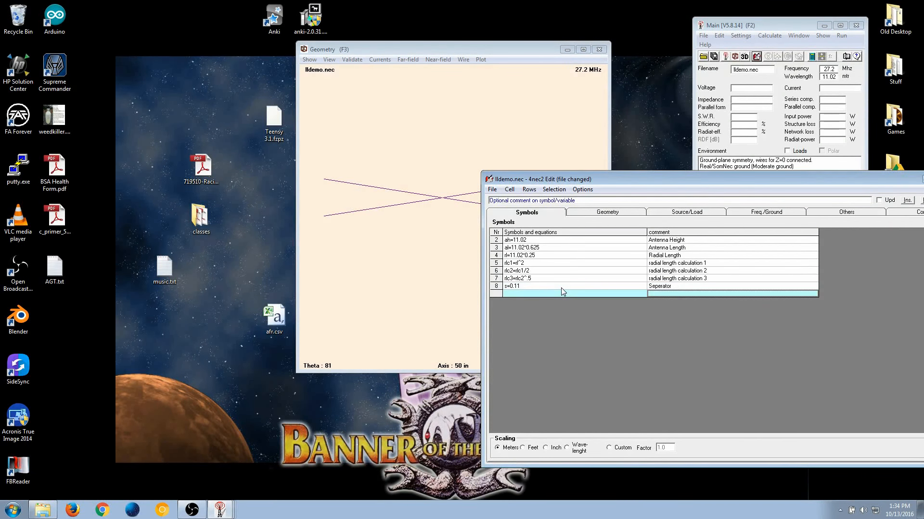
- Add a fifth wire with tag 5 and 1 segment to the geometry
left_click(742, 24)
left_click(607, 212)
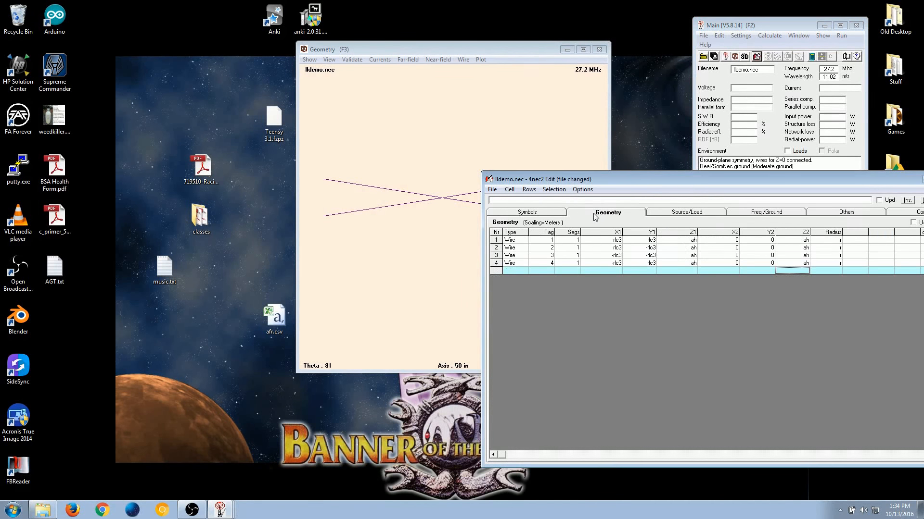
left_click(517, 272)
left_click(545, 271)
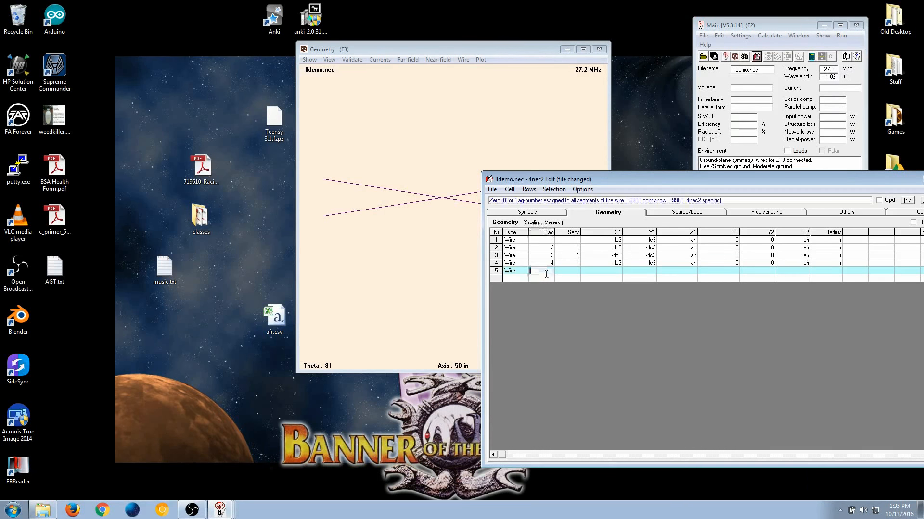
type("5")
key("Tab")
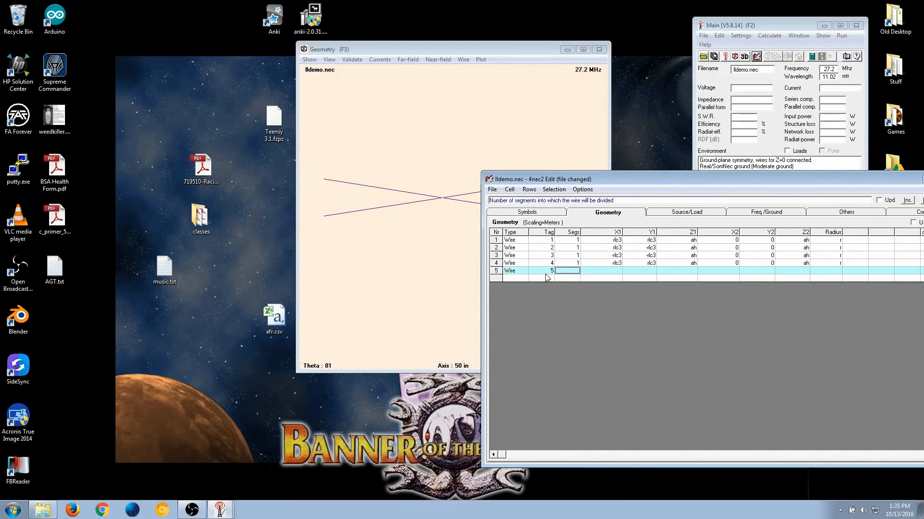
type("1")
key("Tab")
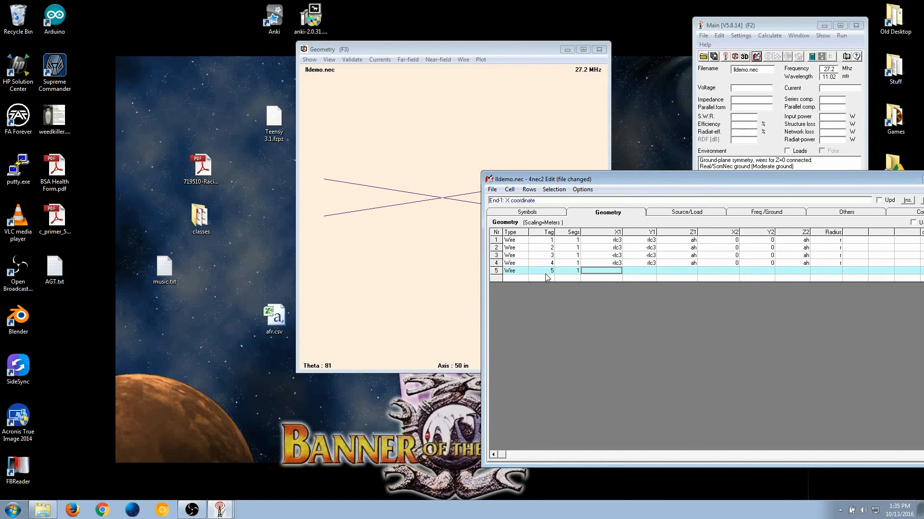
- Set end 1 of the fifth wire to X 0, Y 0 and Z ah
type("0")
key("Tab")
type("0")
key("Tab")
type("a")
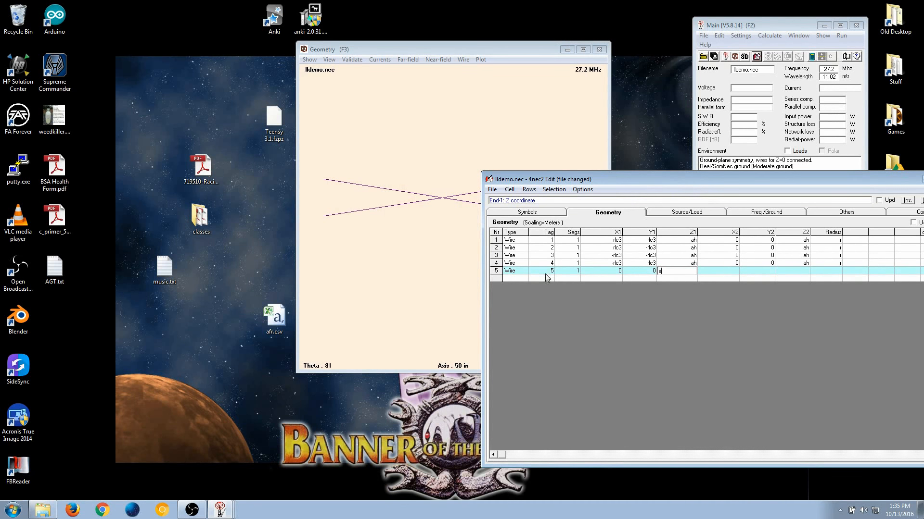
type("gh")
- Set the X and Y coordinates of the fifth wire's end 2 to 0
key("Tab")
type("0")
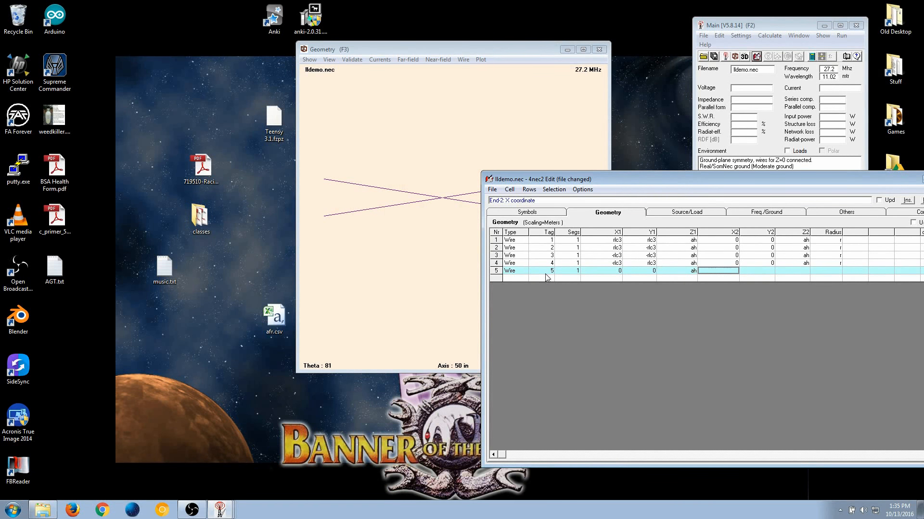
key("Tab")
type("0")
key("Tab")
- Set the Z coordinate of the fifth wire's end 2 to ah+s and its radius to r, and refresh the geometry view
type("aj+s")
key("Return")
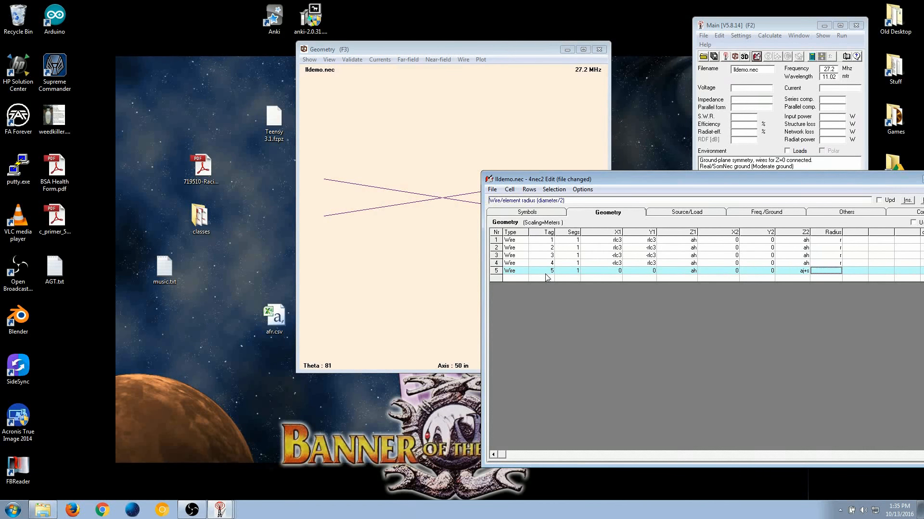
key("Return")
key("Left")
key("Left")
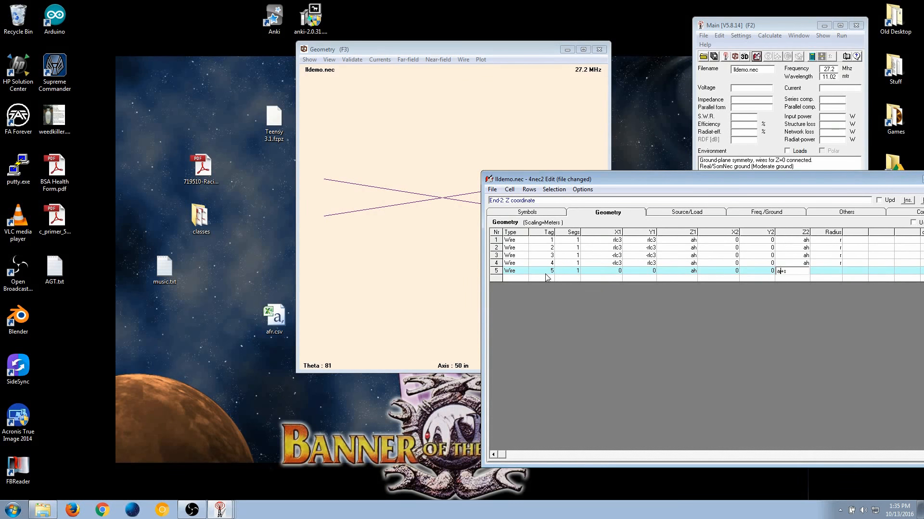
type("h")
key("Tab")
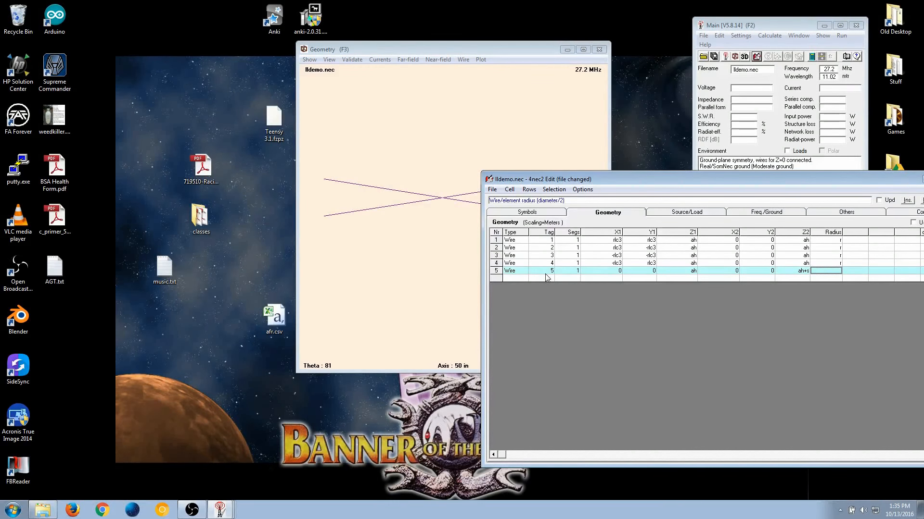
type("r")
key("Return")
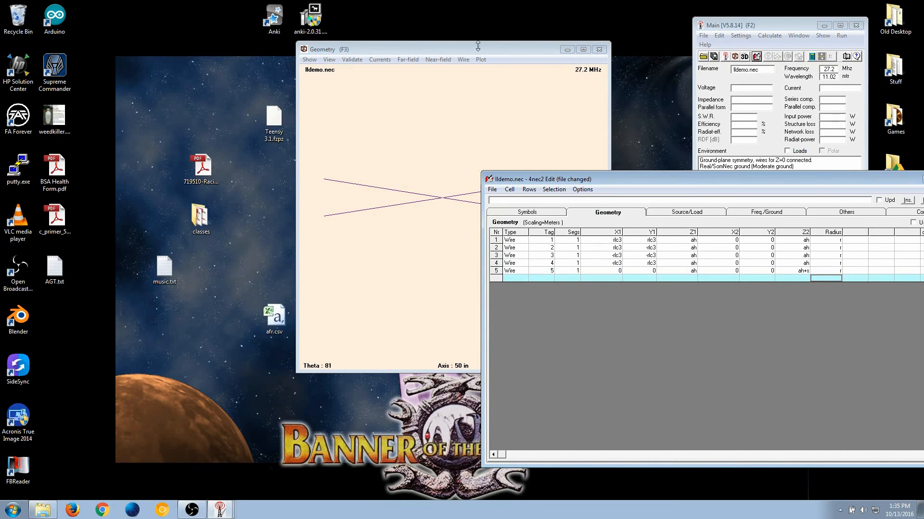
left_click(478, 85)
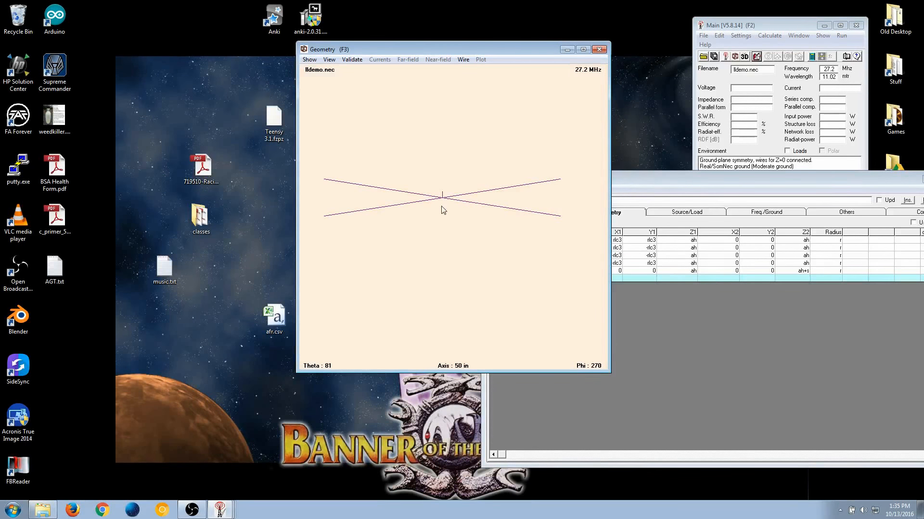
- Add a voltage source on the wire with tag 5, segment 1
left_click(635, 183)
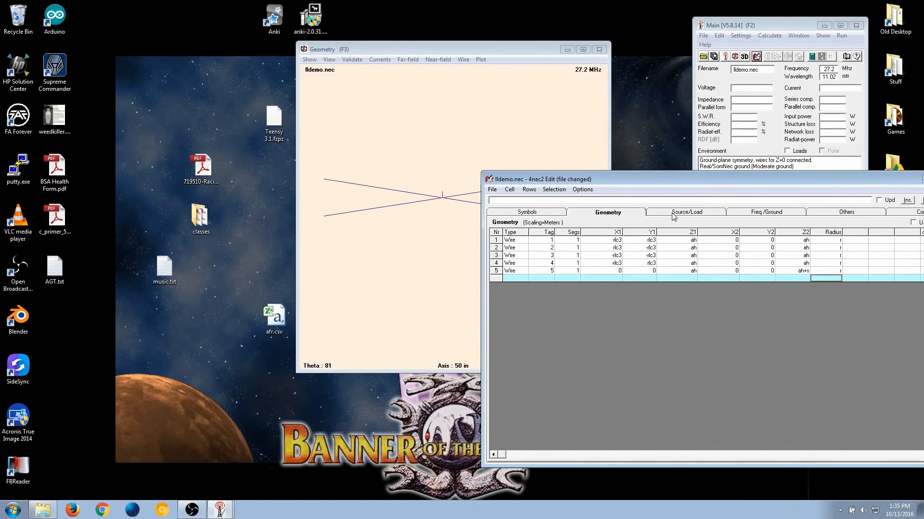
left_click(673, 217)
left_click(516, 240)
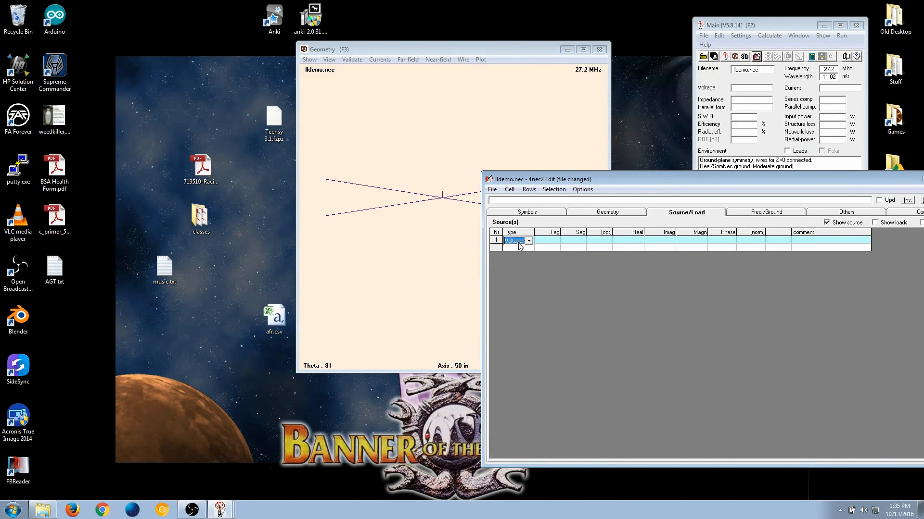
left_click(557, 240)
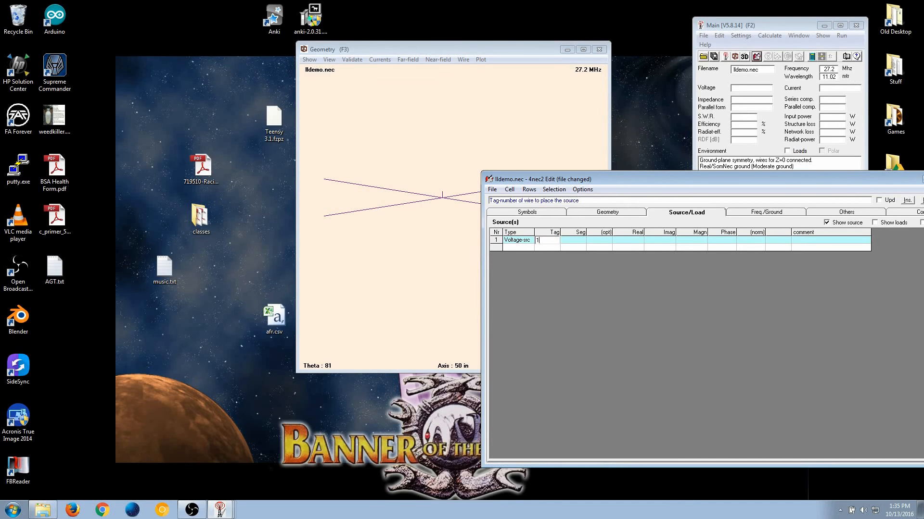
key("Tab")
type("1")
left_click(603, 249)
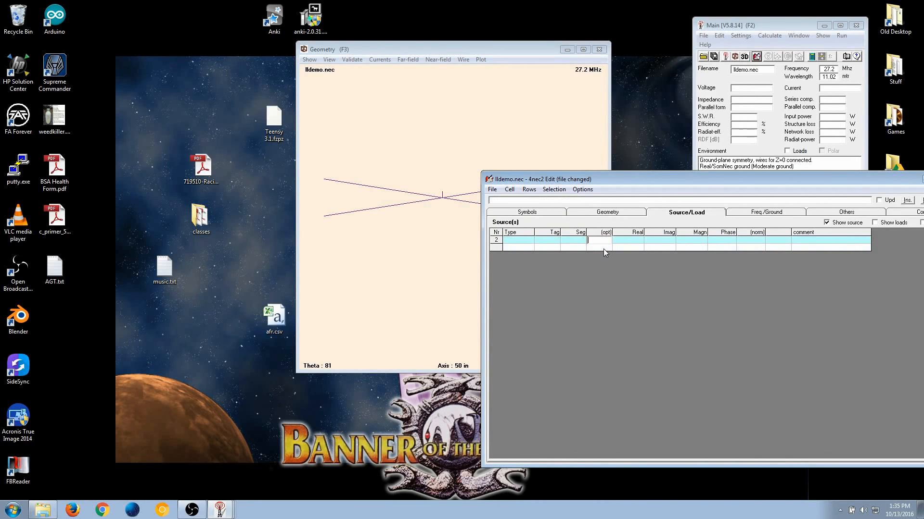
- Delete the empty second row from the source table
left_click(496, 240)
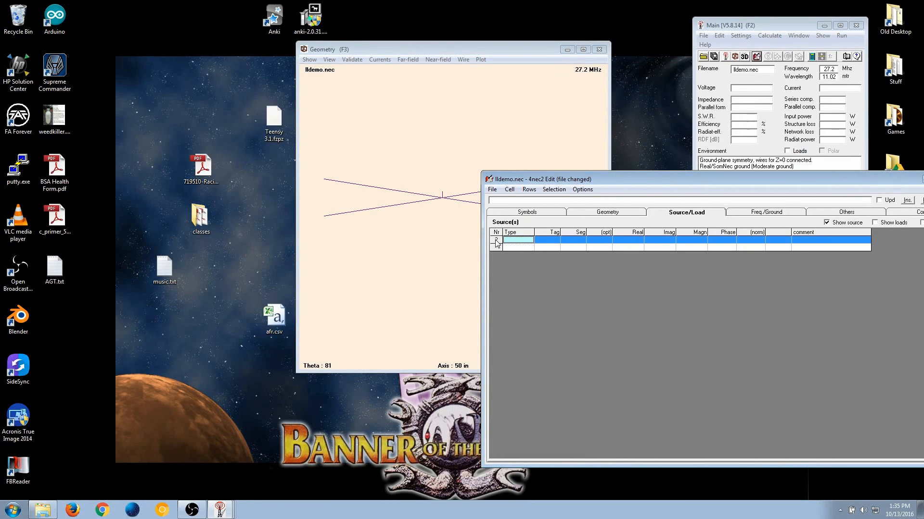
right_click(496, 240)
left_click(525, 281)
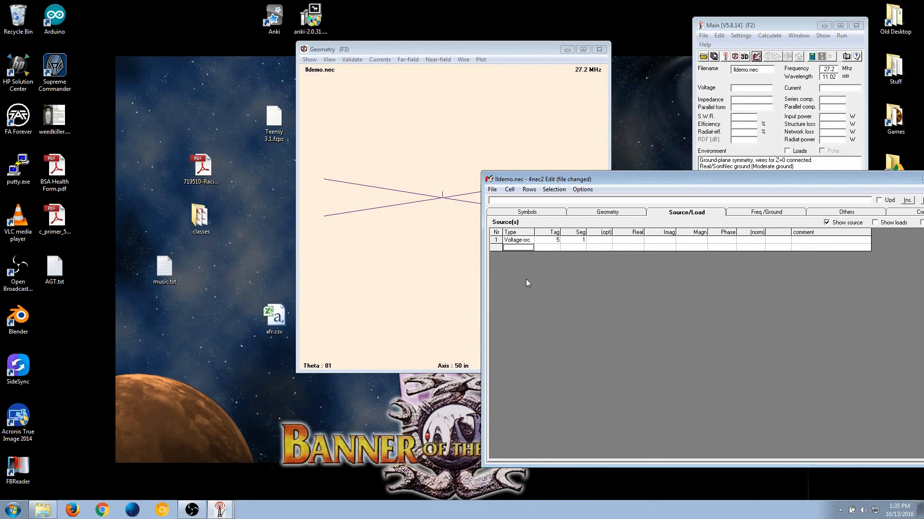
key("Up")
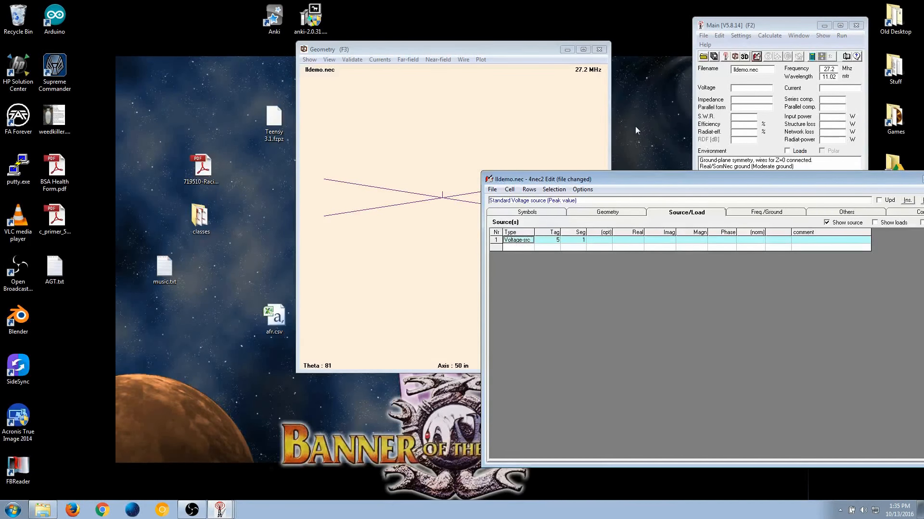
- Save lldemo.nec and reposition the editor window with its wire geometry table showing
left_click_drag(862, 178, 690, 166)
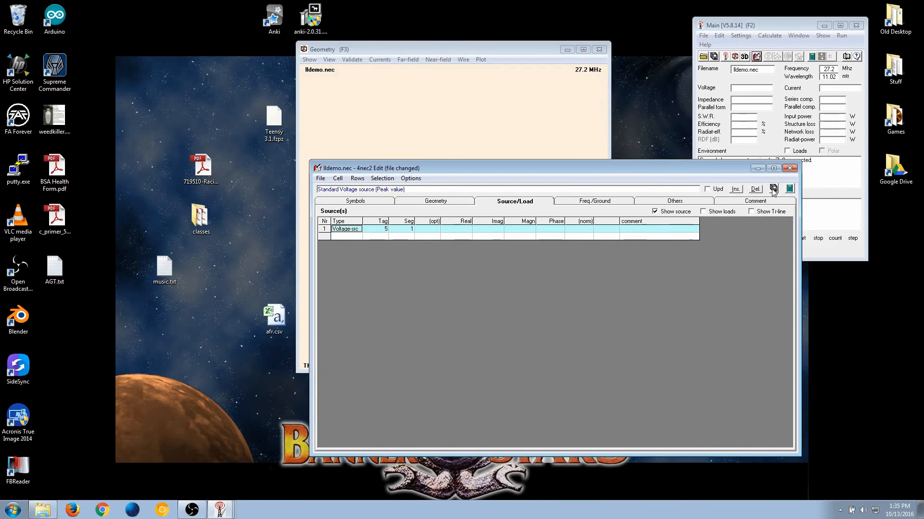
left_click(412, 200)
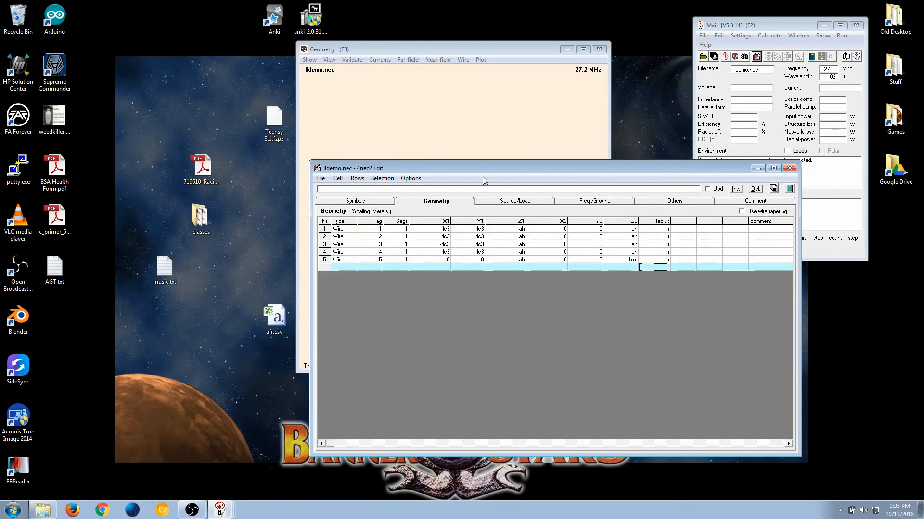
left_click_drag(483, 173, 640, 173)
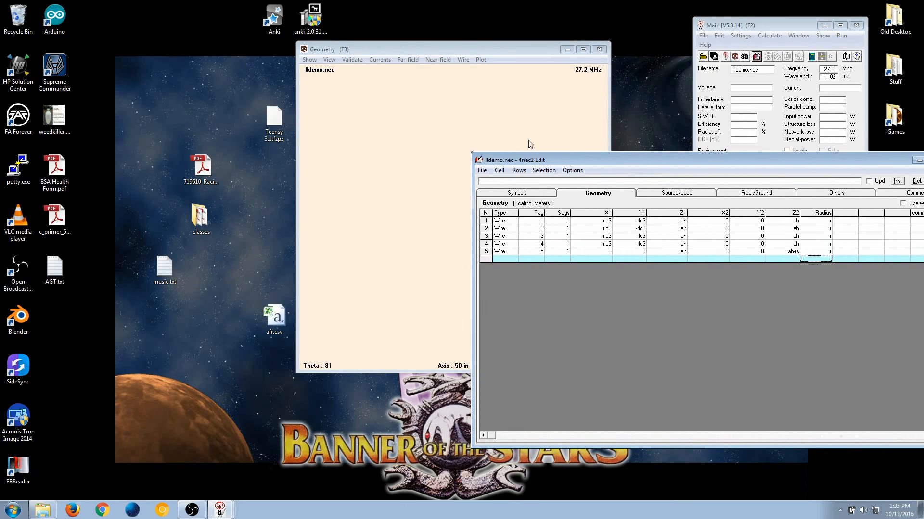
mouse_move(540, 156)
left_mouse_down()
mouse_move(593, 139)
mouse_move(545, 140)
left_mouse_up()
- Start a sixth wire row in the geometry table and move the geometry view window clear of the editor
left_click(521, 177)
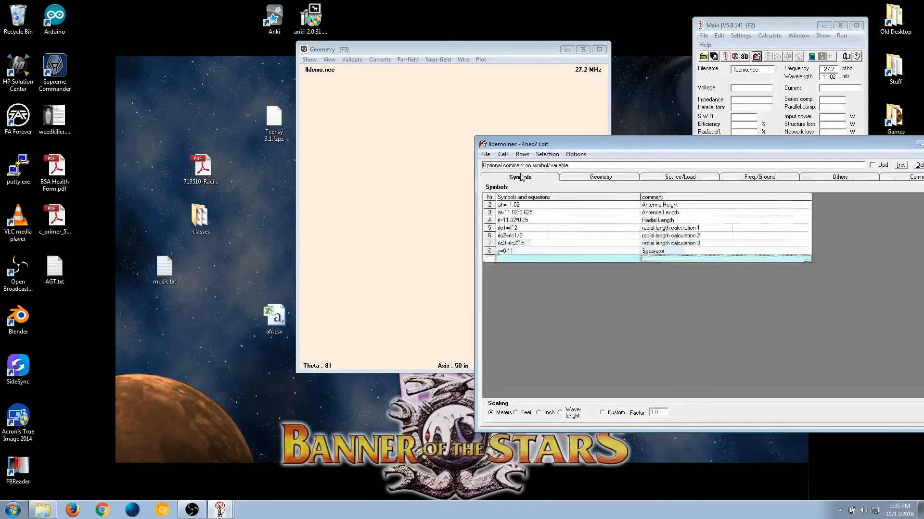
left_click(590, 177)
left_click(506, 243)
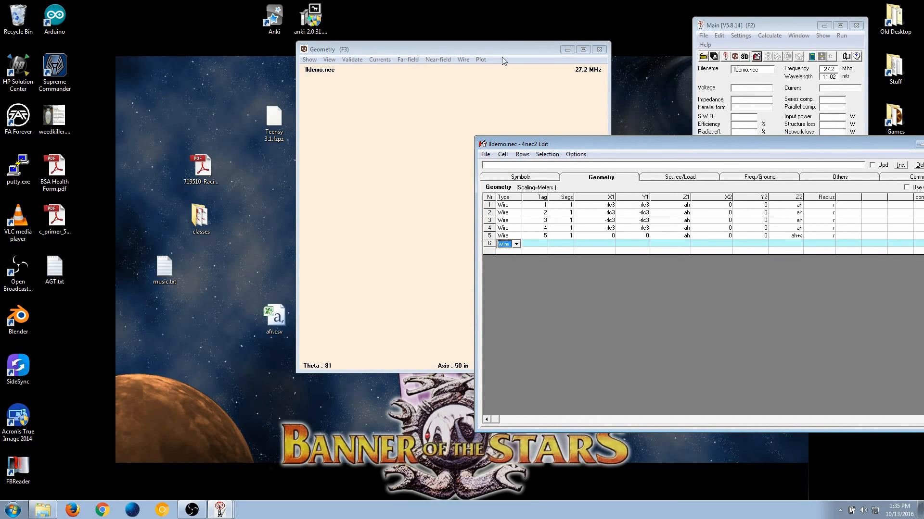
left_click_drag(498, 52, 278, 43)
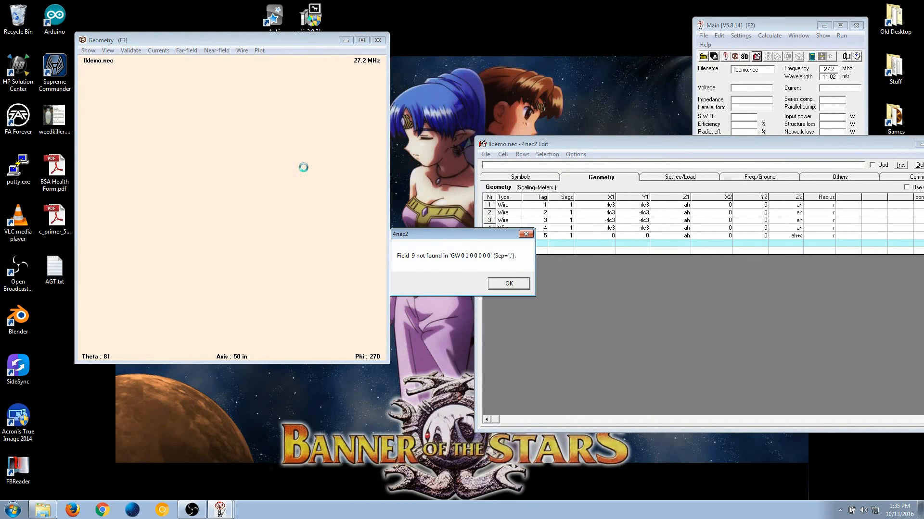
left_click(508, 285)
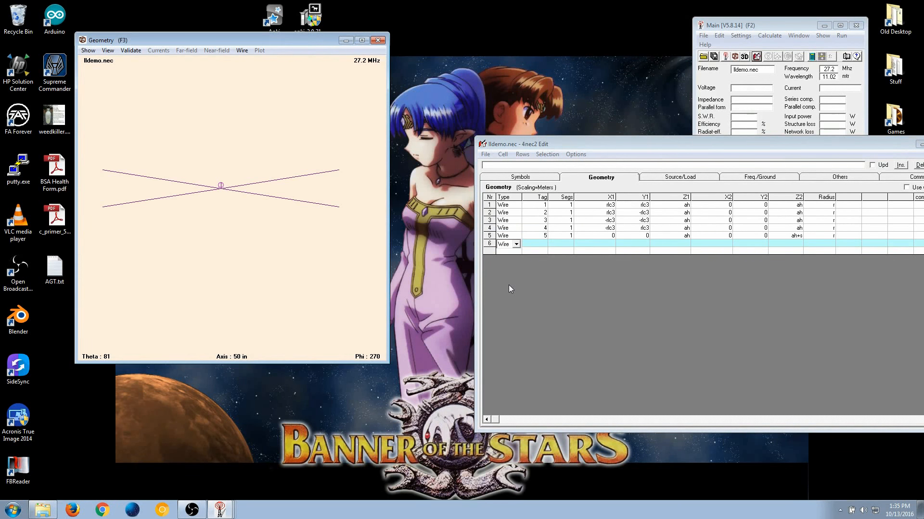
- Give the sixth wire tag 6 and 1 segment
left_click(534, 244)
type("6")
left_click(558, 244)
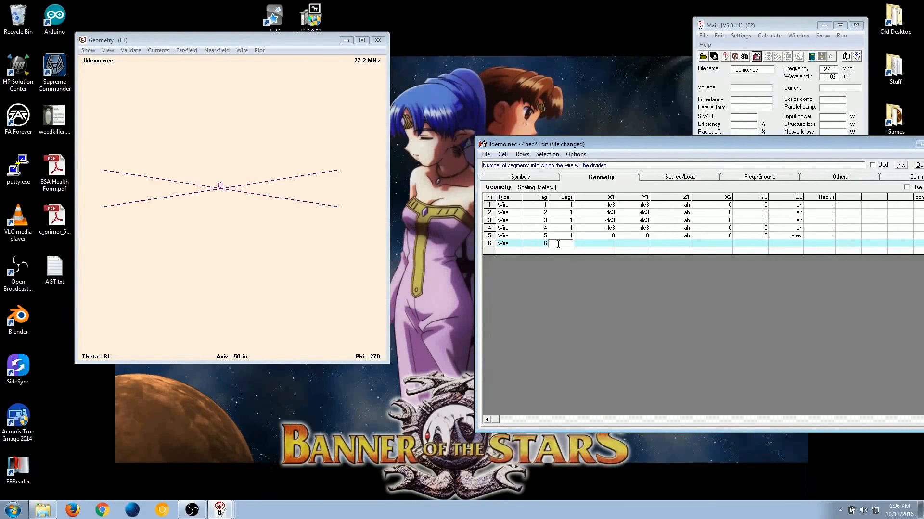
type("1")
- Set the sixth wire's first end to X 0, Y 0 and Z ah+s
left_click(591, 243)
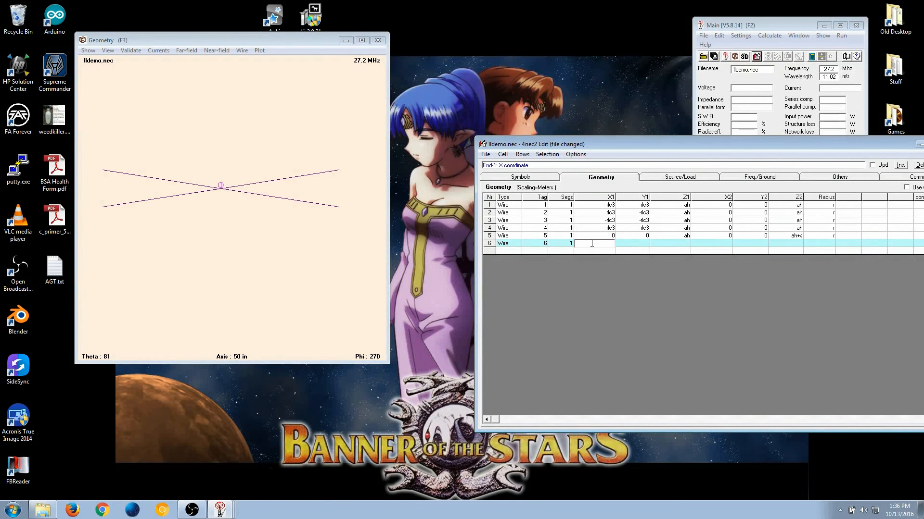
type("0")
key("Tab")
type("0")
key("Tab")
type("ah+")
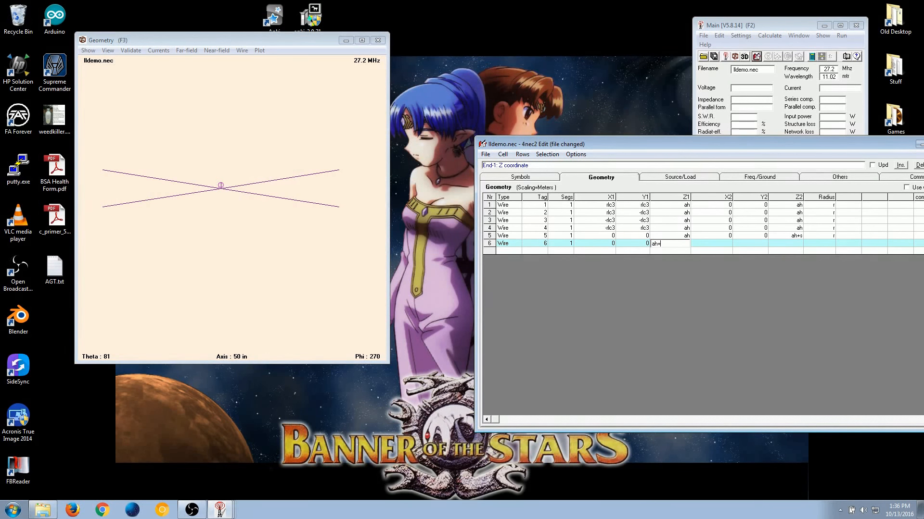
type("s")
key("Tab")
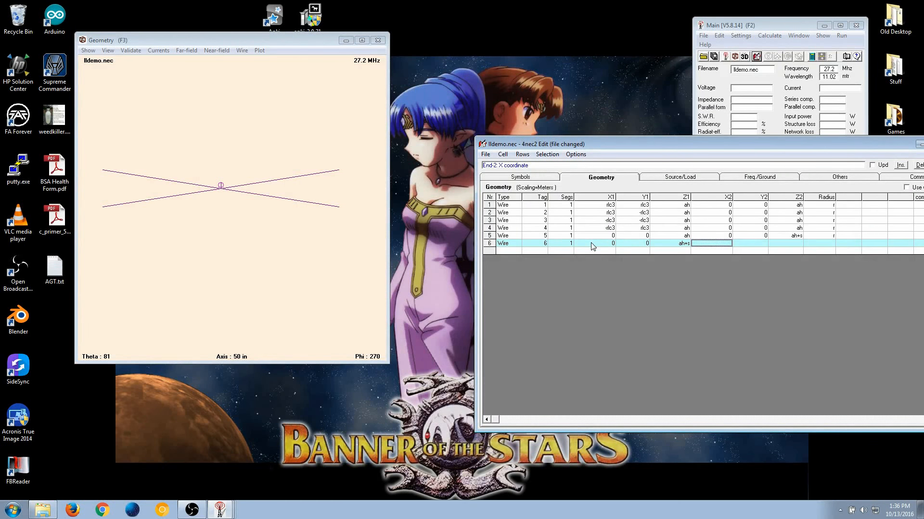
- Add the symbol ll=1 to the symbol list with the comment "linear loading section"
left_click(520, 177)
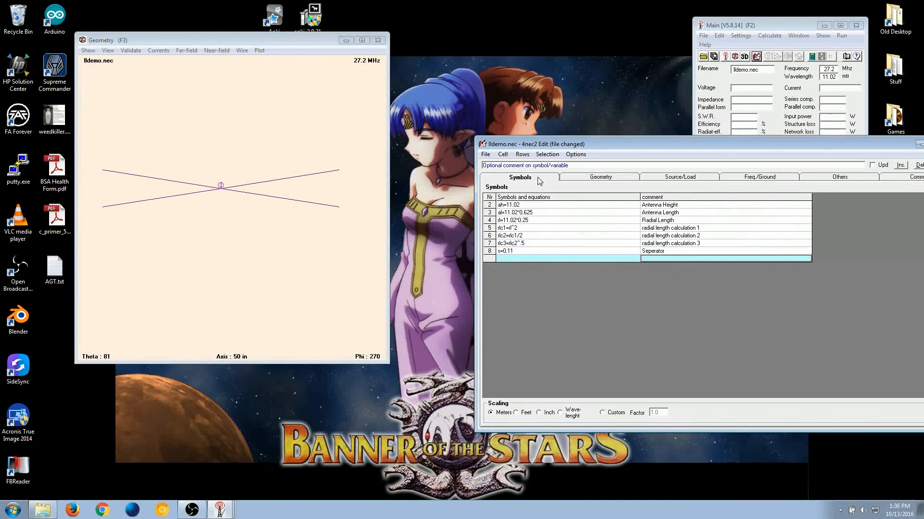
left_click(506, 259)
type("(")
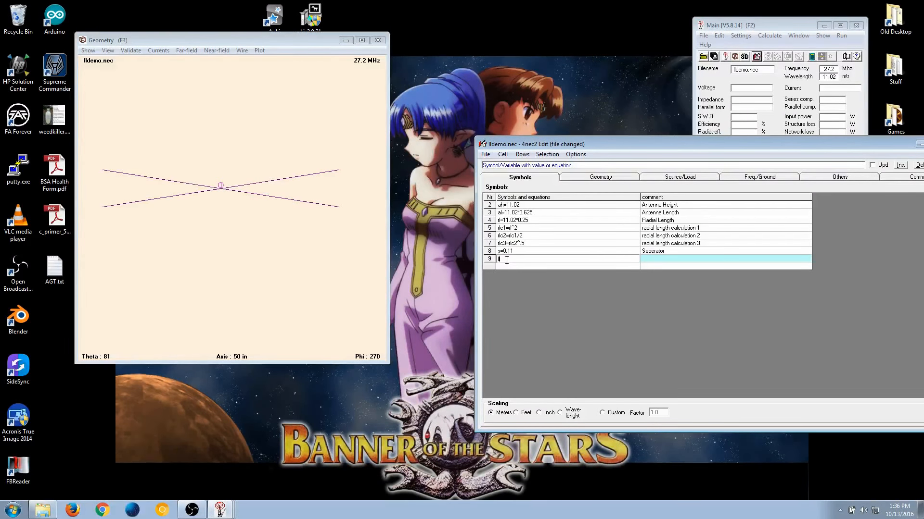
type("1")
key("Tab")
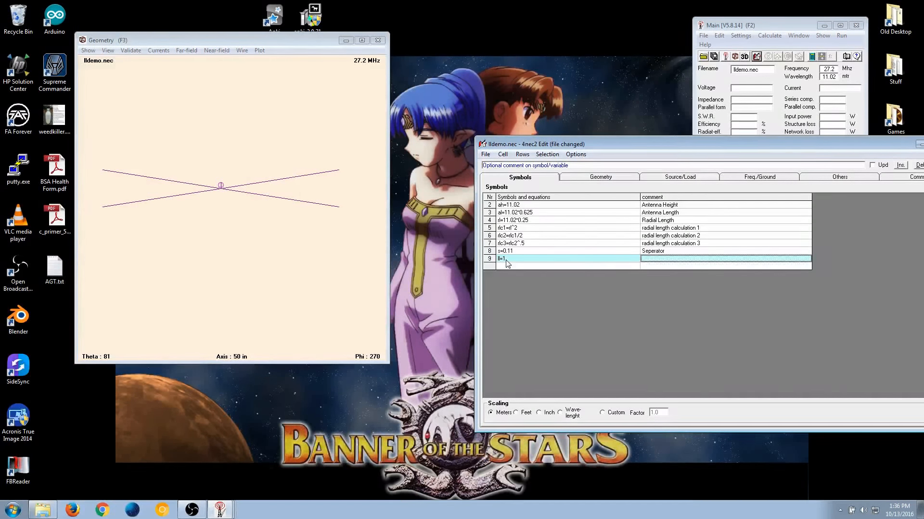
type("linear loading")
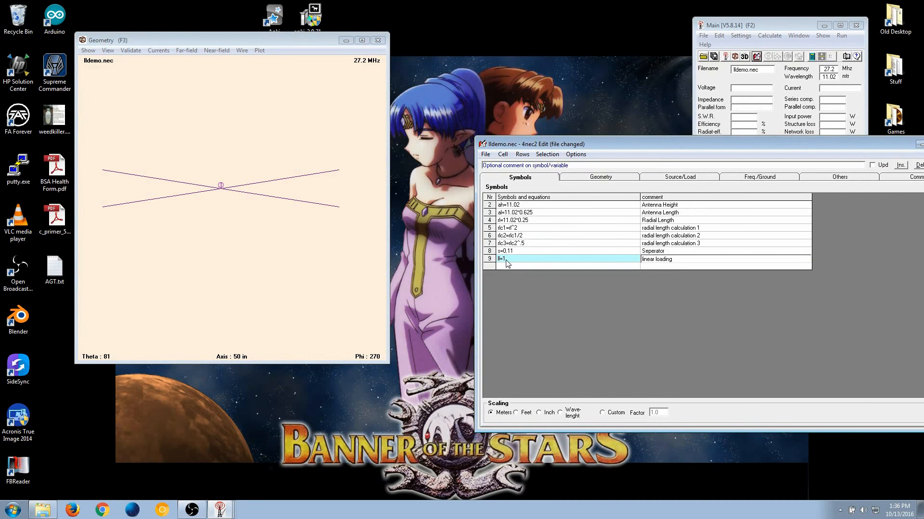
type(" section")
key("Return")
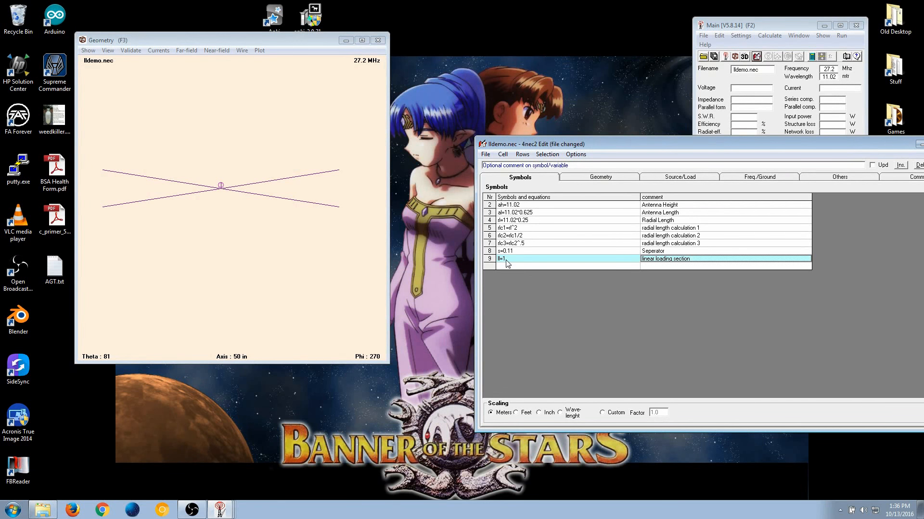
- Set the sixth wire's second end to X ll, Y 0, Z ah+s and its radius to r, and refresh the geometry view
left_click(600, 177)
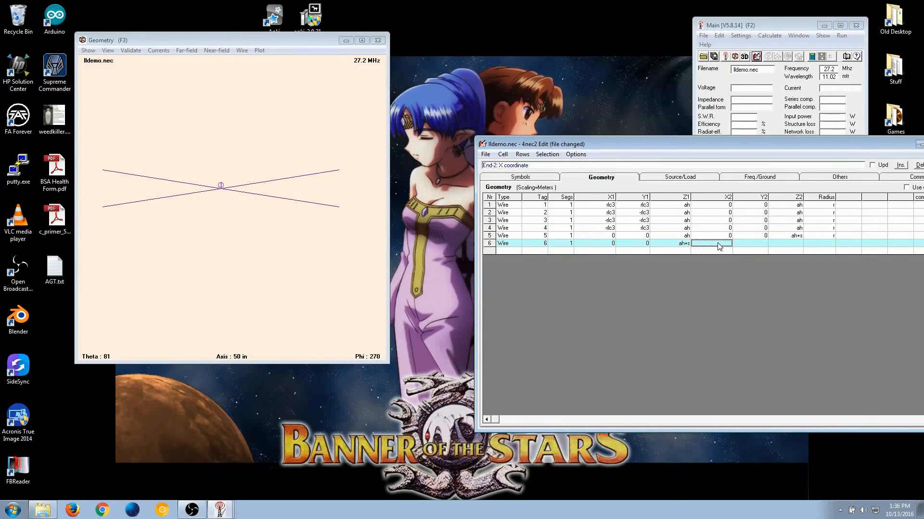
type("ll")
key("Tab")
type("0")
key("Tab")
type("ah+1")
key("BackSpace")
type("s")
key("Tab")
type("r")
key("Return")
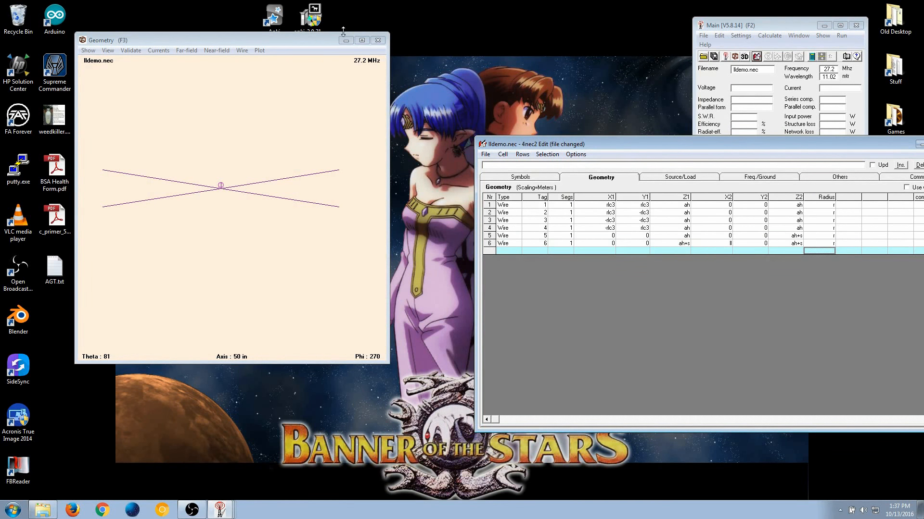
left_click(245, 123)
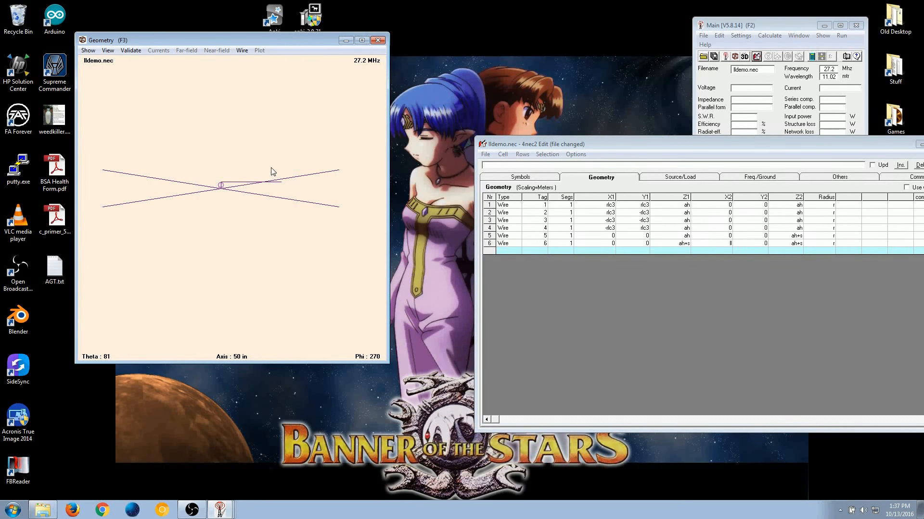
- Add a seventh wire to the geometry table with tag 7 and 1 segment
left_click(489, 251)
left_click(506, 252)
left_click(531, 250)
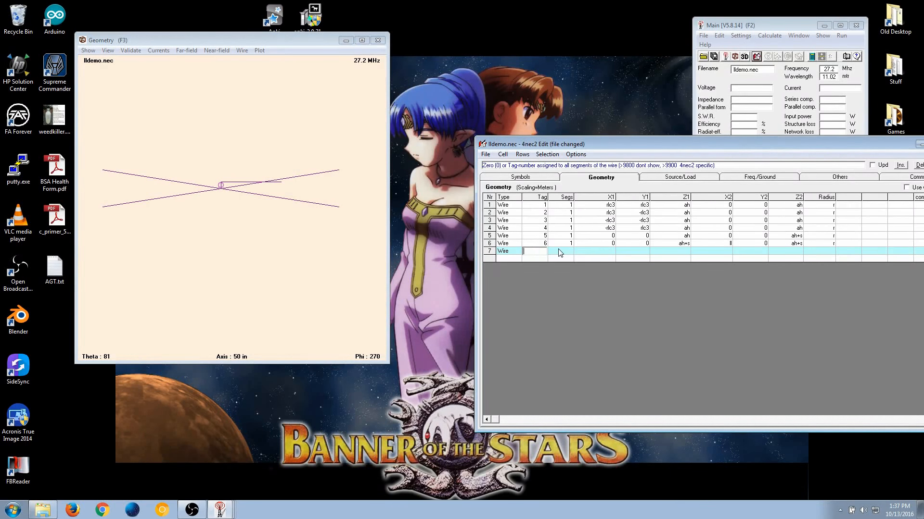
type("7")
left_click(572, 249)
type("1")
left_click(600, 251)
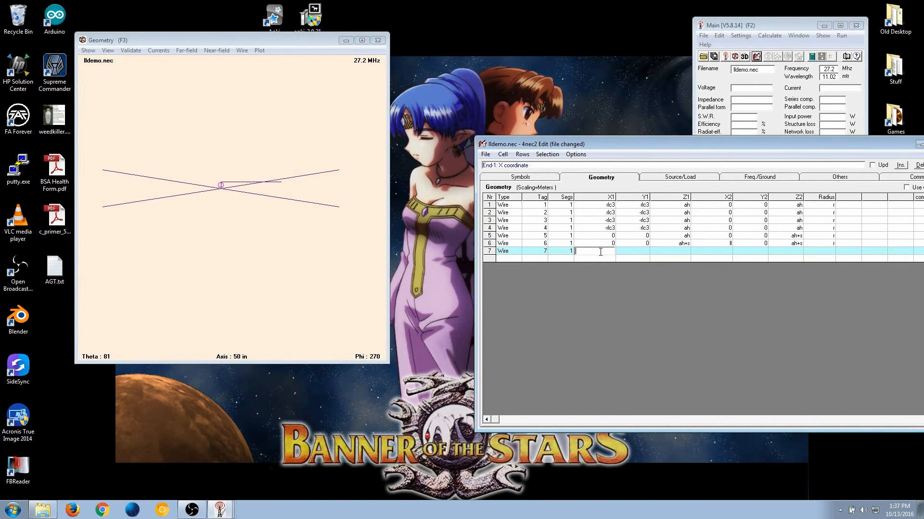
- Set the seventh wire's first end to X ll, Y 0 and Z ah+s
type("ll")
key("Return")
type("0")
key("Return")
type("ag")
type("+s")
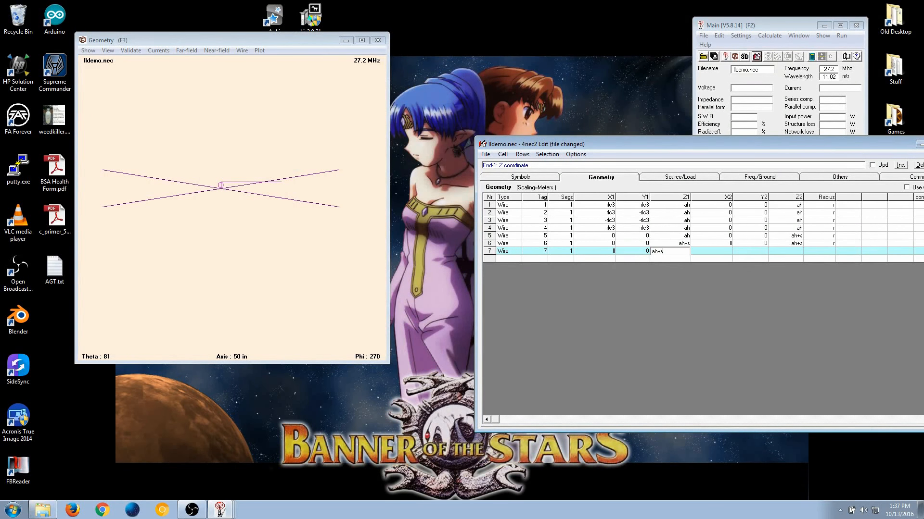
key("Tab")
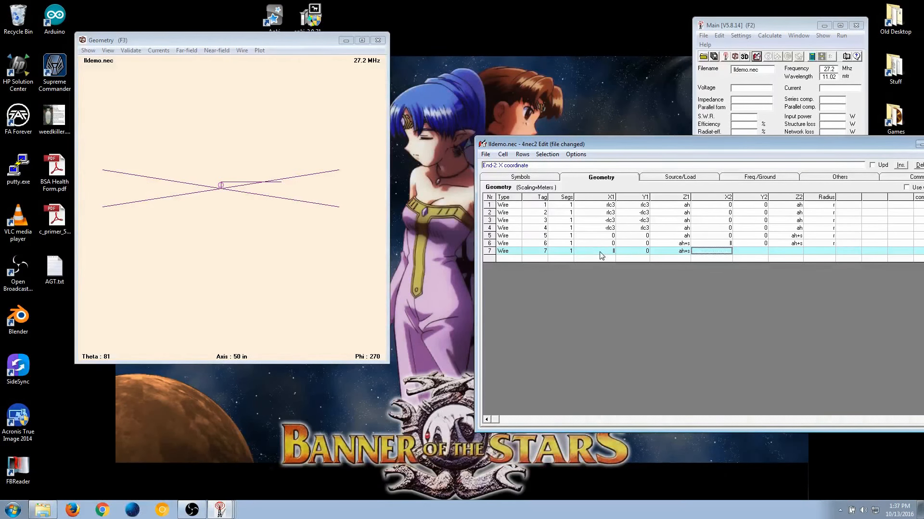
- Set the seventh wire's second end to X ll, Y 0, Z ah+s+s and its radius to r, and refresh the geometry view
type("ll")
key("Tab")
type("0")
key("Tab")
type("ah")
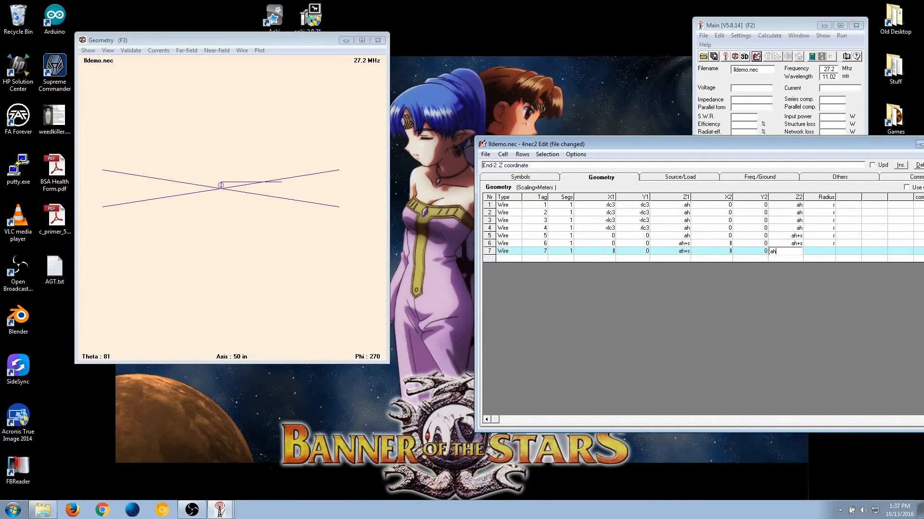
type("+s+s")
key("Tab")
type("r")
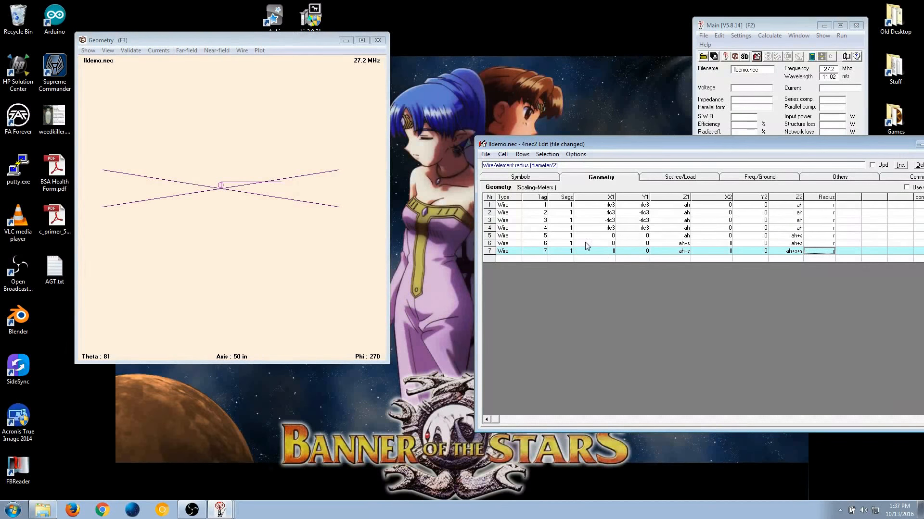
left_click(260, 119)
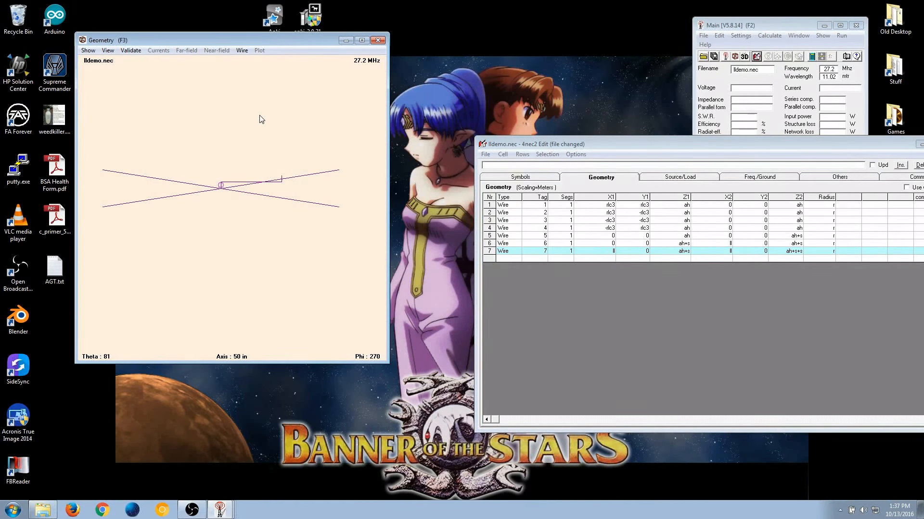
left_click_drag(259, 115, 259, 113)
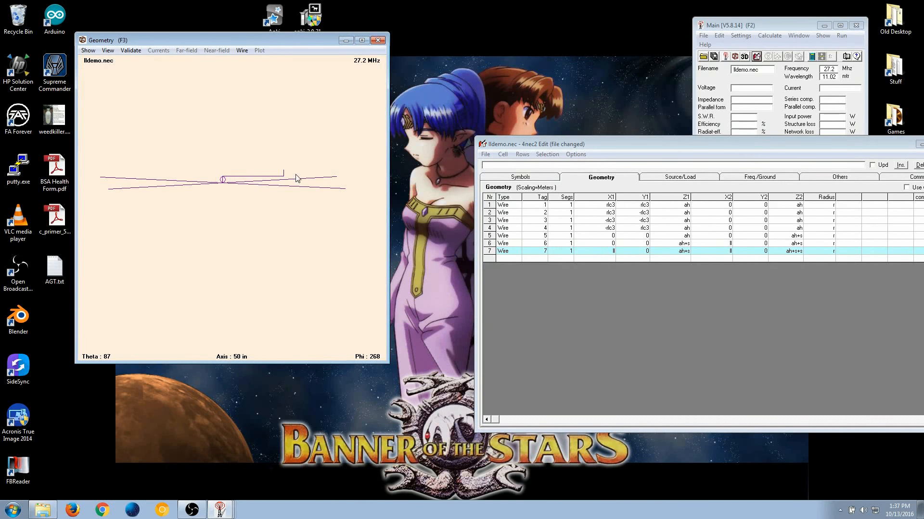
- Add an eighth wire to the geometry table with tag 8 and 1 segment
left_click(525, 259)
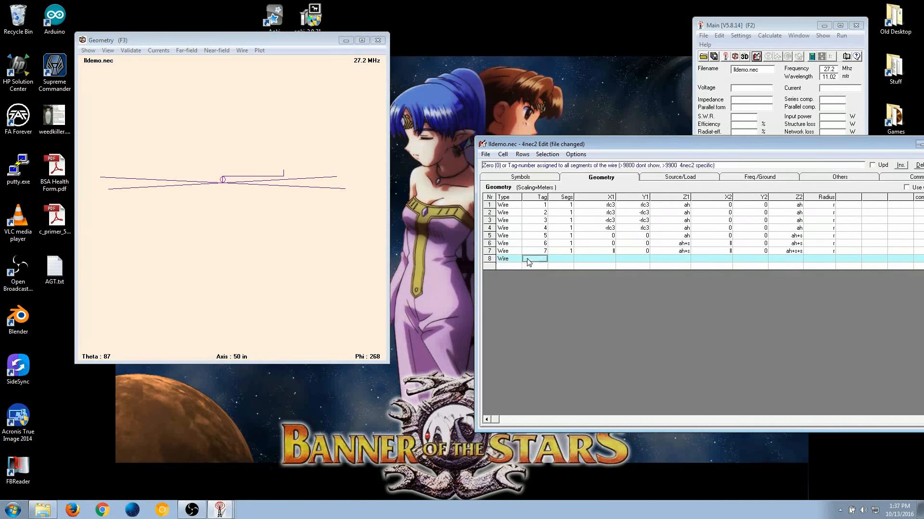
type("8")
left_click(568, 261)
type("1")
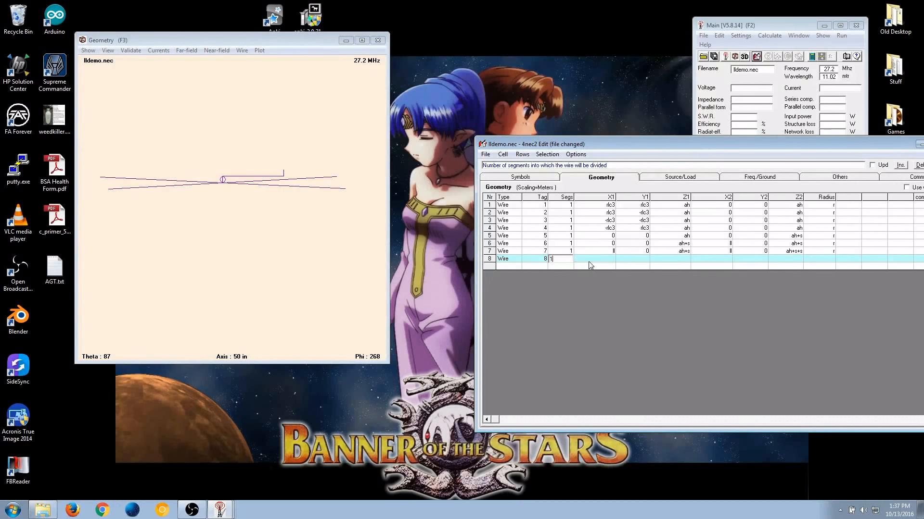
left_click(600, 261)
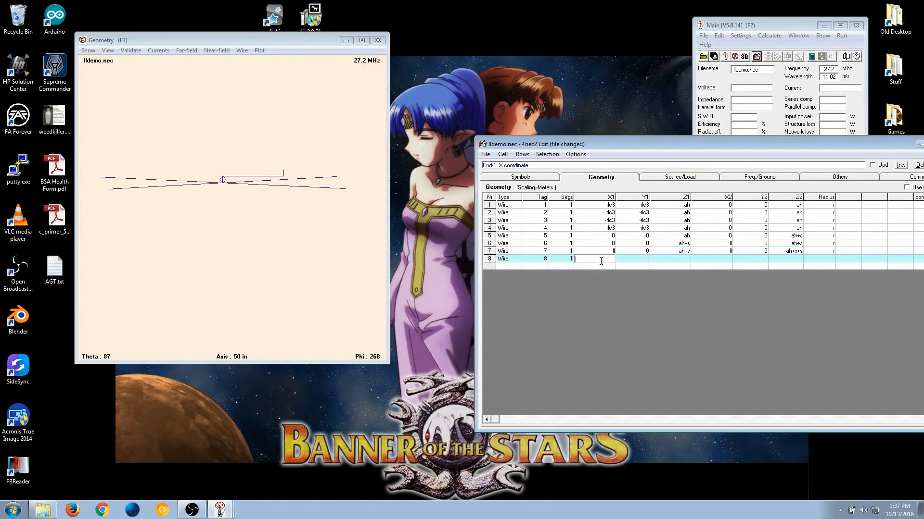
- Set the eighth wire's first end to X ll and Y 0, copying Z ah+s+s from the seventh wire's second end
type("ll")
key("Tab")
type("0")
key("Tab")
key("Up")
key("Tab")
key("Tab")
key("Tab")
key("Down")
key("Left")
key("Left")
key("Left")
type("ah+s+s")
- Set the eighth wire's second end to X -ll, Y 0, Z ah+s+s and its radius to r, and refresh the geometry view
key("Right")
type("-ll")
key("Tab")
type("0")
key("Tab")
type("ah+s+s")
key("Tab")
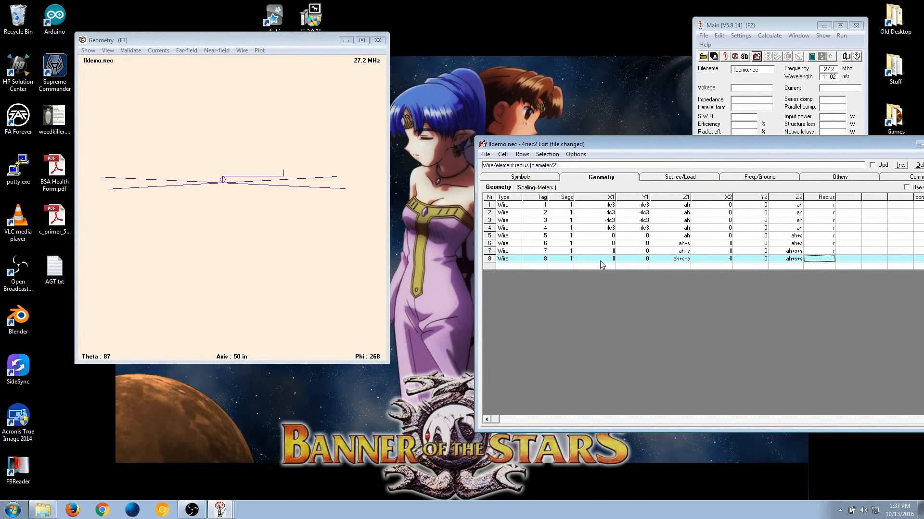
type("r")
key("Down")
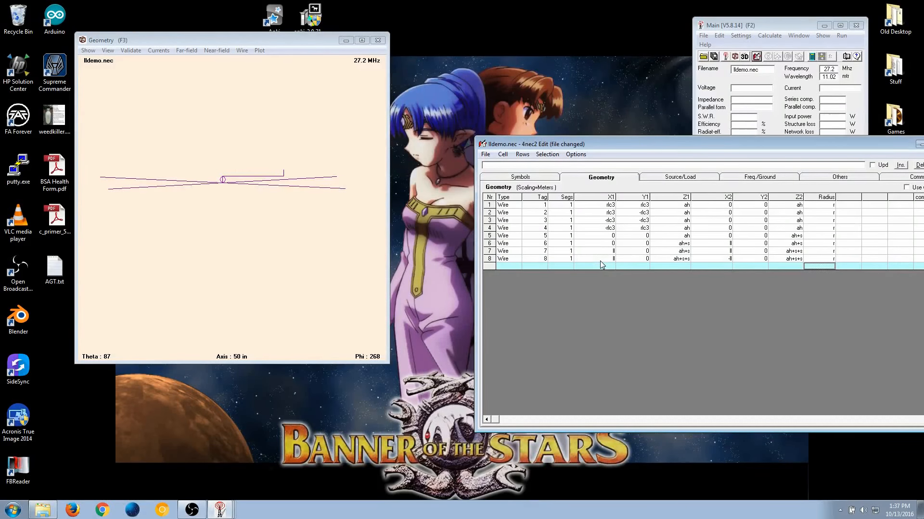
left_click(283, 131)
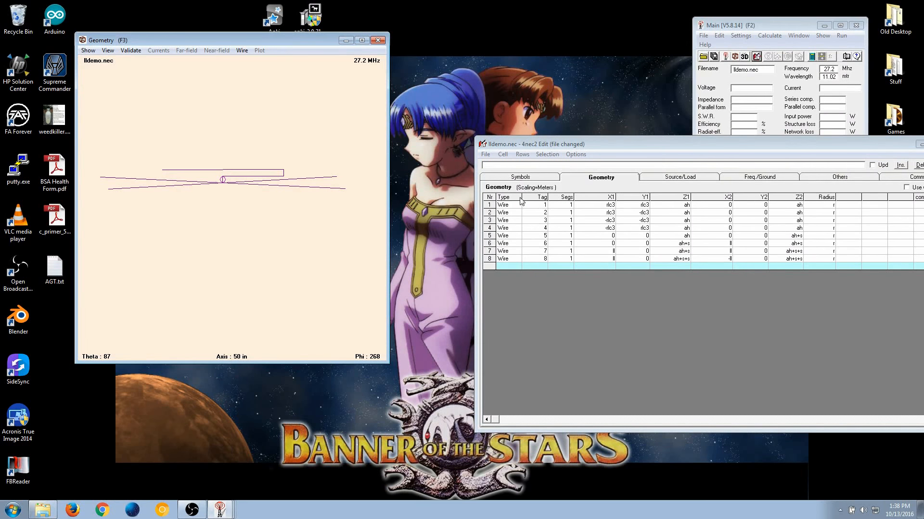
- Add a ninth wire to the geometry table with tag 9 and 1 segment
left_click(513, 267)
left_click(530, 267)
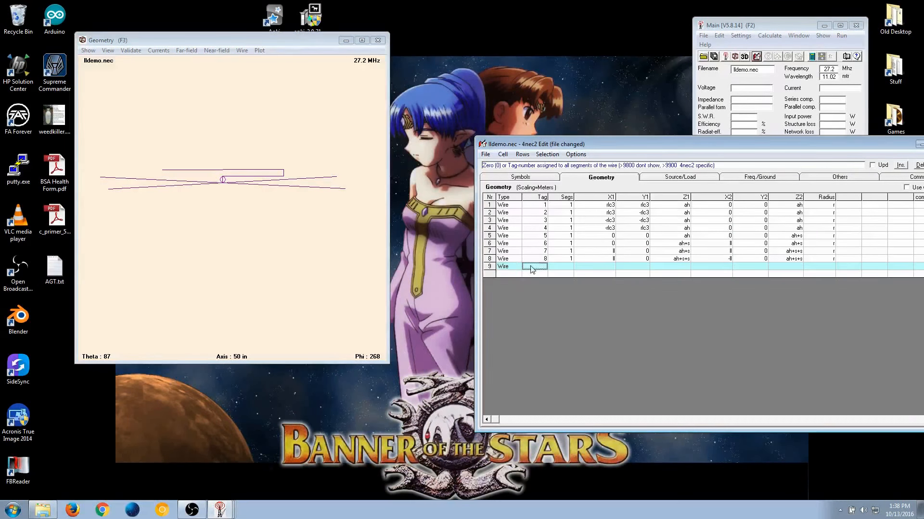
type("9")
left_click(569, 269)
type("1")
left_click(595, 269)
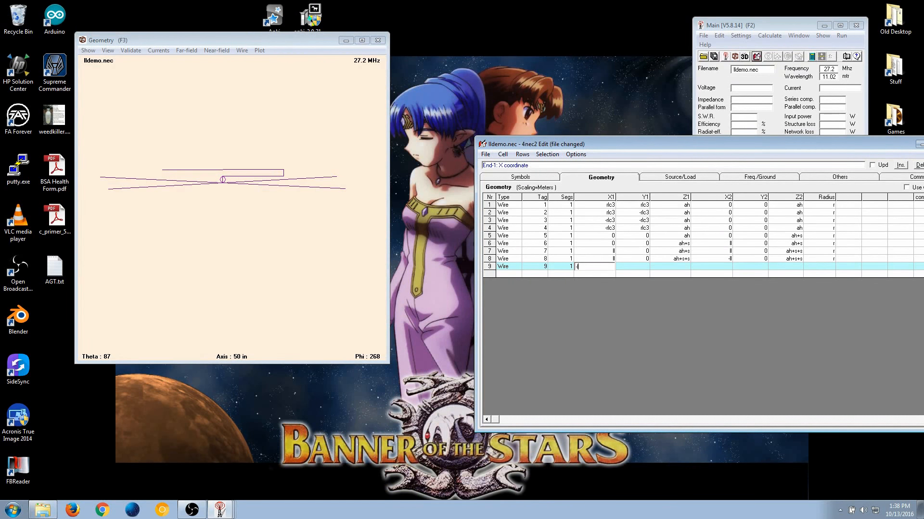
- Set the ninth wire's first end to X -ll, Y 0 and Z ah+s+s
key("Tab")
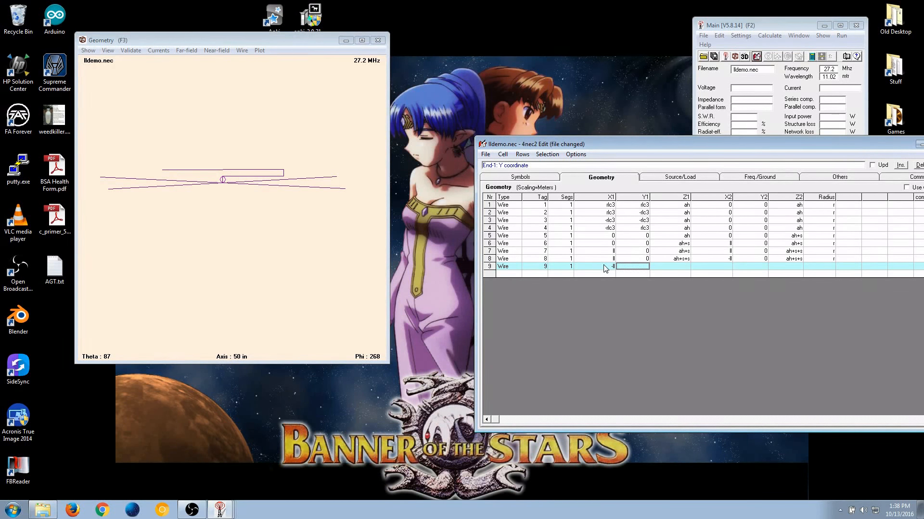
type("0")
key("Tab")
type("ah")
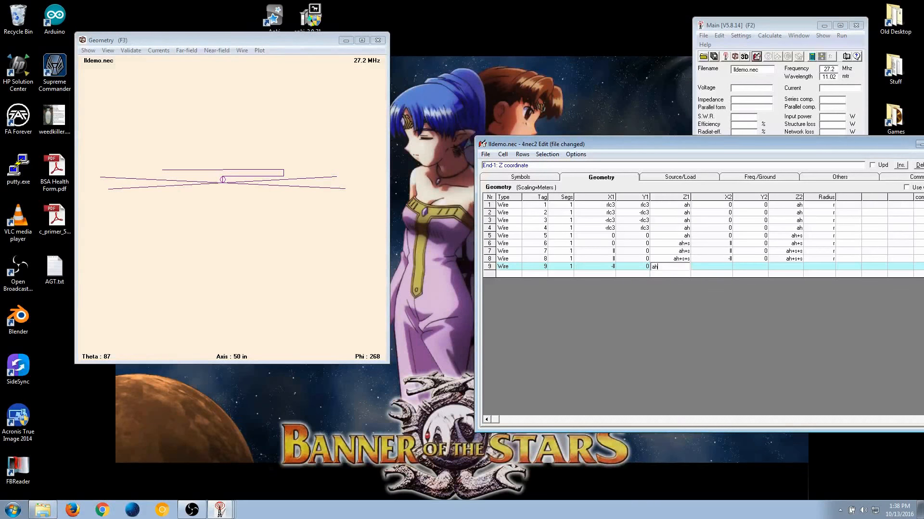
type("+s+s")
key("Tab")
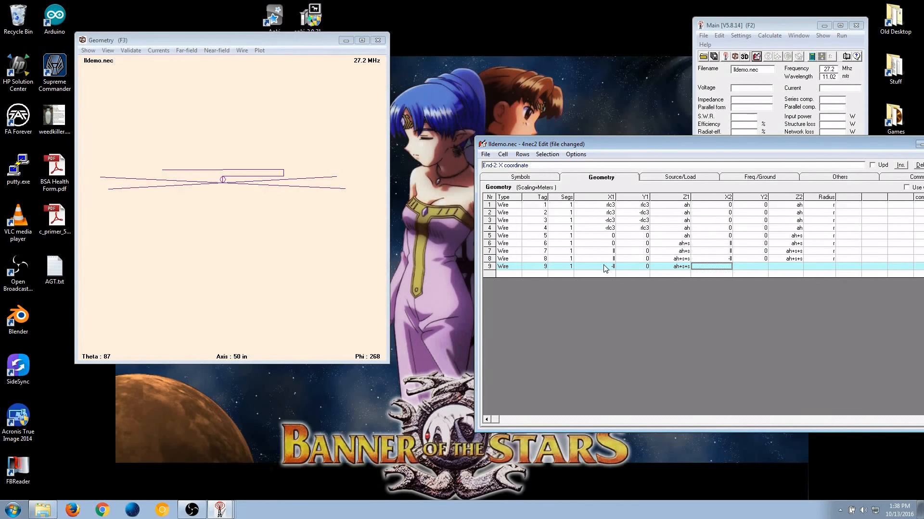
- Set the ninth wire's second end to X -ll, Y 0 and Z ah+s+s+s
type("-ll")
key("Tab")
type("0")
key("Tab")
type("ah+s+s")
key("Return")
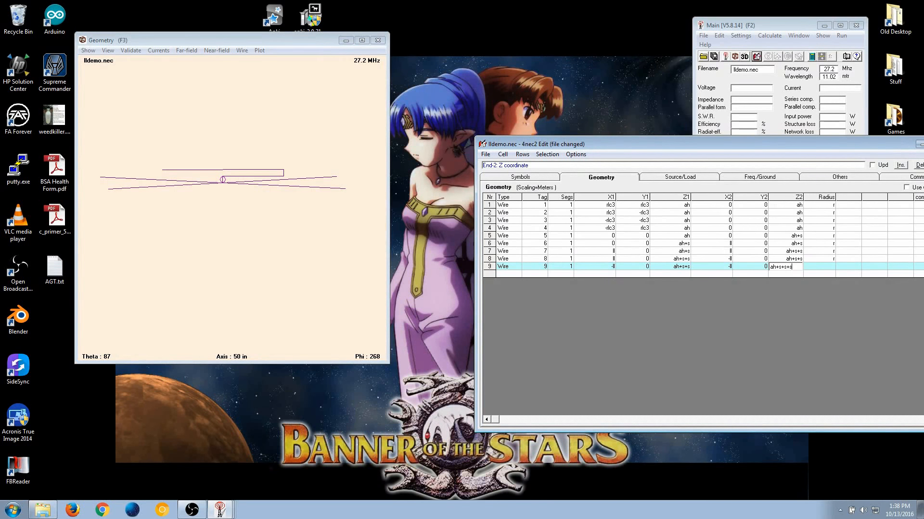
key("shift+Left")
key("shift+Left")
key("shift+Left")
key("shift+Left")
key("shift+Left")
key("shift+Left")
key("ctrl+c")
- Set the ninth wire's radius to r
key("Right")
key("Up")
key("Right")
key("Down")
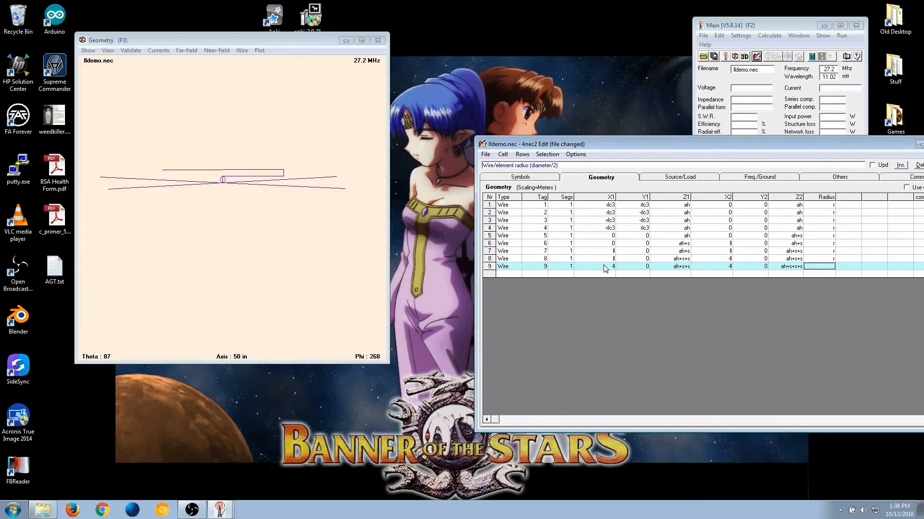
key("Down")
- Add a tenth wire to the geometry table with tag 10 and 1 segment
key("Left")
key("Left")
key("Left")
key("Left")
key("Left")
key("Left")
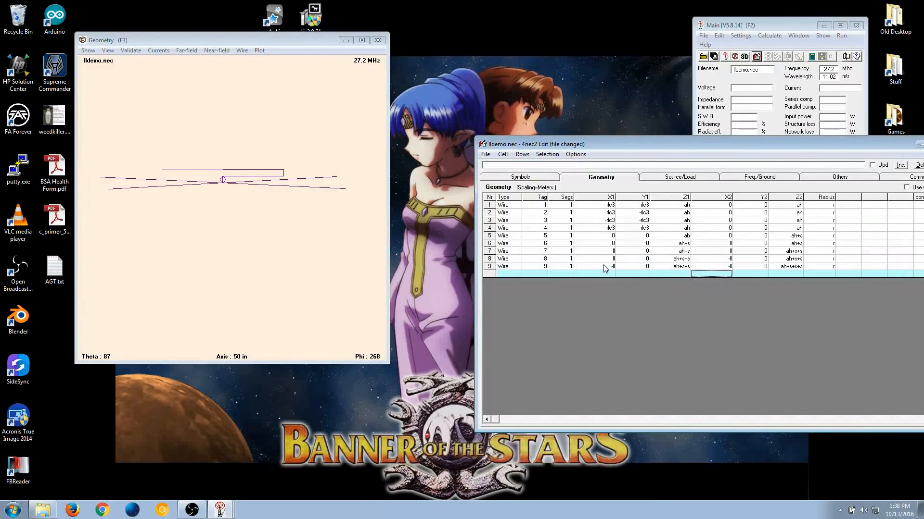
key("Left")
key("Left")
key("Left")
key("Return")
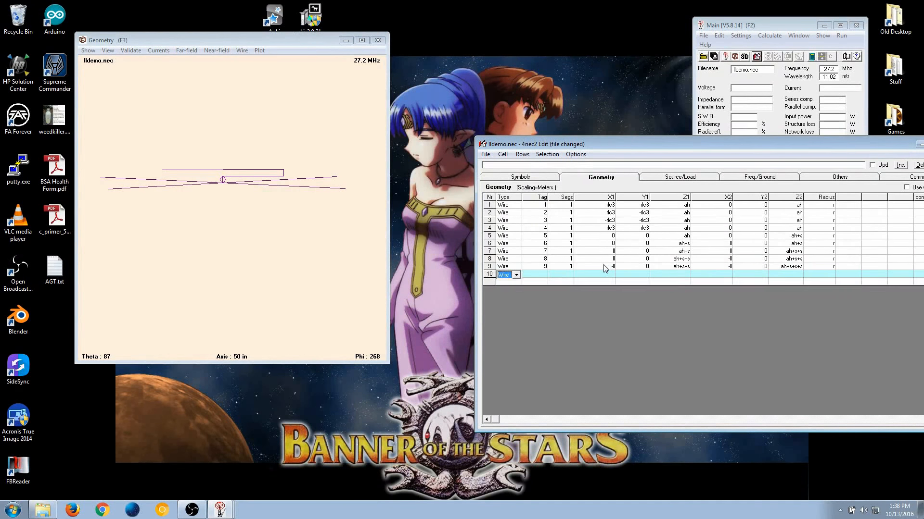
key("Return")
key("Right")
type("10")
key("Right")
type("1")
- Set the tenth wire's first end to X -ll, Y 0 and Z ah+s+s+s
key("Right")
type("-")
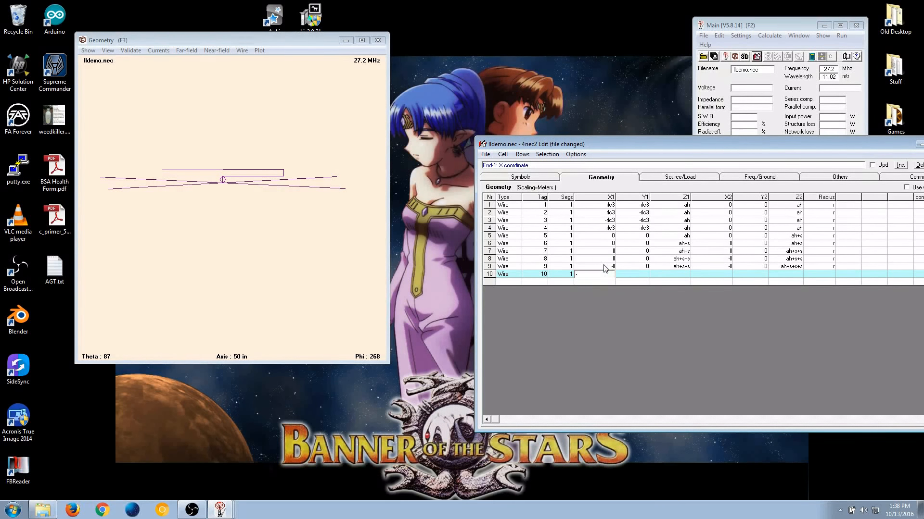
type("ll")
key("Tab")
type("0")
key("Tab")
key("ctrl+v")
- Set the tenth wire's second end to X 0, Y 0 and Z ah+s+s+s
key("Tab")
type("0")
key("Tab")
type("0")
key("Tab")
key("ctrl+v")
- Set the tenth wire's radius to r and refresh the geometry view
key("Tab")
type("r")
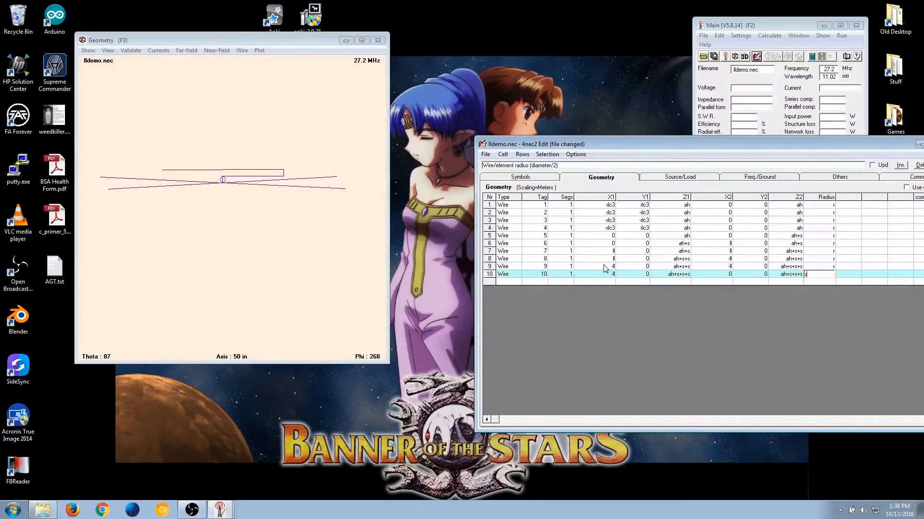
key("Return")
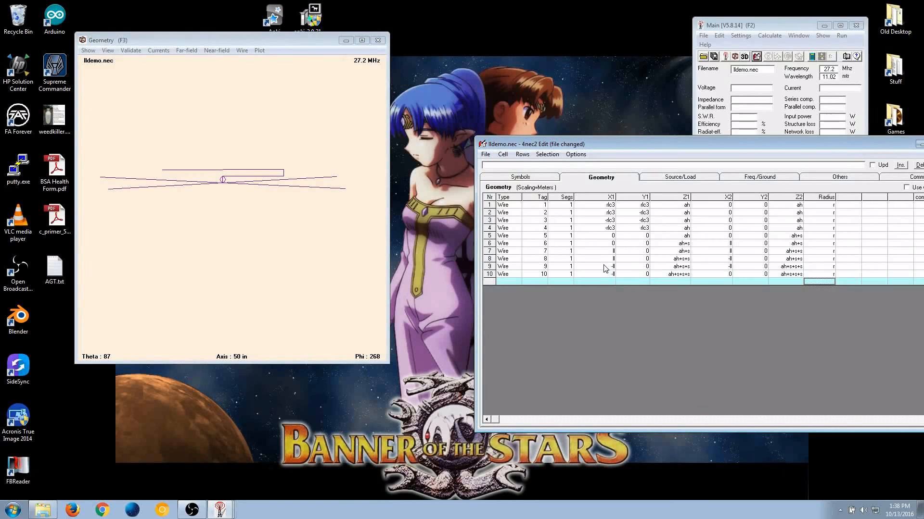
left_click(290, 172)
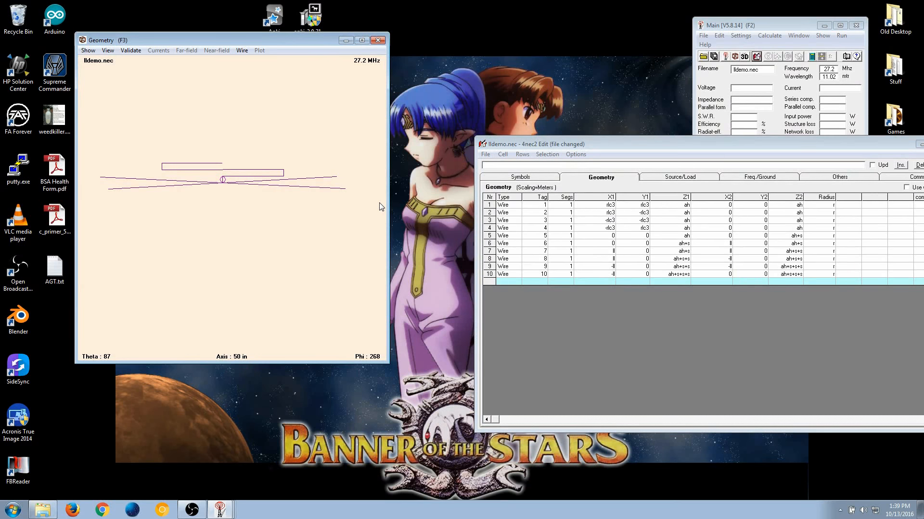
- Check the symbol list, and add an eleventh wire to the geometry table with tag 11 and 1 segment
left_click(524, 177)
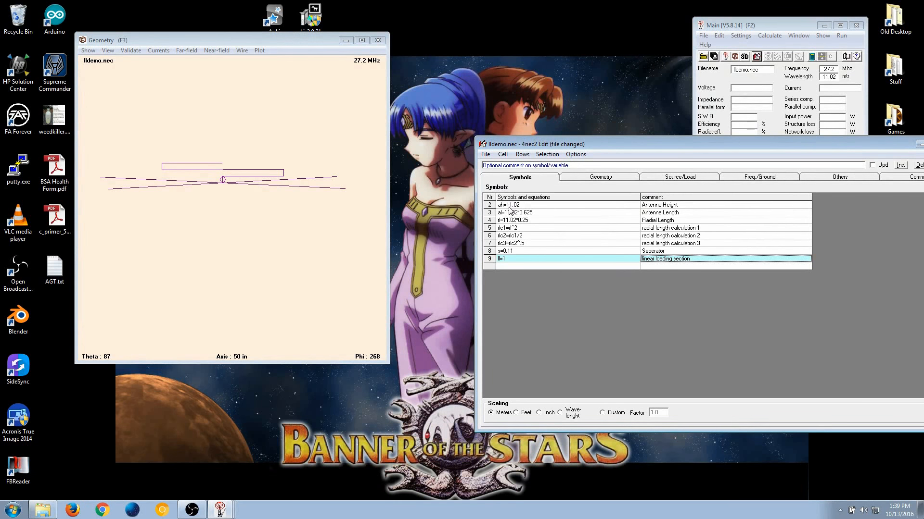
left_click(621, 179)
left_click(503, 282)
type("11")
left_click(568, 283)
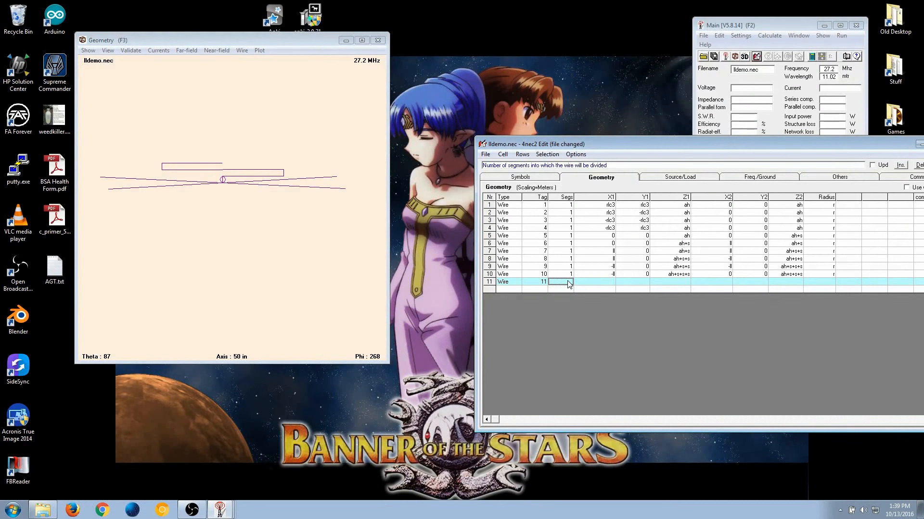
key("Tab")
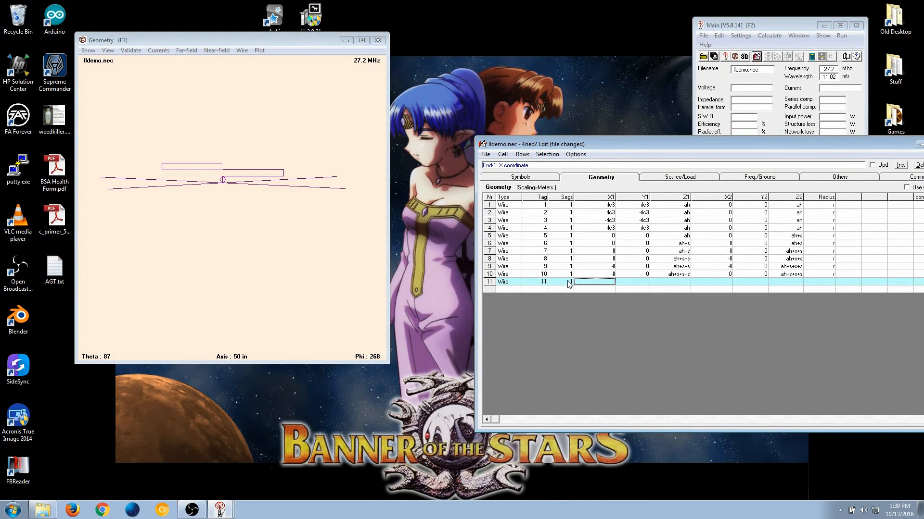
- Set the eleventh wire's first end to X 0, Y 0 and Z ah+s+s+s
type("0")
key("Tab")
type("0")
key("Tab")
type("ah+s+s+s")
- Set the eleventh wire's second end to X 0, Y 0 and Z ah+al
key("Tab")
type("0")
key("Tab")
type("0")
key("Tab")
type("ah")
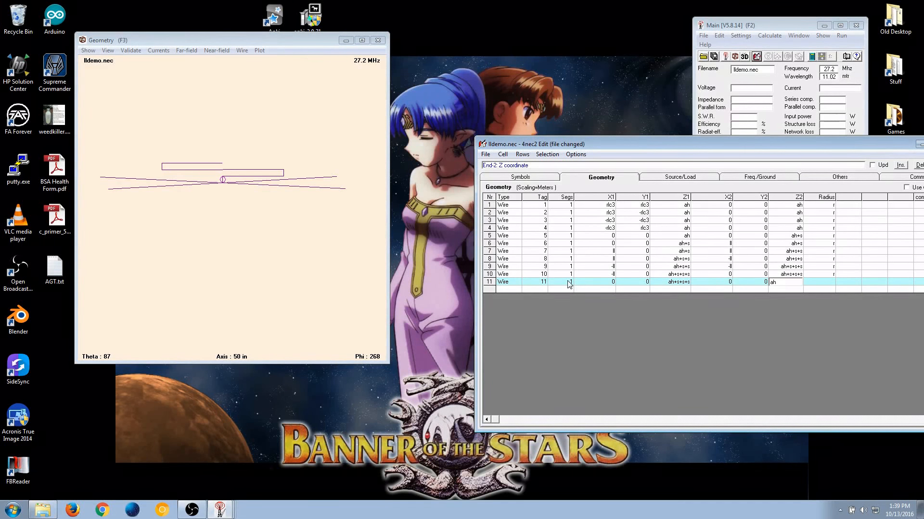
type("+al")
- Set the eleventh wire's radius to r
key("Tab")
type("r")
key("Return")
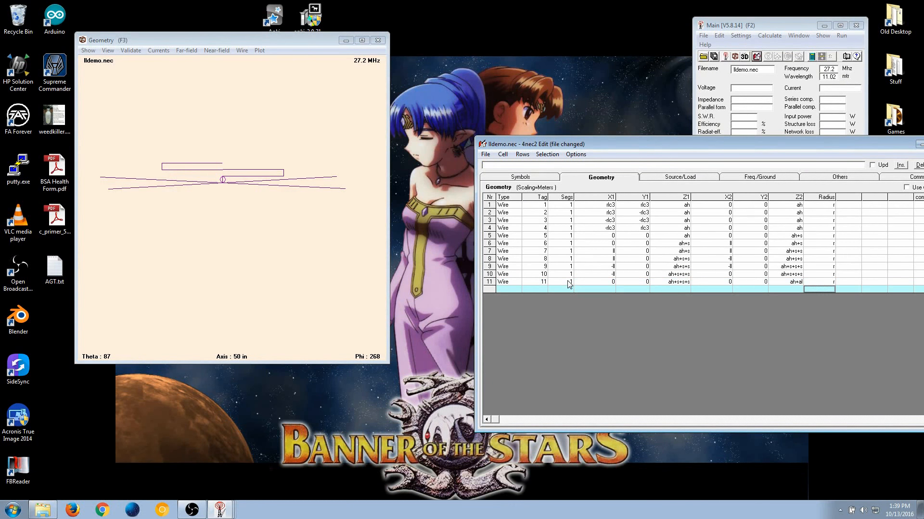
- Refresh the geometry view to check the whole antenna, and save the edited model
left_click(330, 264)
left_click_drag(274, 140, 267, 248)
scroll(270, 233, "down", 1)
mouse_move(280, 204)
left_mouse_down()
mouse_move(279, 256)
mouse_move(278, 238)
left_mouse_up()
left_click_drag(900, 148, 783, 148)
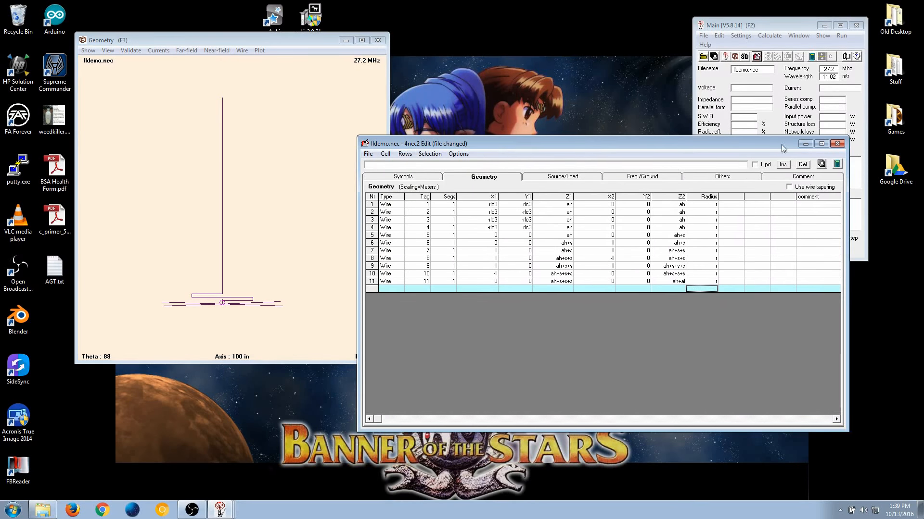
left_click(821, 164)
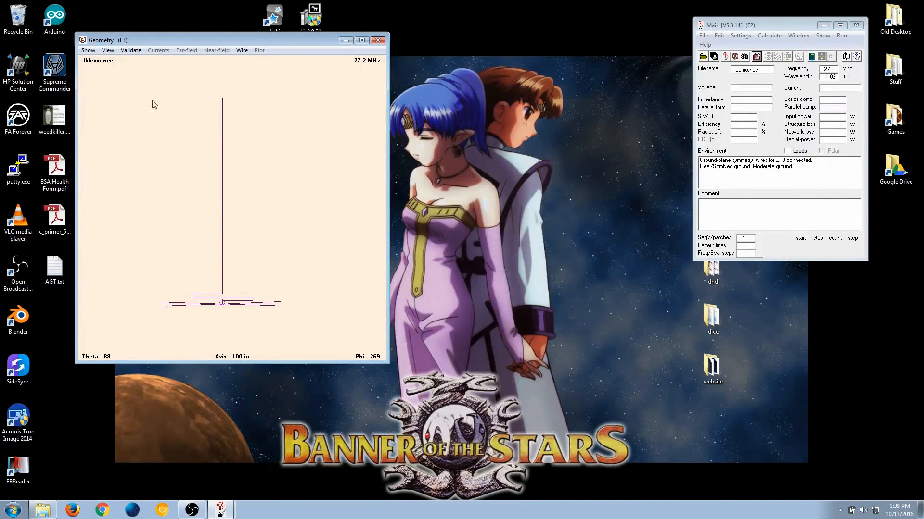
- Display the segments in the geometry view to examine the segmentation along the wires, and hide them again
left_click(88, 50)
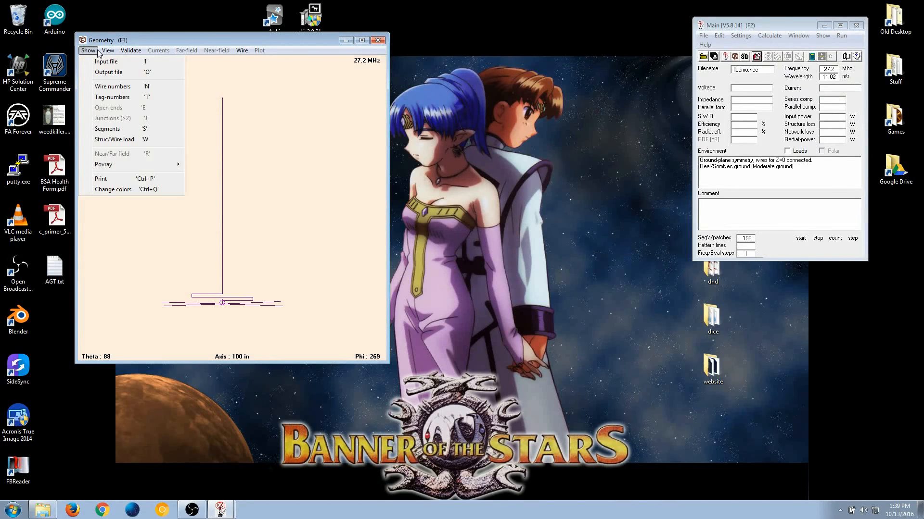
left_click(106, 129)
scroll(191, 188, "up", 1)
scroll(191, 188, "down", 1)
scroll(191, 188, "up", 1)
scroll(191, 192, "down", 1)
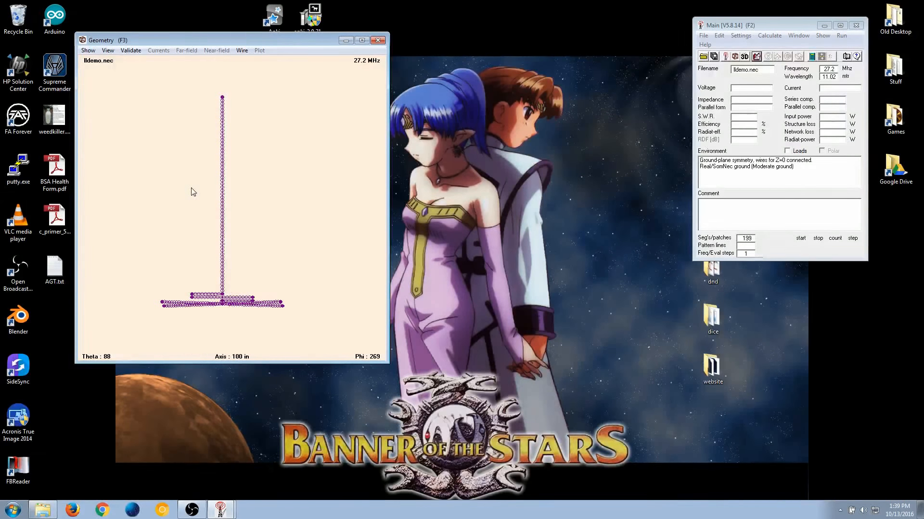
left_click(88, 50)
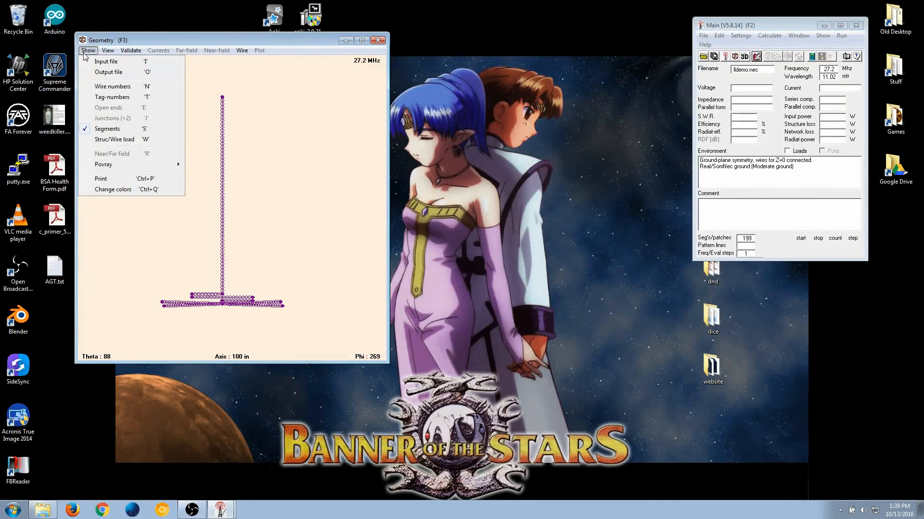
left_click(113, 129)
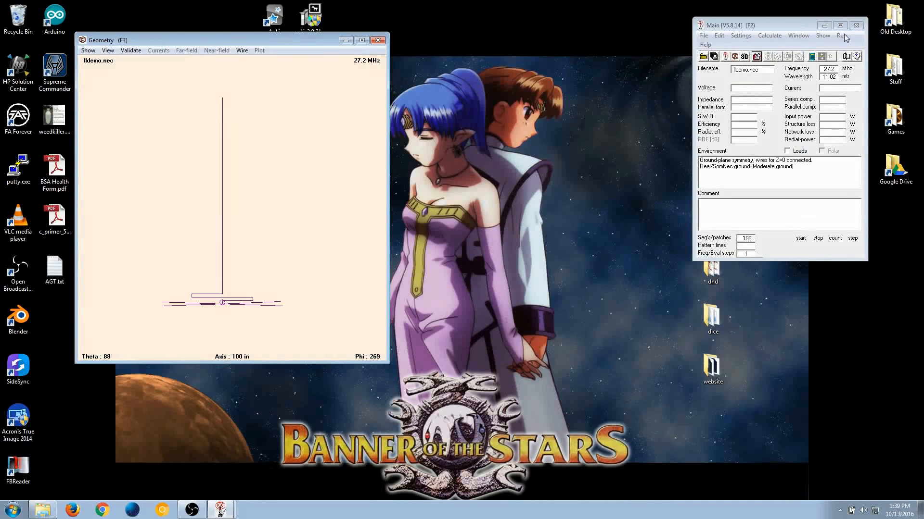
- Generate the antenna results using the original file, accepting the default voltage source
left_click(786, 27)
key("F7")
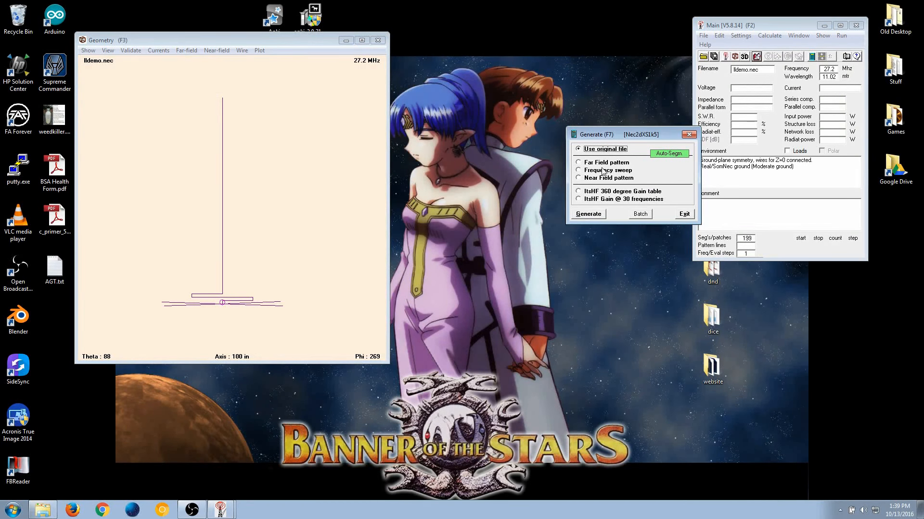
left_click(595, 215)
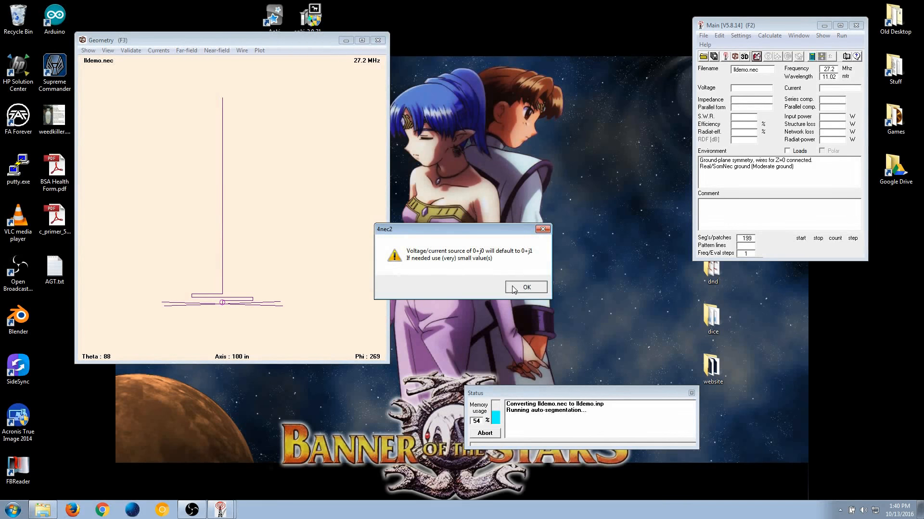
left_click(512, 287)
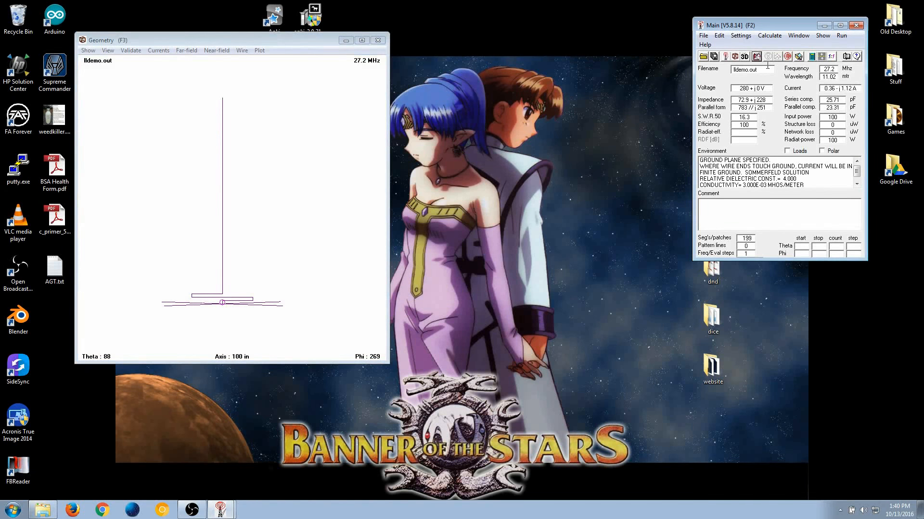
- Set the real part of the voltage source on tag 5 to 1
left_click(759, 58)
left_click(547, 179)
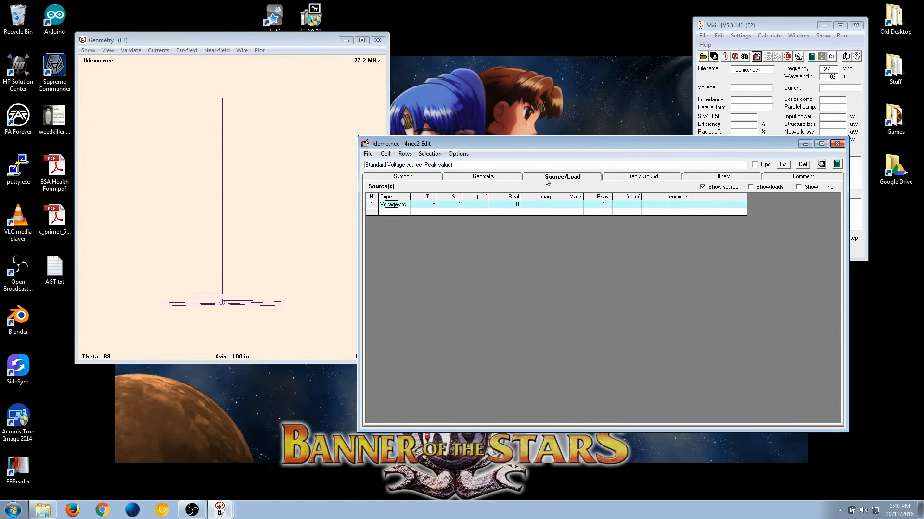
left_click(516, 205)
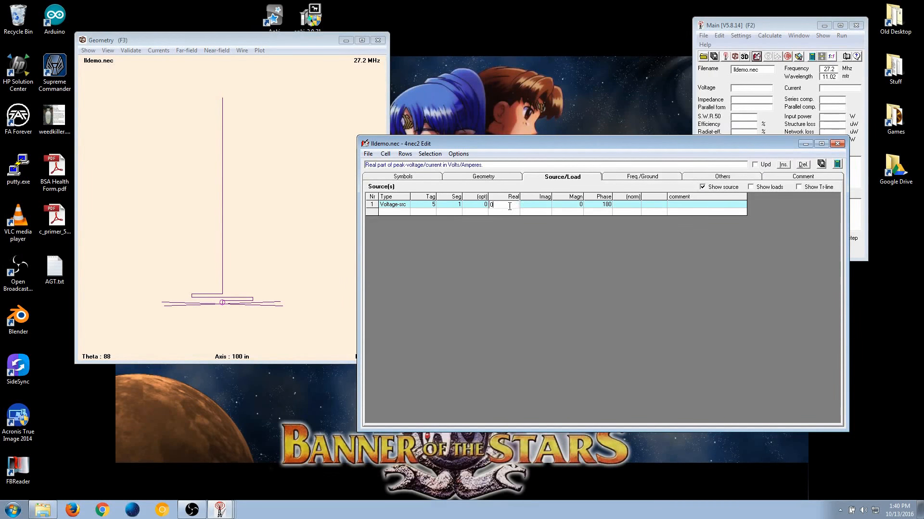
type("1")
key("Tab")
left_click(576, 240)
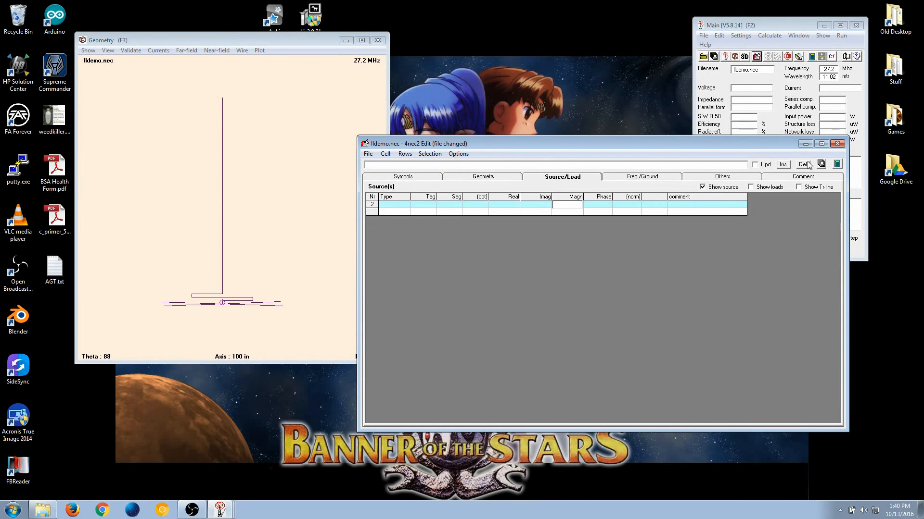
- Delete the empty second row from the source table
left_click(372, 205)
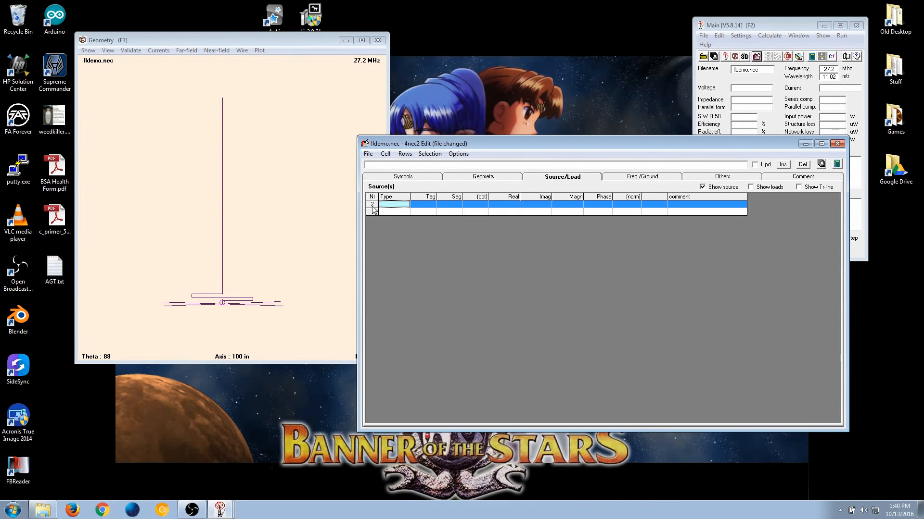
right_click(373, 206)
left_click(394, 249)
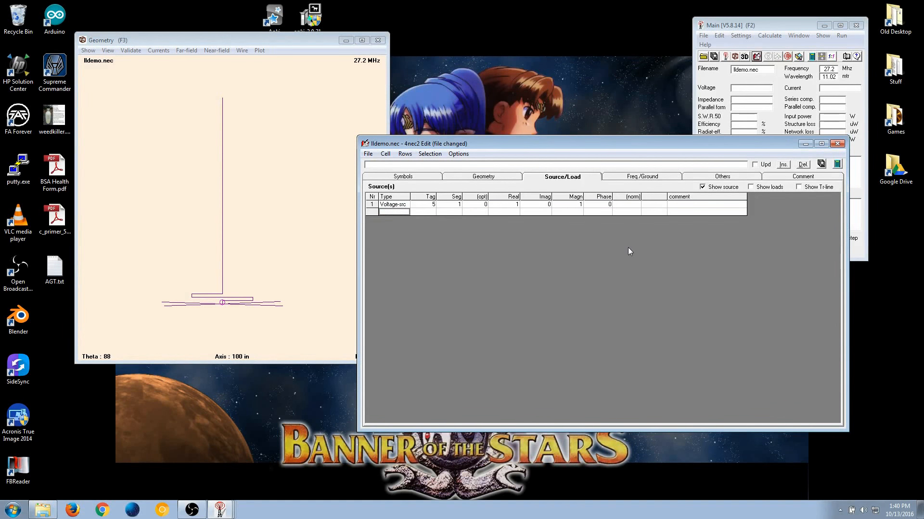
- Save the corrected source settings and regenerate the results from the original file
left_click(820, 164)
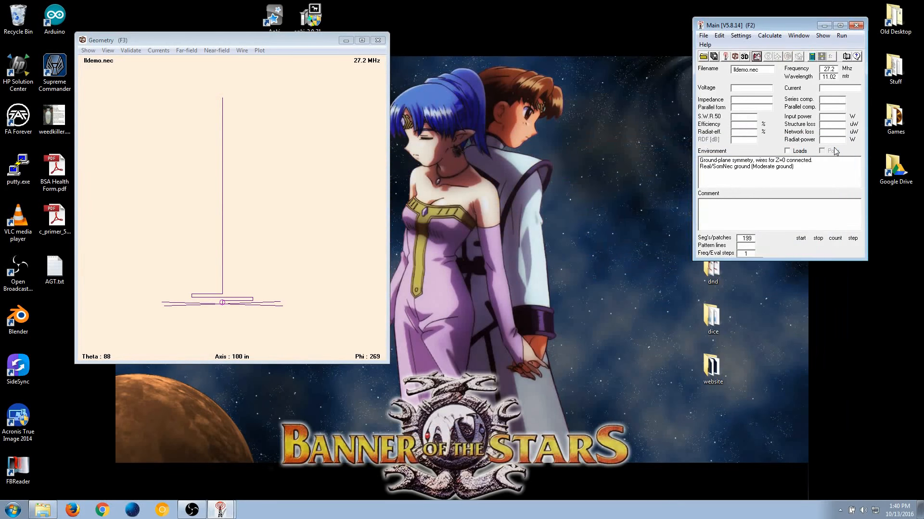
left_click(587, 214)
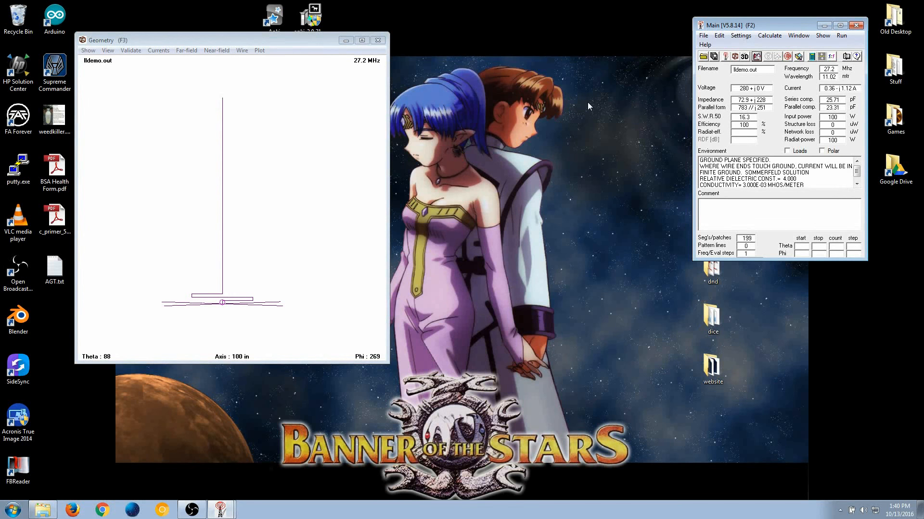
- Run the optimizer on variable ll with a 100% SWR weighting at 27.2 MHz
left_click(769, 35)
left_click(767, 68)
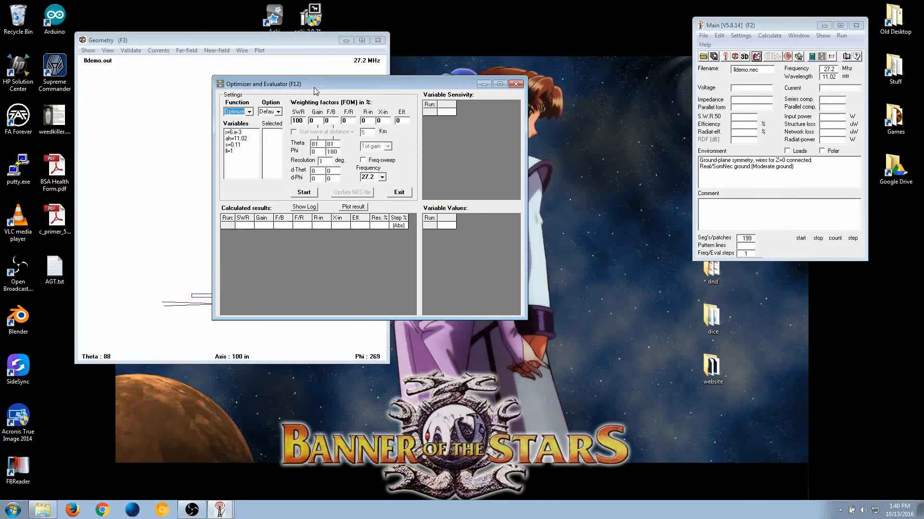
left_click_drag(313, 87, 402, 87)
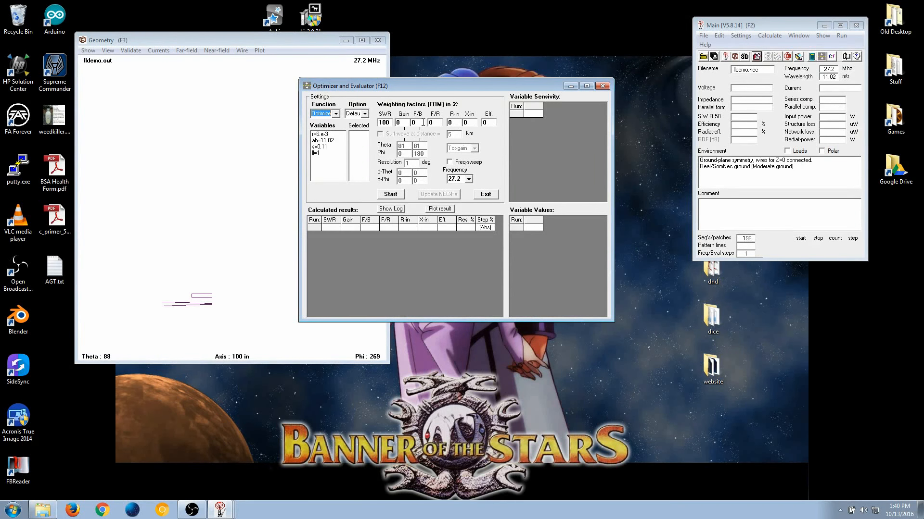
left_click(317, 153)
left_click(390, 195)
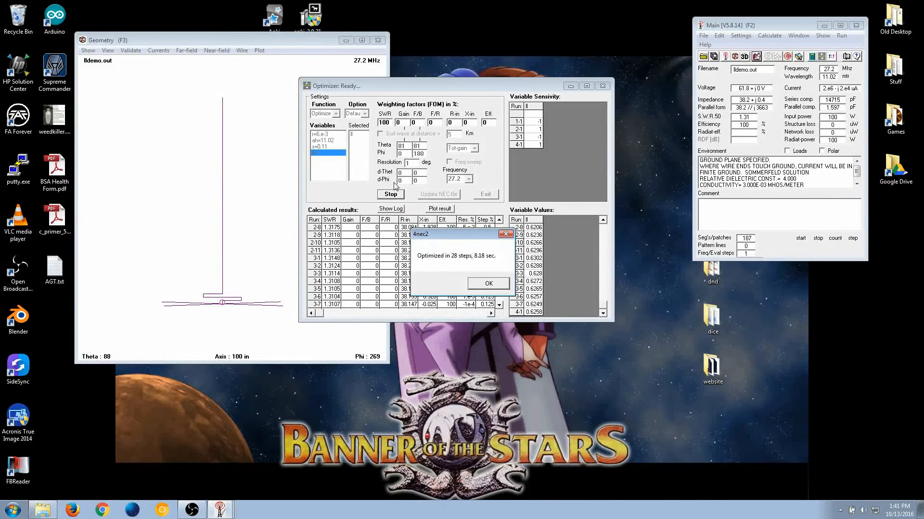
left_click(488, 284)
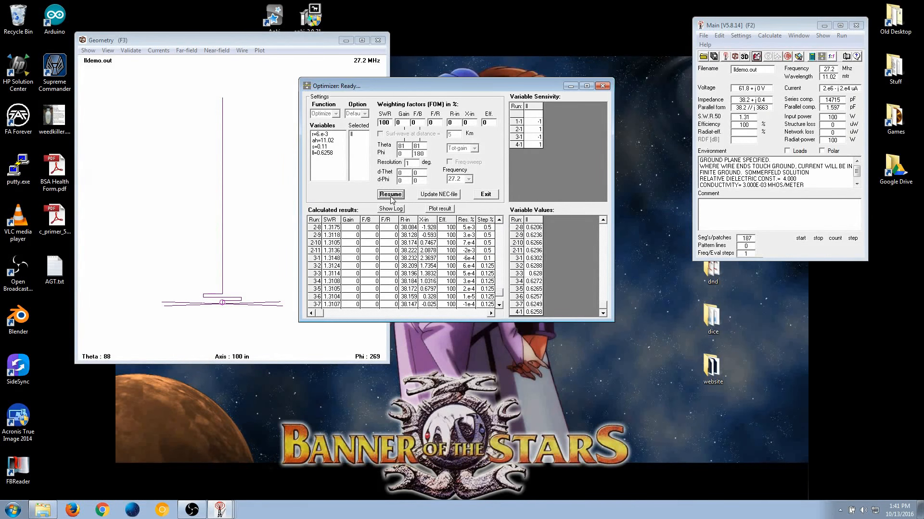
- Resume the ll optimization twice to refine the result
left_click(391, 195)
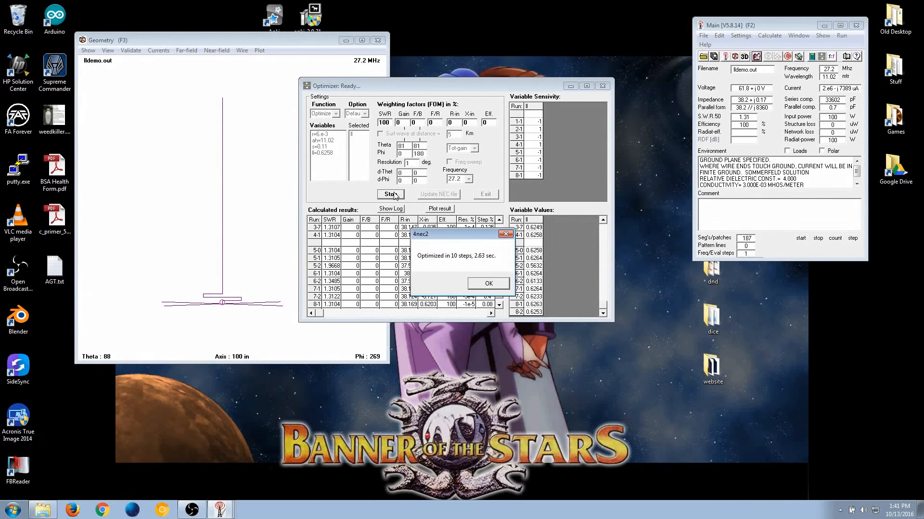
left_click(490, 285)
left_click(391, 195)
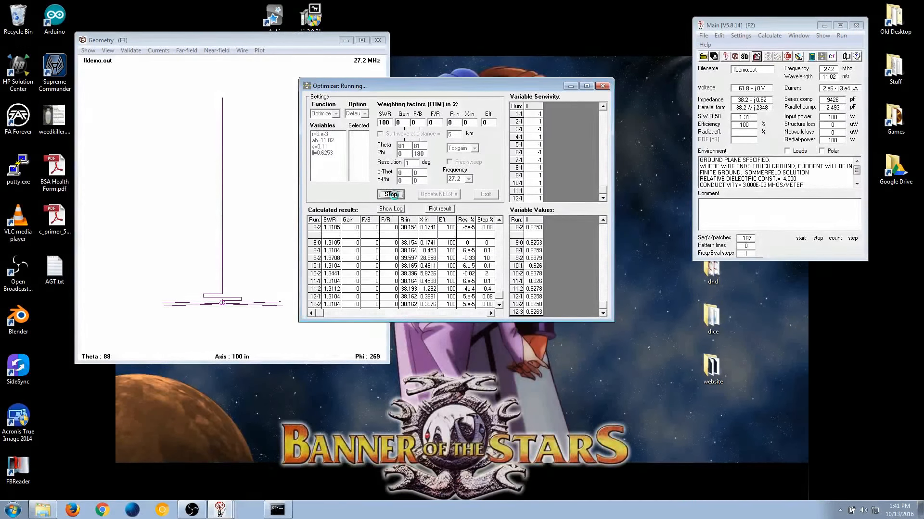
left_click(480, 287)
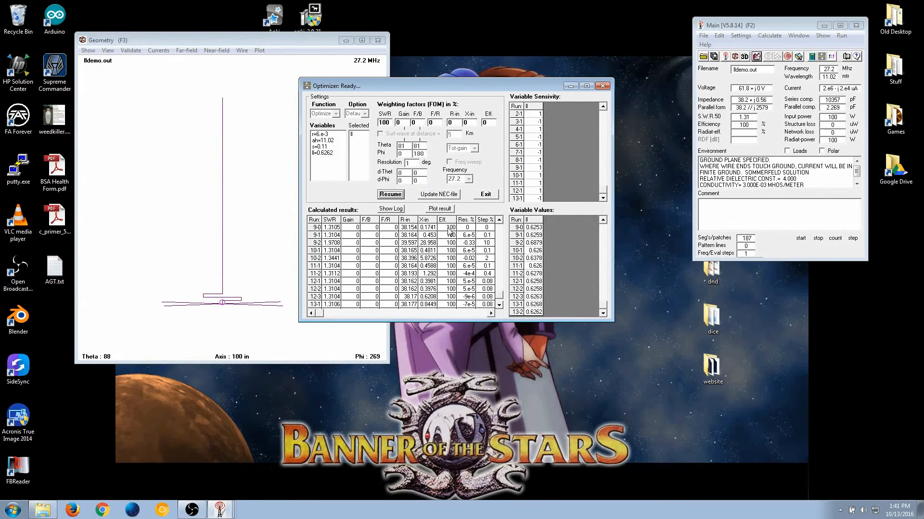
- Save the optimized ll value back into lldemo.nec and leave the optimizer
left_click(439, 194)
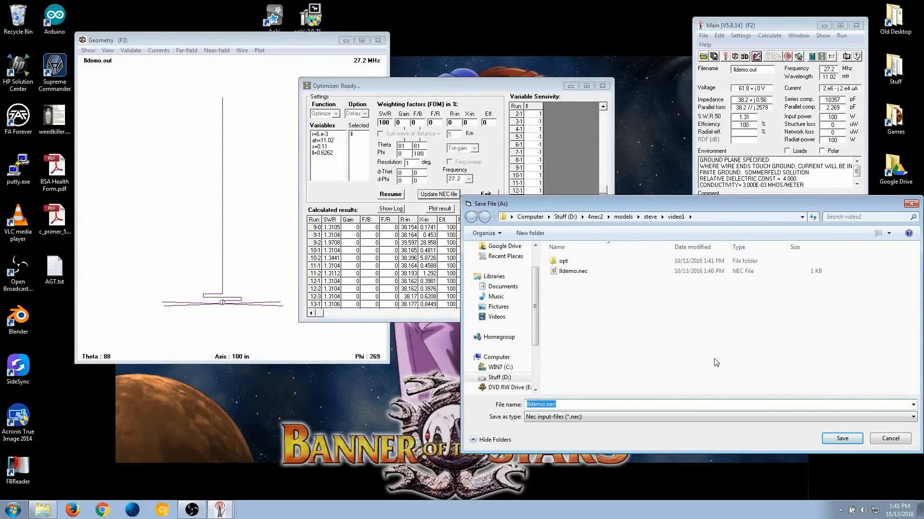
left_click(849, 440)
left_click(496, 259)
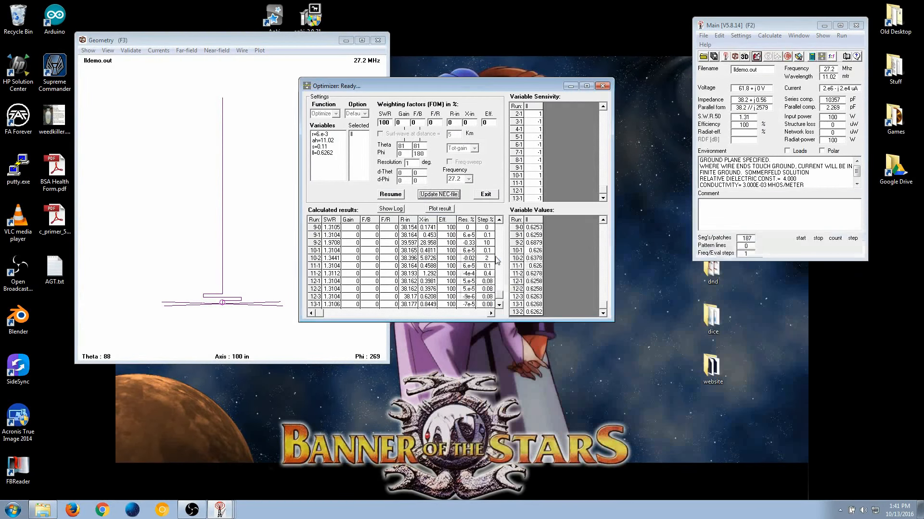
left_click(603, 86)
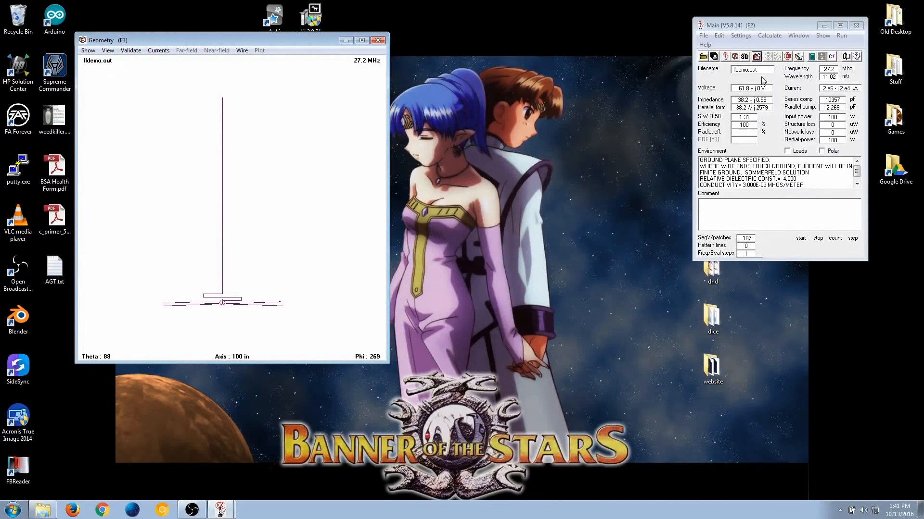
- Generate the full far-field pattern at 27.2 MHz and 1° resolution with the Average Gain Test, and compare the result with the AGT.txt guidelines
key("F7")
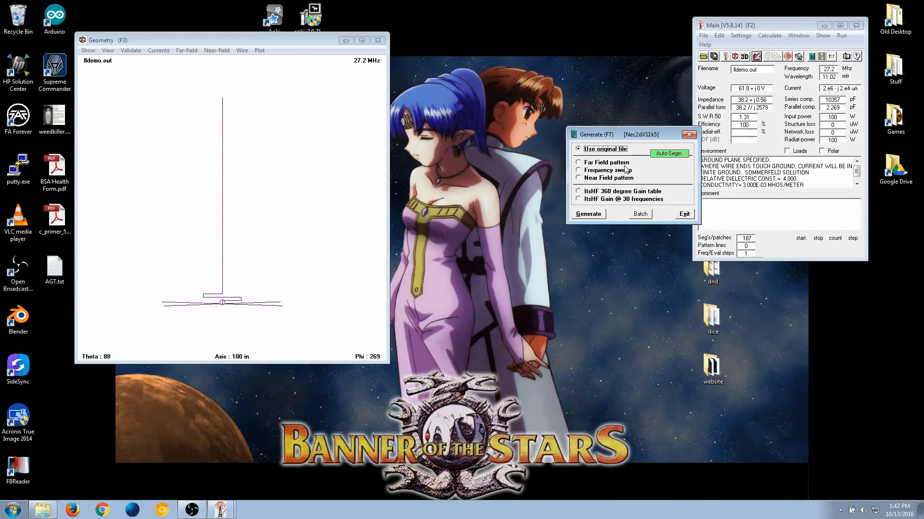
left_click(645, 244)
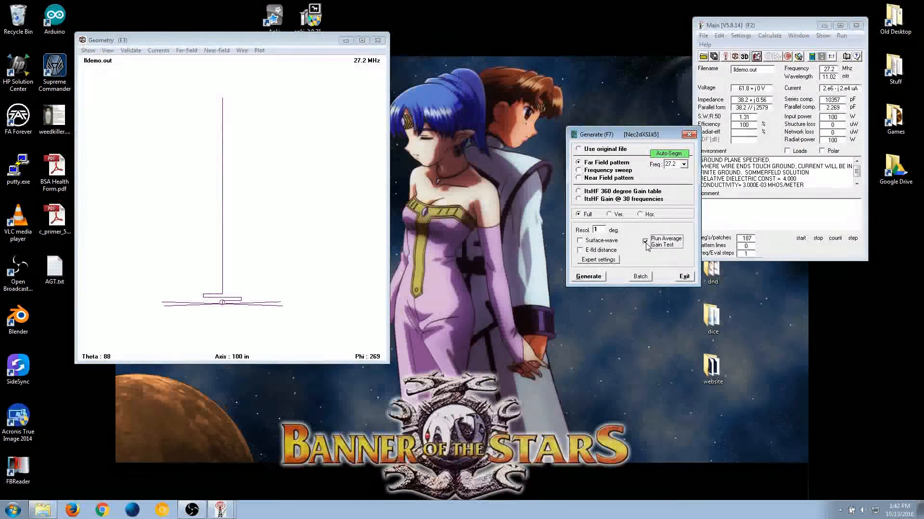
left_click(590, 277)
left_click(458, 284)
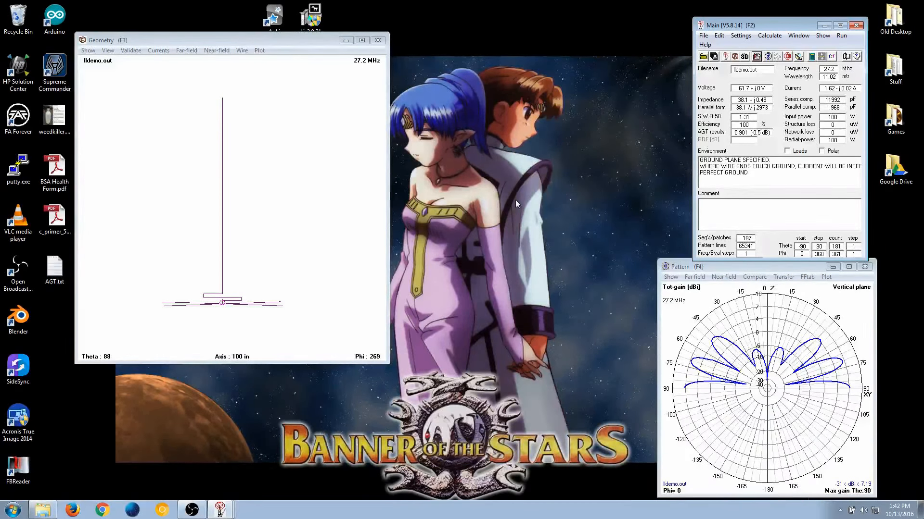
double_click(55, 270)
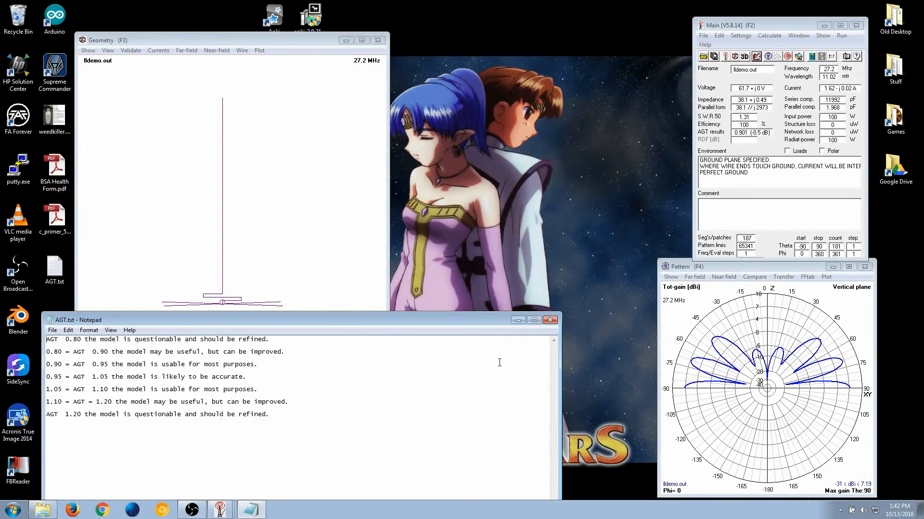
left_click(550, 320)
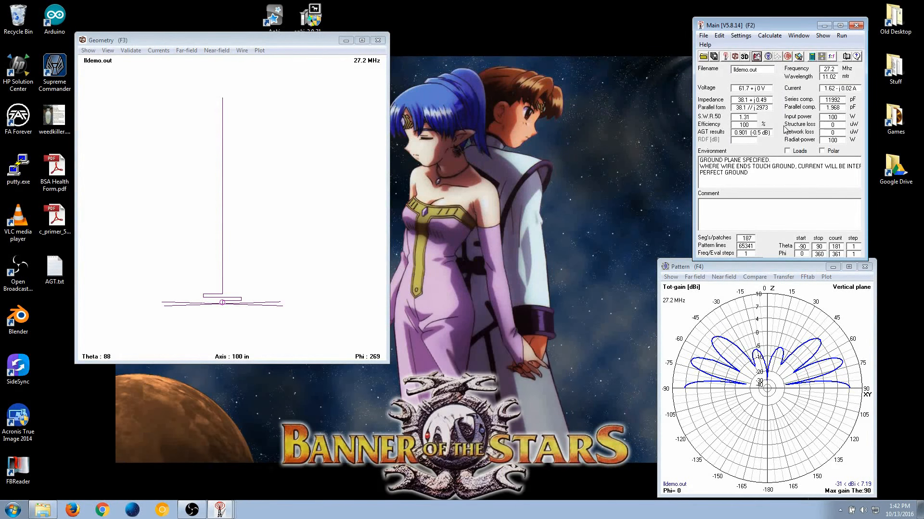
- Increase the separator symbol s slightly in lldemo.nec and save the model
left_click(756, 58)
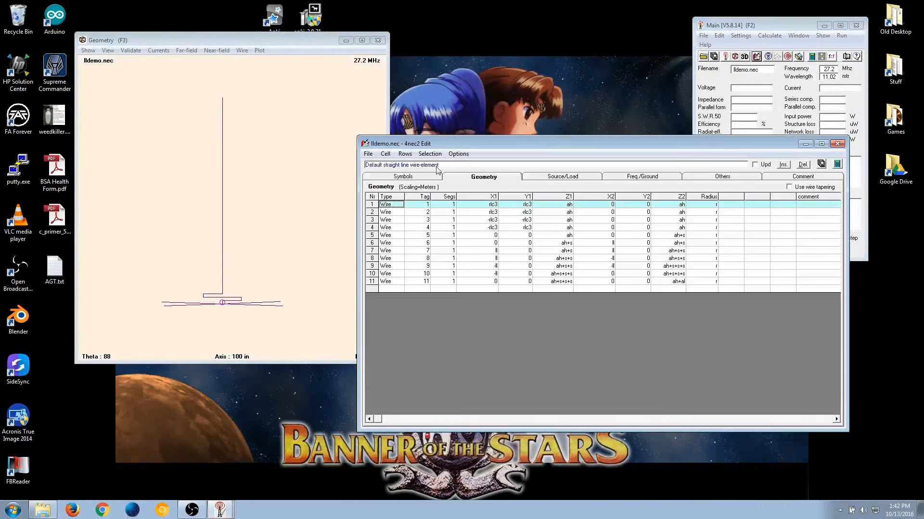
left_click(414, 177)
left_click(396, 261)
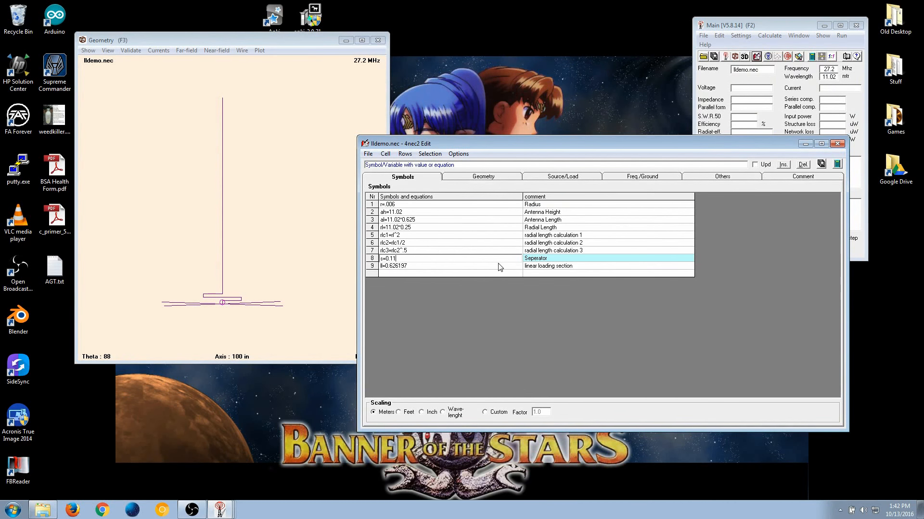
key("BackSpace")
left_click(822, 165)
left_click(836, 145)
- Regenerate the full far-field pattern with the Average Gain Test for the slightly increased separator
key("F7")
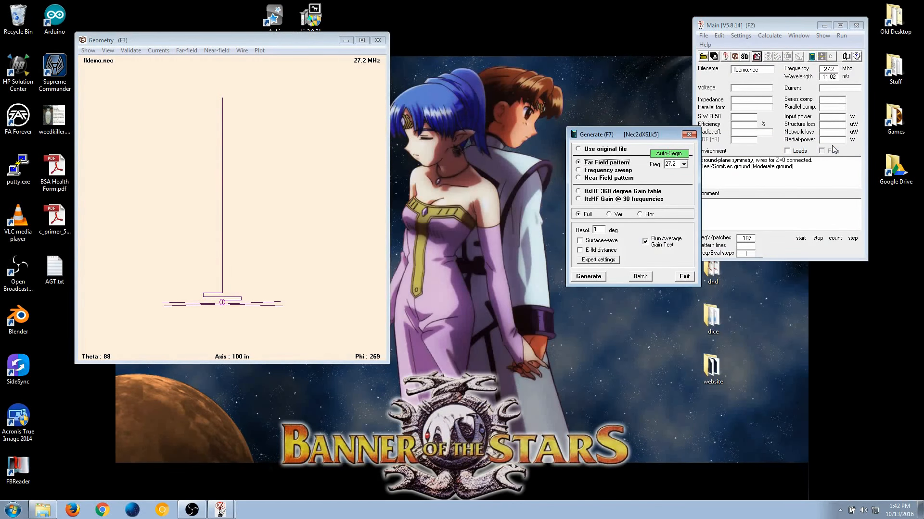
key("Return")
left_click(480, 279)
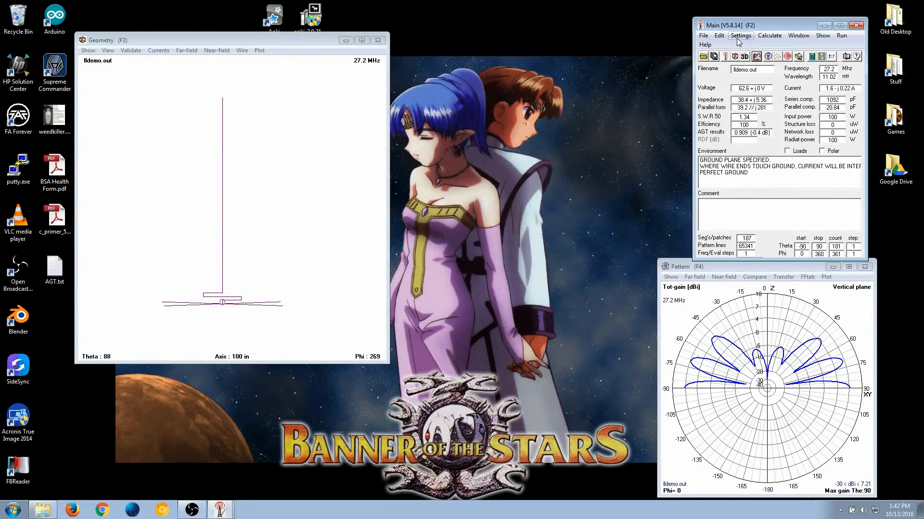
left_click(757, 56)
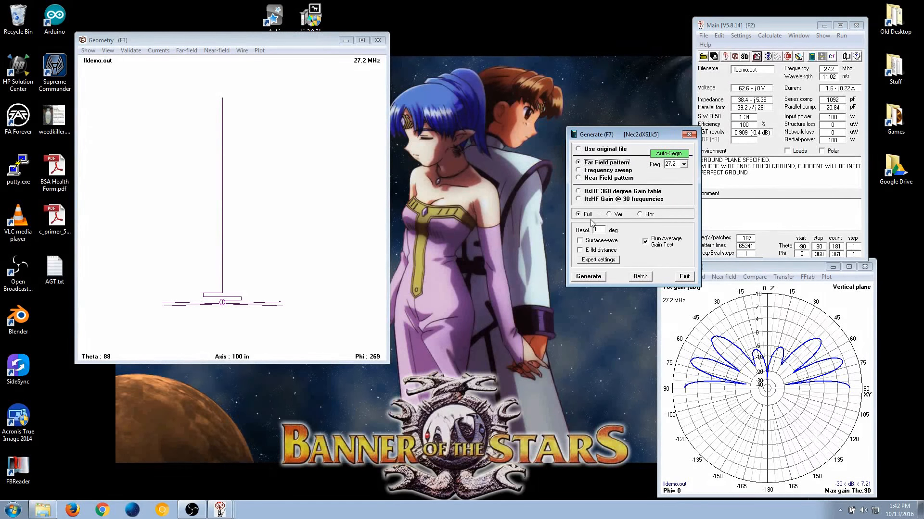
left_click(684, 277)
left_click(688, 276)
- Set the separator symbol s to 0.13 in lldemo.nec and save the model
left_click(757, 58)
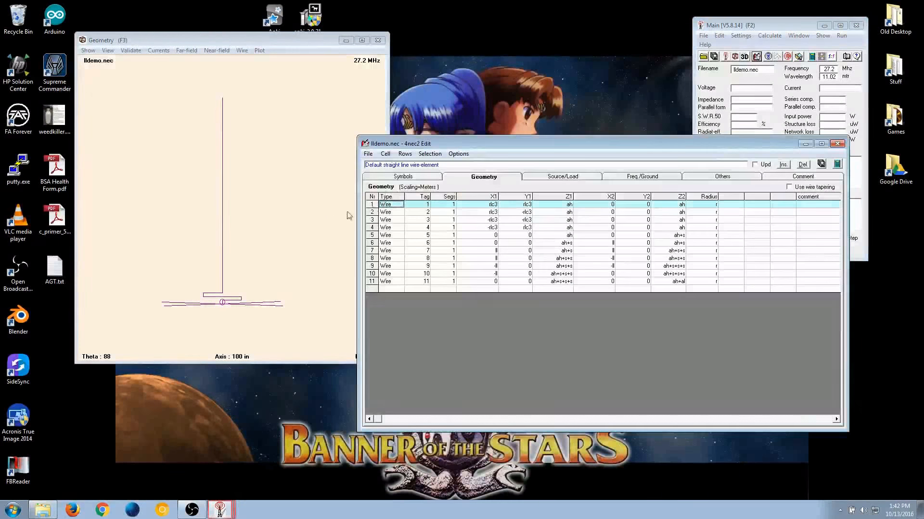
left_click(389, 179)
left_click(402, 258)
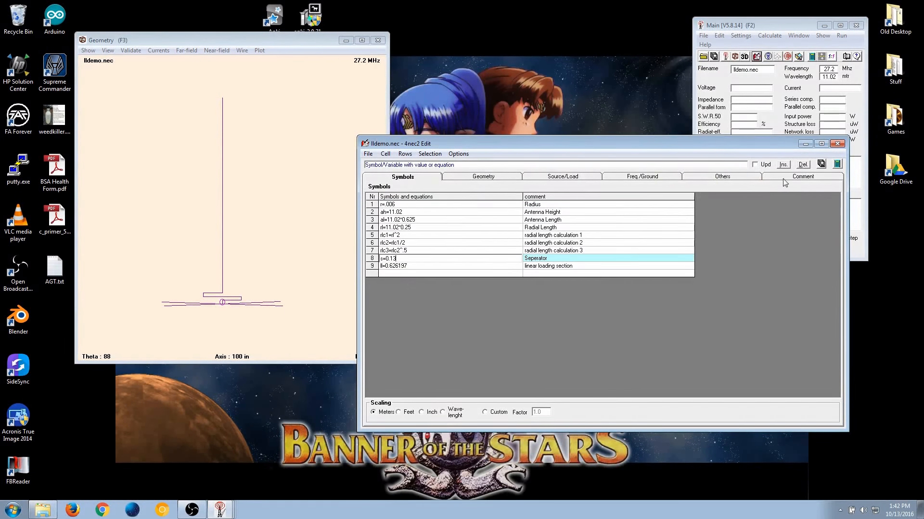
left_click(838, 144)
- Rerun the 27.2 MHz full far-field calculation with the Average Gain Test using the 0.13 separator
key("F7")
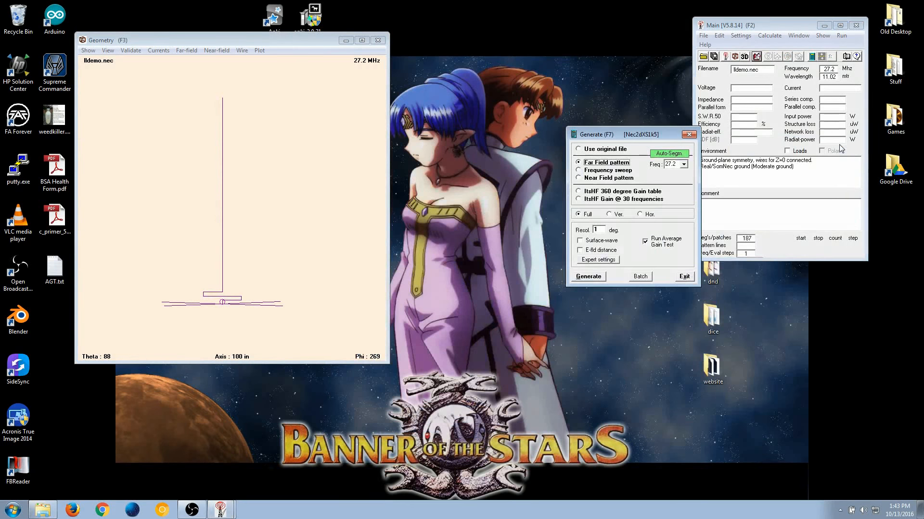
key("Return")
key("Return")
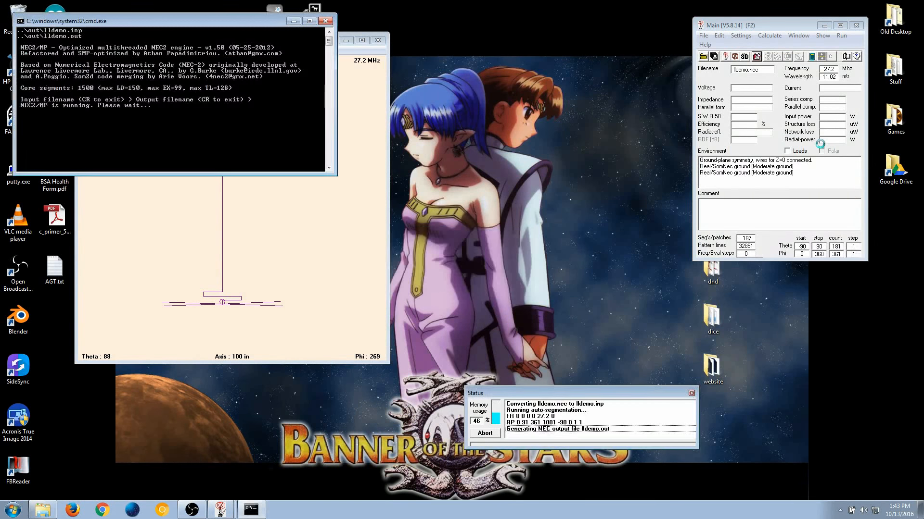
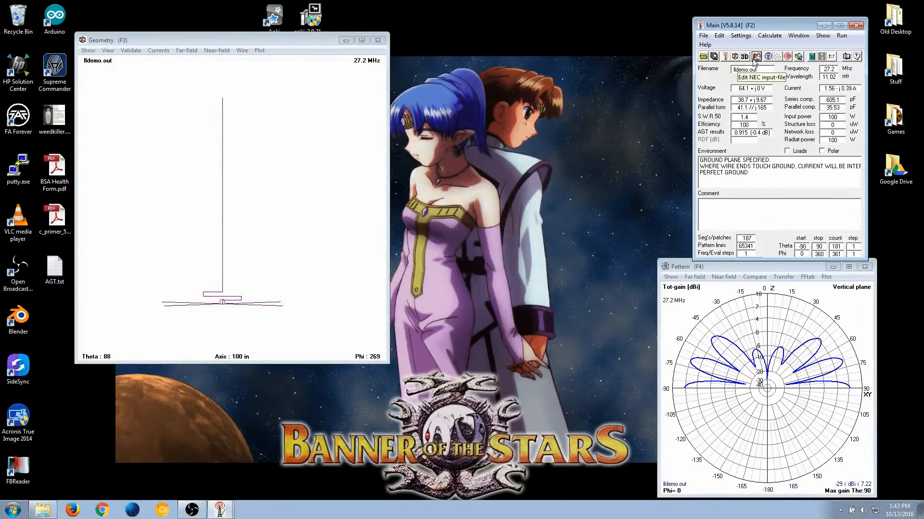
left_click(770, 36)
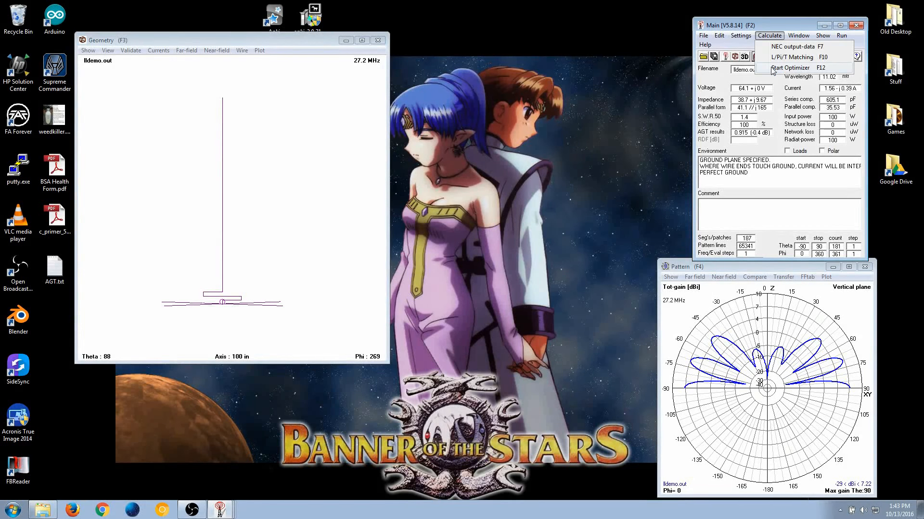
left_click(772, 70)
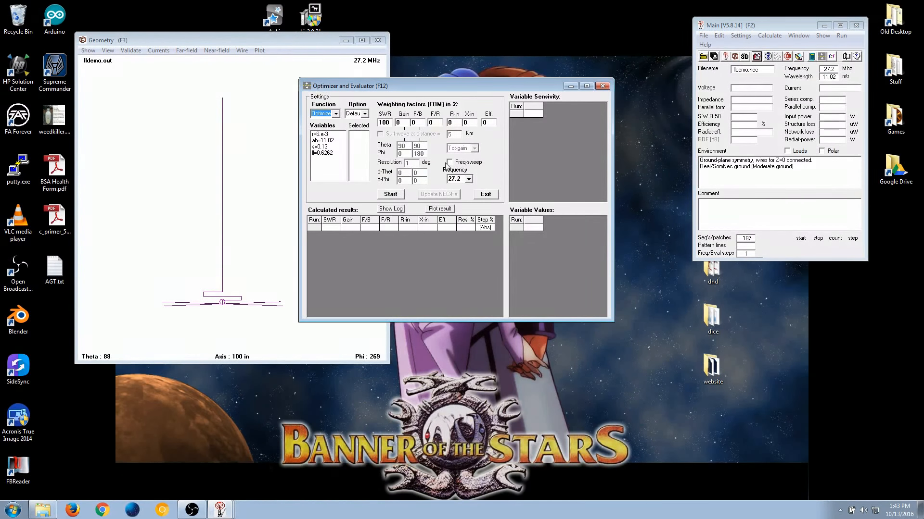
left_click(603, 86)
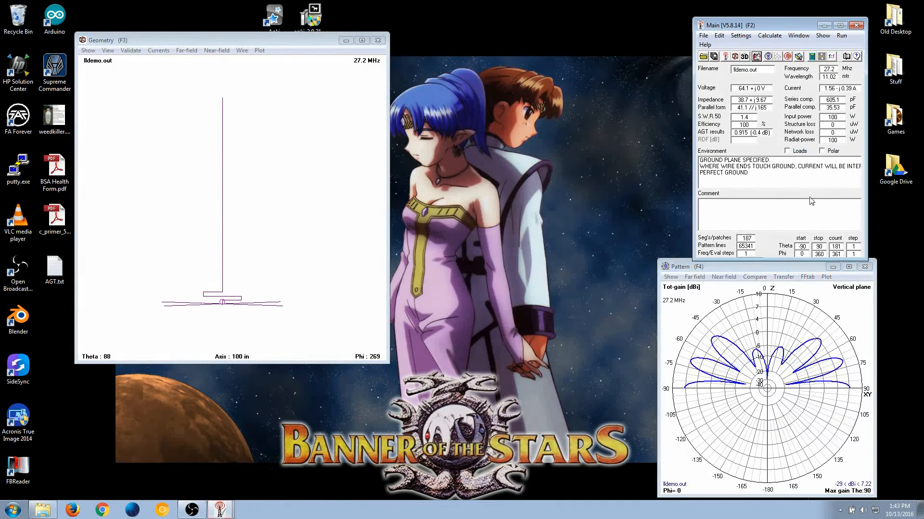
- Set the separator symbol s to 0.14 in lldemo.nec, save the model and close the editor
left_click(756, 57)
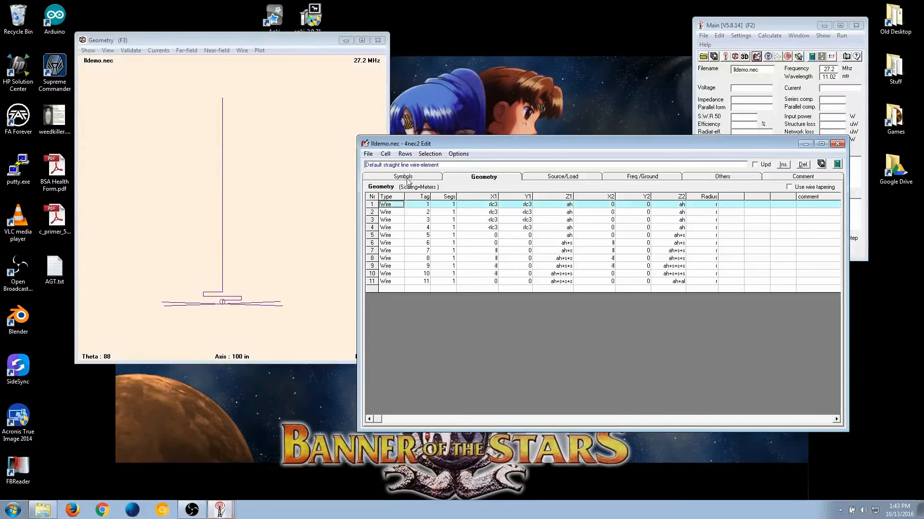
left_click(402, 258)
key("BackSpace")
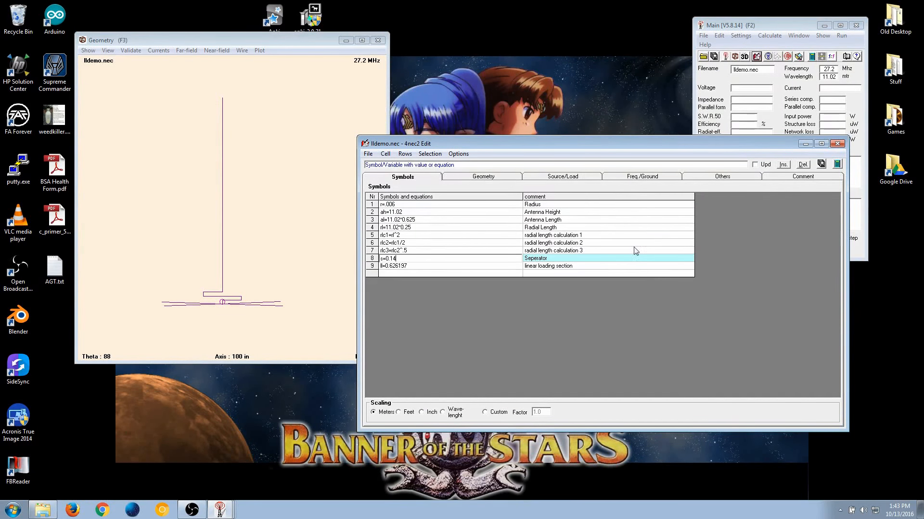
left_click(838, 143)
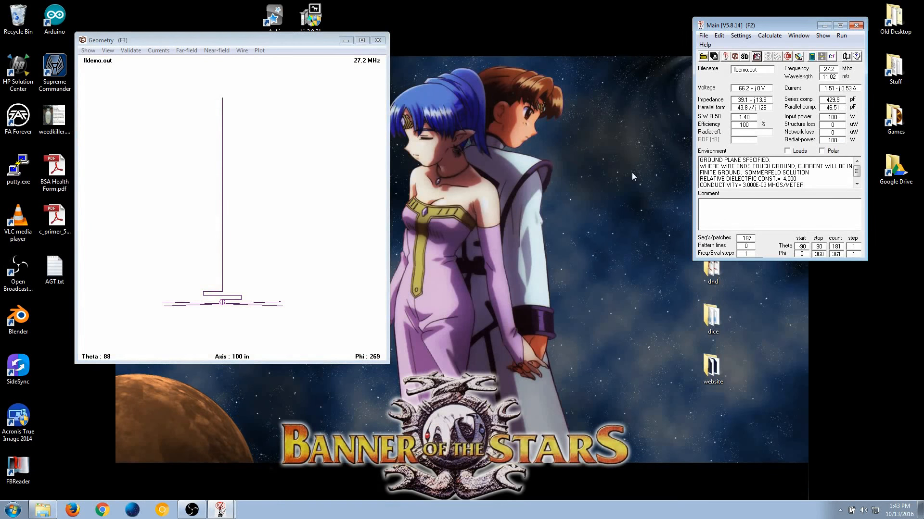
- Rerun the full far-field pattern calculation with the Average Gain Test for the 0.14 separator
key("F7")
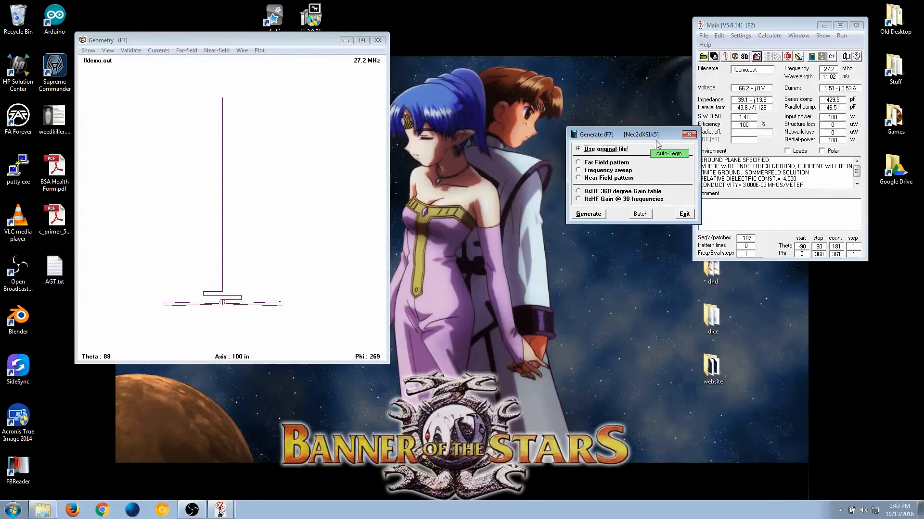
left_click(606, 164)
left_click(587, 276)
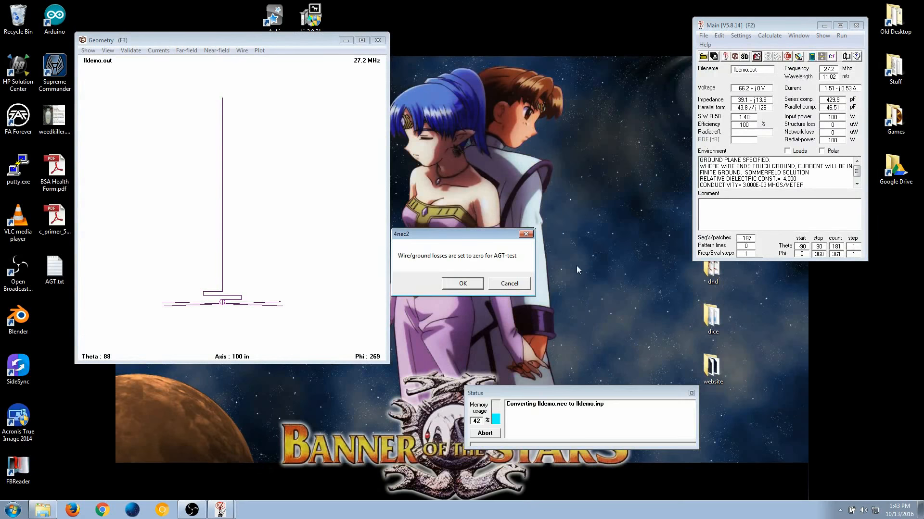
left_click(495, 288)
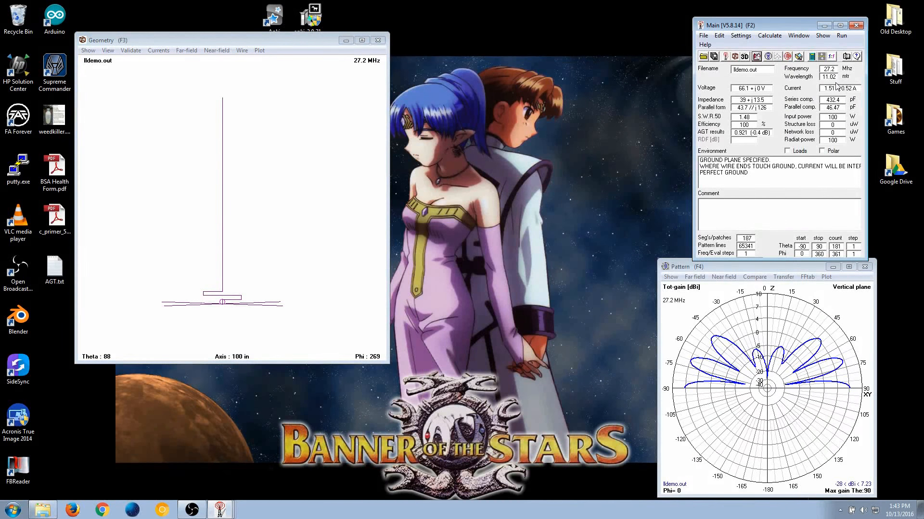
- Set the separator symbol s to 0.15, save lldemo.nec and rerun the full far-field calculation with the Average Gain Test
left_click(757, 57)
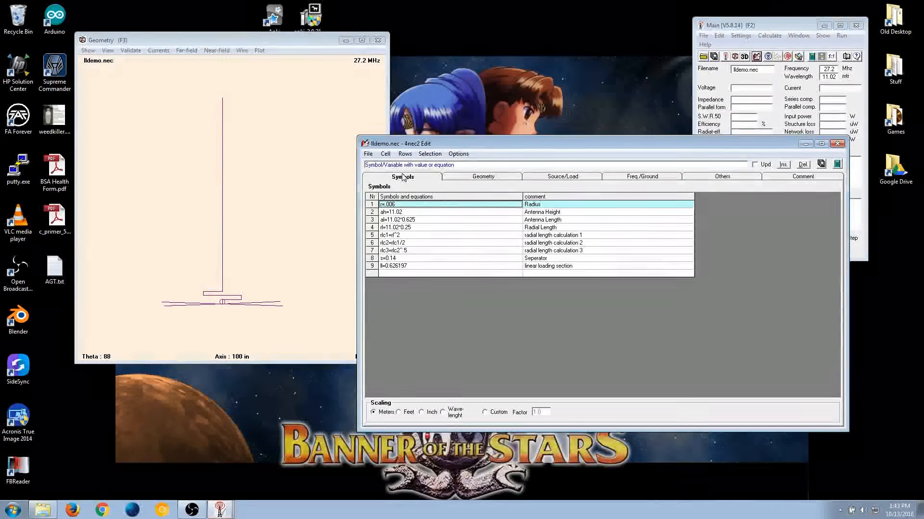
left_click(401, 259)
key("BackSpace")
type("5")
left_click(819, 165)
key("Return")
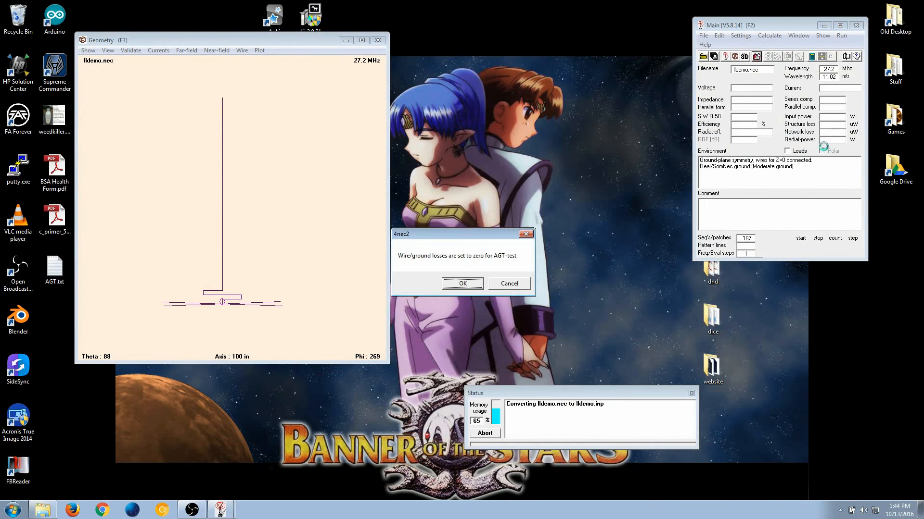
left_click(480, 283)
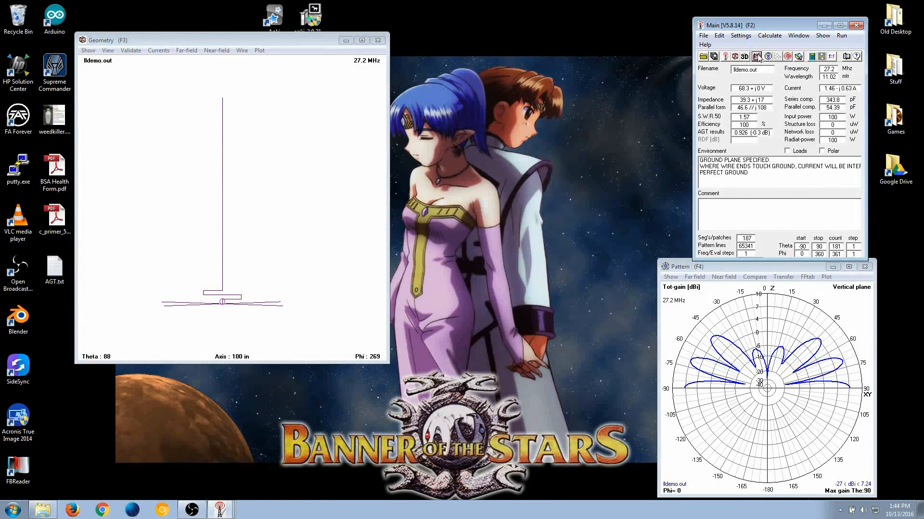
- Set the separator symbol s to 0.2 in lldemo.nec, save the model and close the editor
left_click(757, 57)
left_click(403, 176)
left_click(407, 258)
left_click(408, 259)
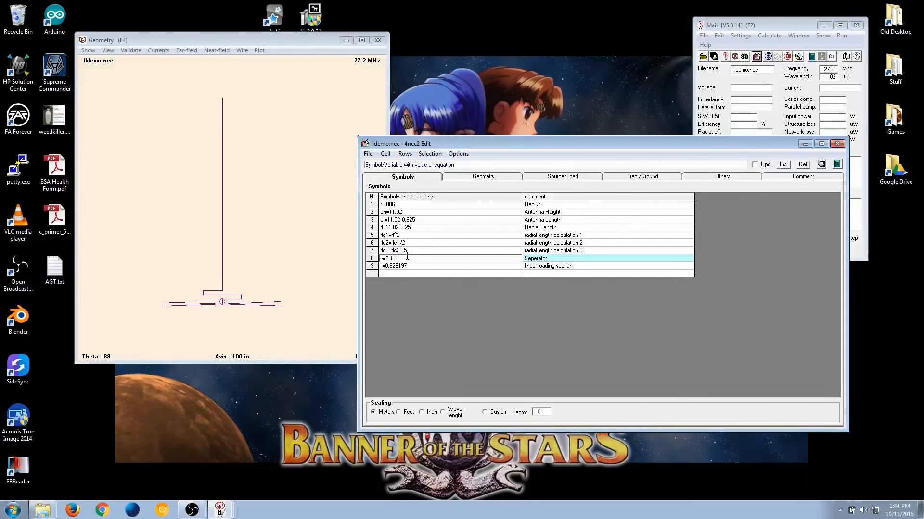
type("2")
left_click(823, 165)
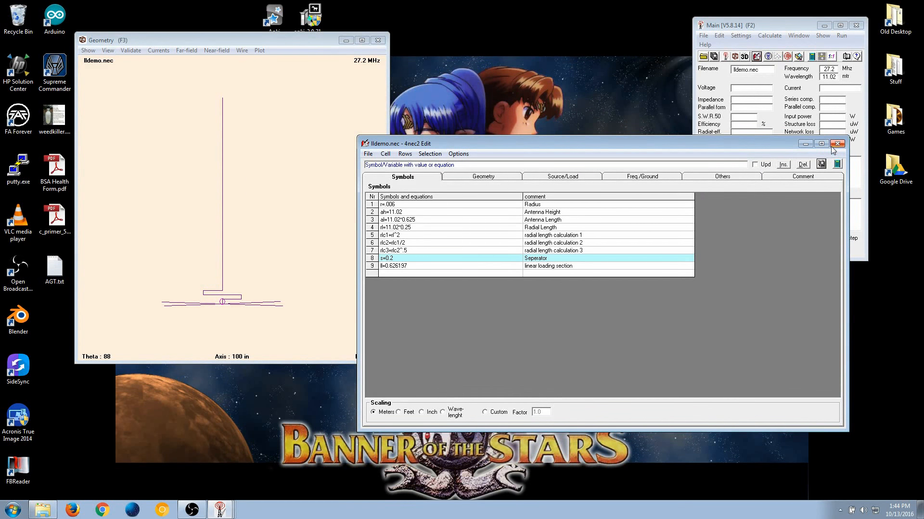
left_click(831, 145)
- Rerun the full far-field pattern calculation with the Average Gain Test for the 0.2 separator
key("F7")
key("Return")
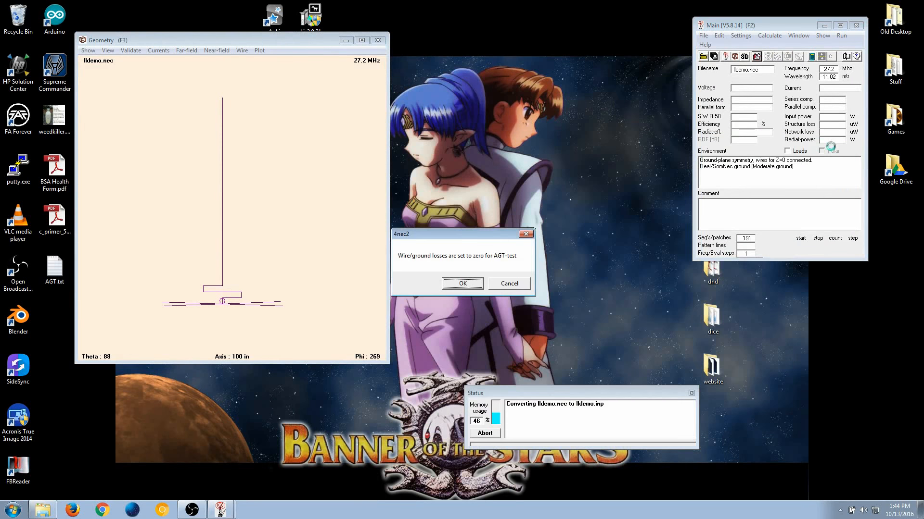
left_click(462, 284)
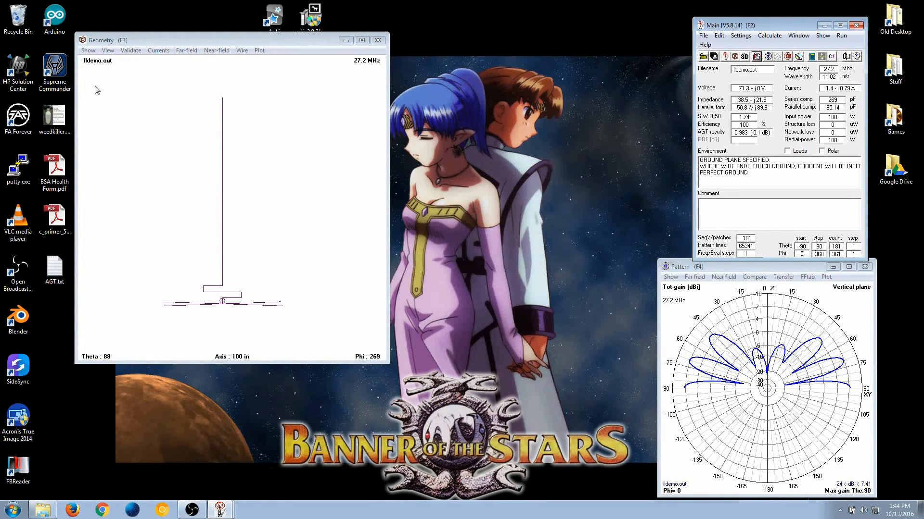
- Display the wire segments and inspect their spacing in the folded loading section near the antenna base
left_click(88, 50)
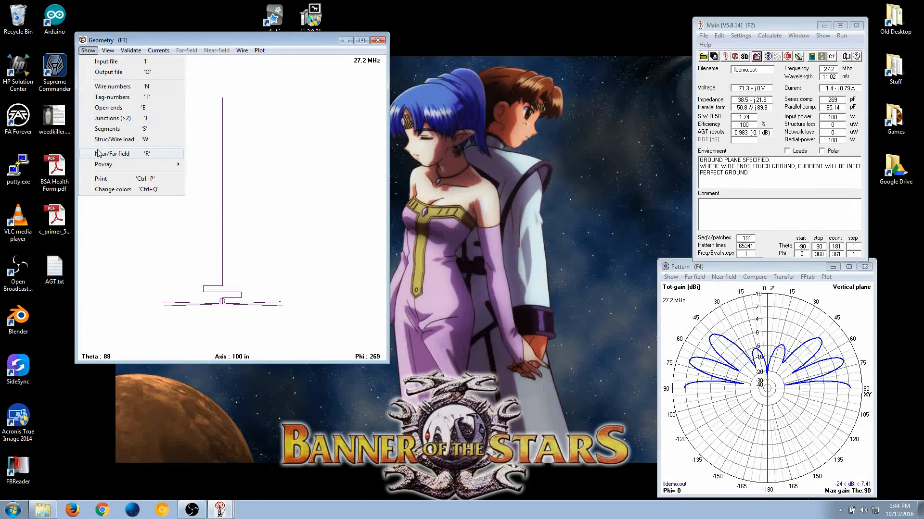
left_click(104, 129)
scroll(212, 206, "up", 1)
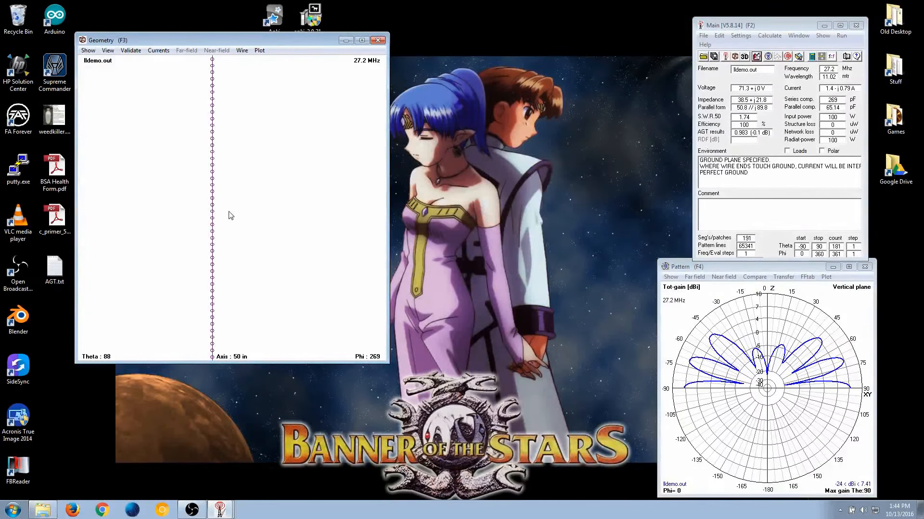
left_click_drag(278, 317, 287, 170)
scroll(289, 270, "up", 1)
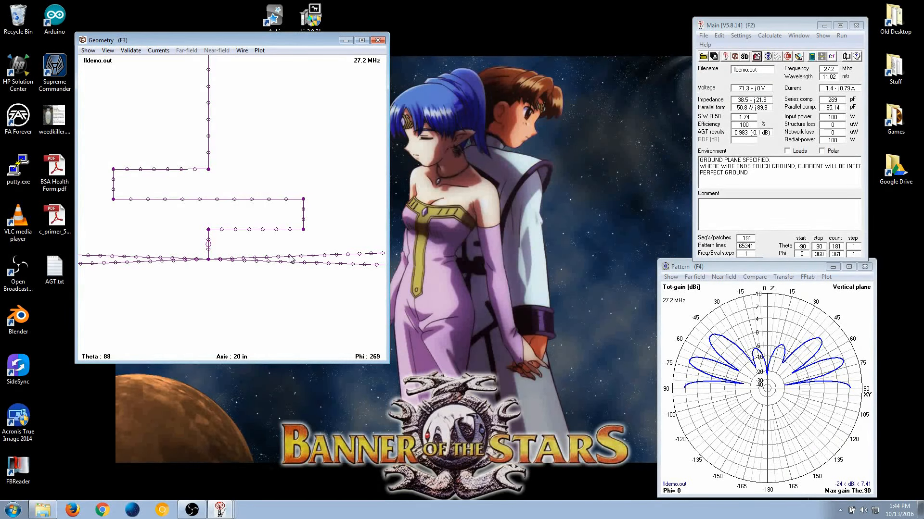
- Hide the segment markers and bring the whole antenna back into view
left_click(88, 50)
left_click(96, 130)
scroll(98, 132, "down", 1)
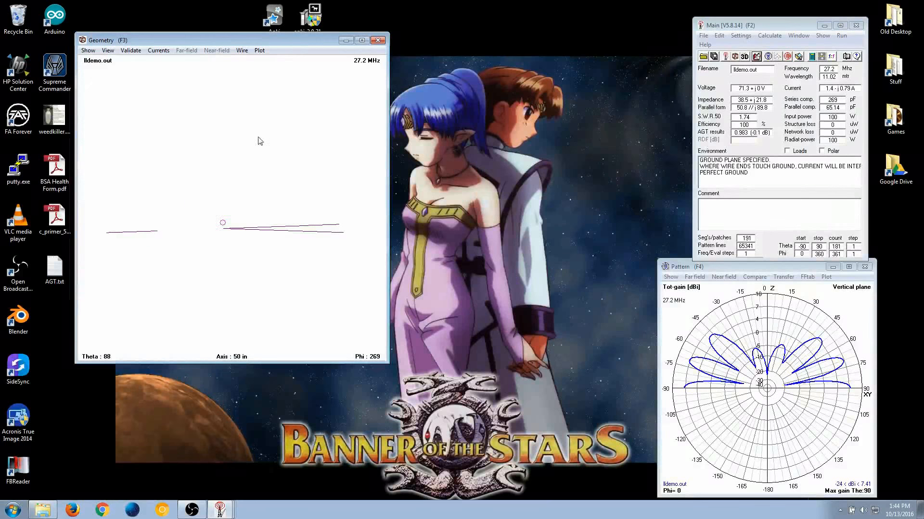
left_click_drag(260, 140, 270, 221)
scroll(276, 198, "down", 1)
left_click_drag(288, 167, 270, 229)
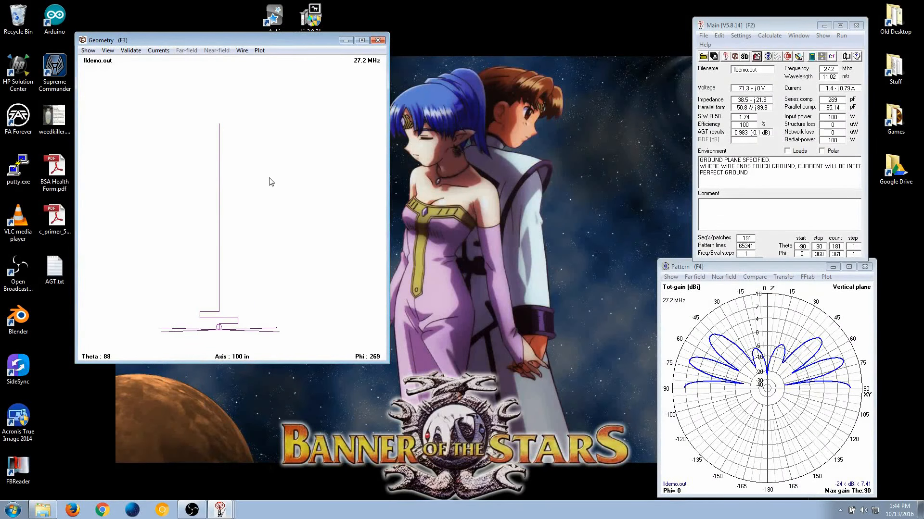
left_click_drag(268, 175, 271, 155)
- Optimize the variable ll for 100% SWR weighting at 27.2 MHz, and resume the optimizer for a second run
left_click(797, 56)
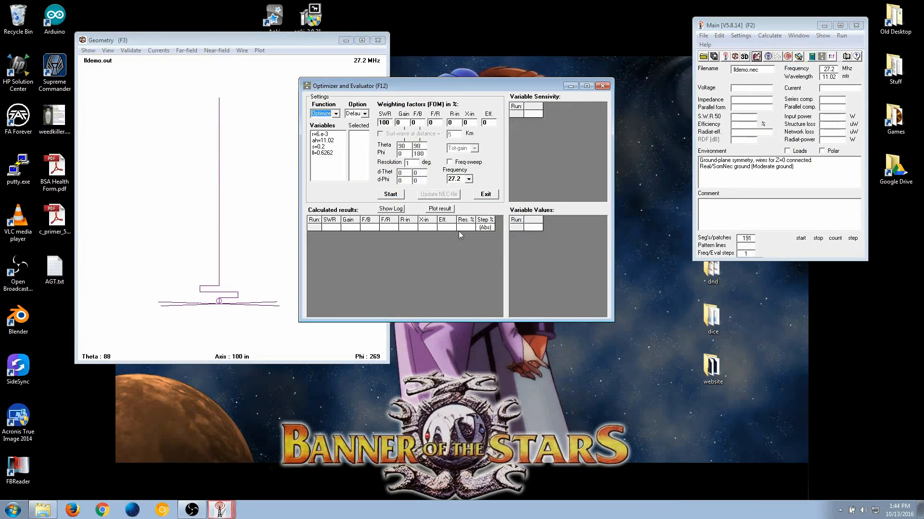
left_click(398, 195)
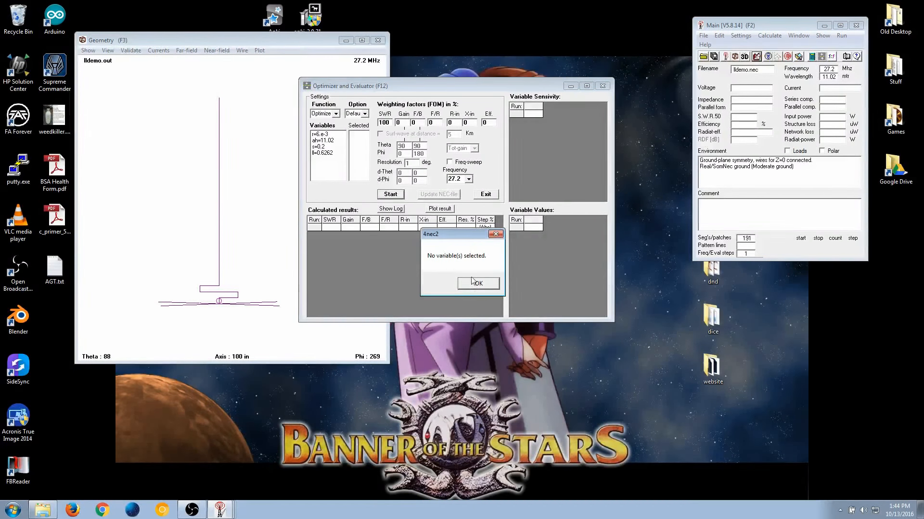
left_click(480, 284)
left_click(321, 154)
left_click(386, 195)
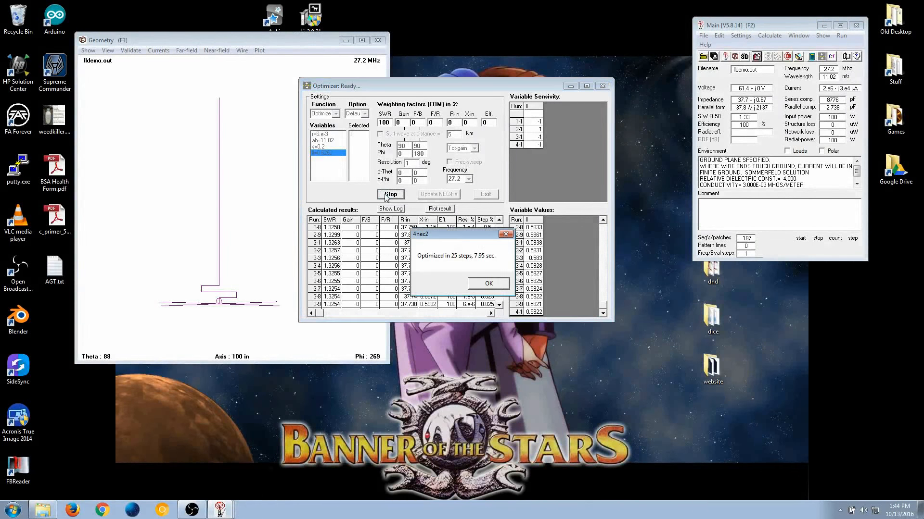
left_click(489, 283)
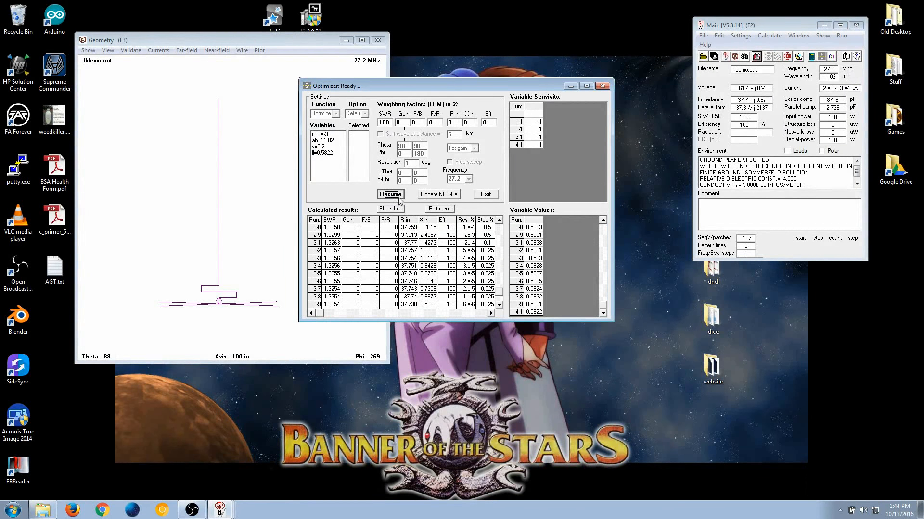
left_click(391, 195)
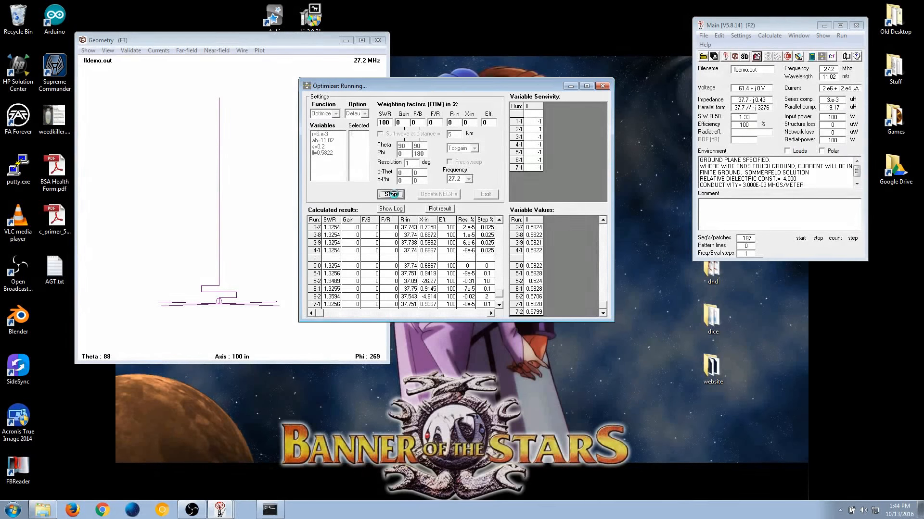
left_click(488, 284)
- Save the optimized ll value of 0.5818 into lldemo.nec, overwriting the file, and close the optimizer
left_click(438, 195)
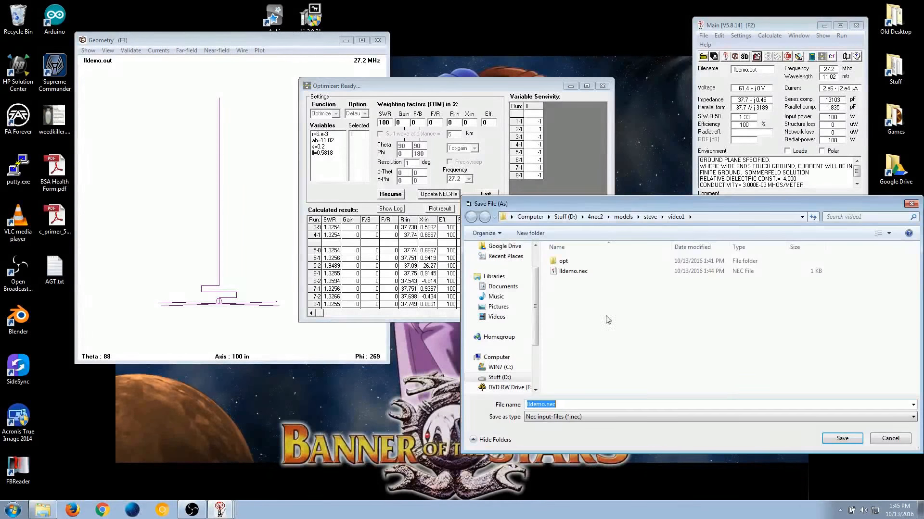
left_click(841, 438)
left_click(488, 258)
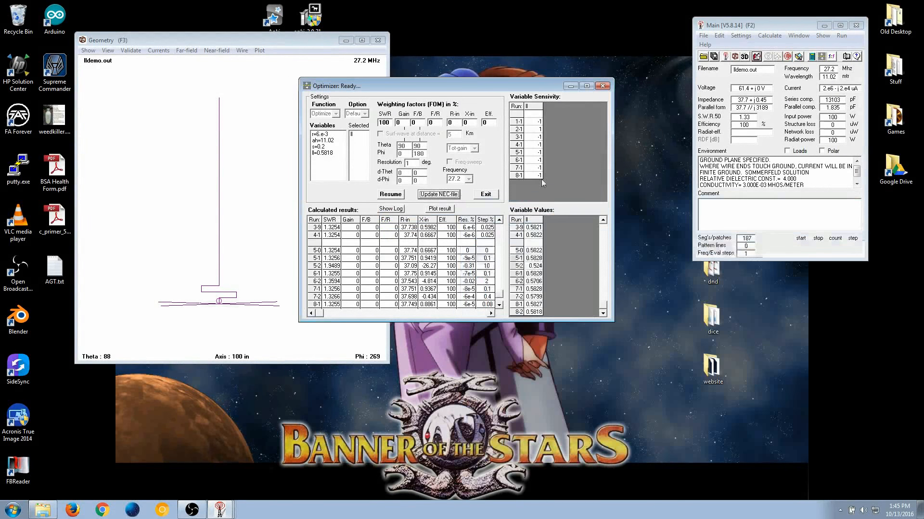
left_click(603, 87)
- Generate the full 27.2 MHz far-field pattern at 1-degree resolution with the Average Gain Test turned off
left_click(812, 56)
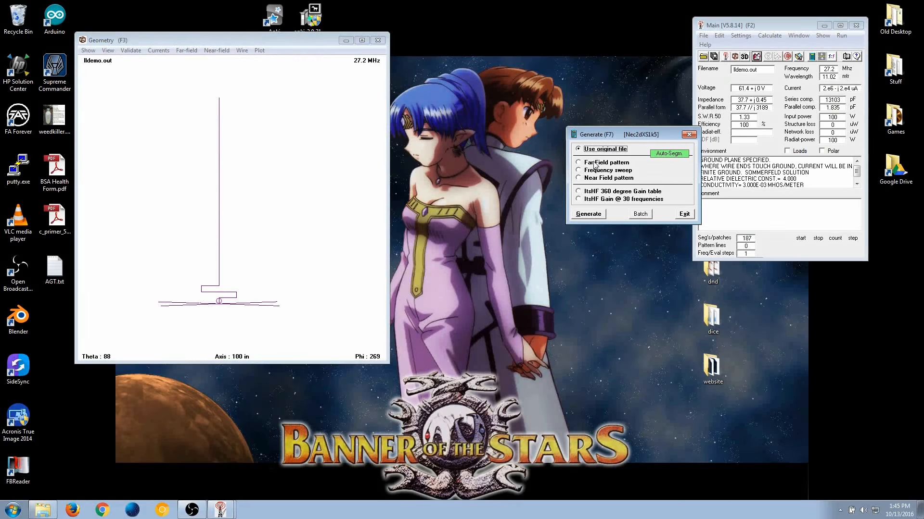
left_click(596, 165)
left_click(650, 244)
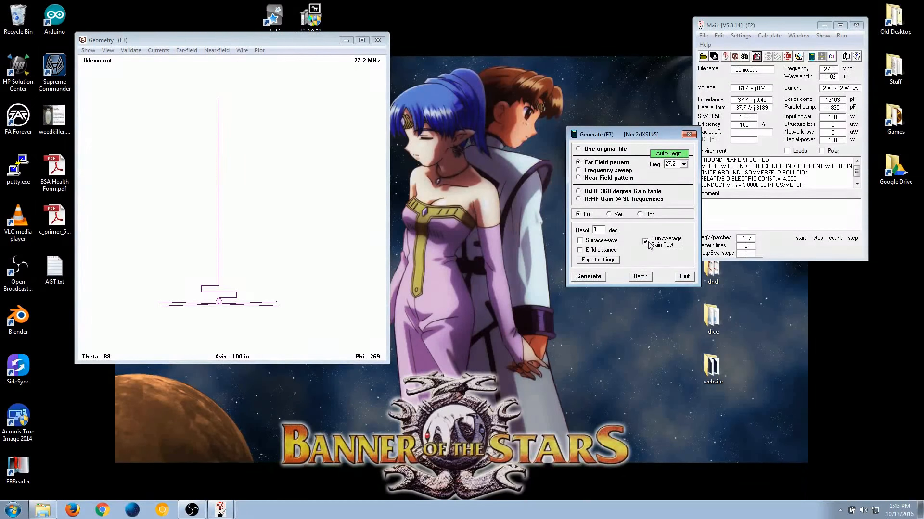
left_click(581, 277)
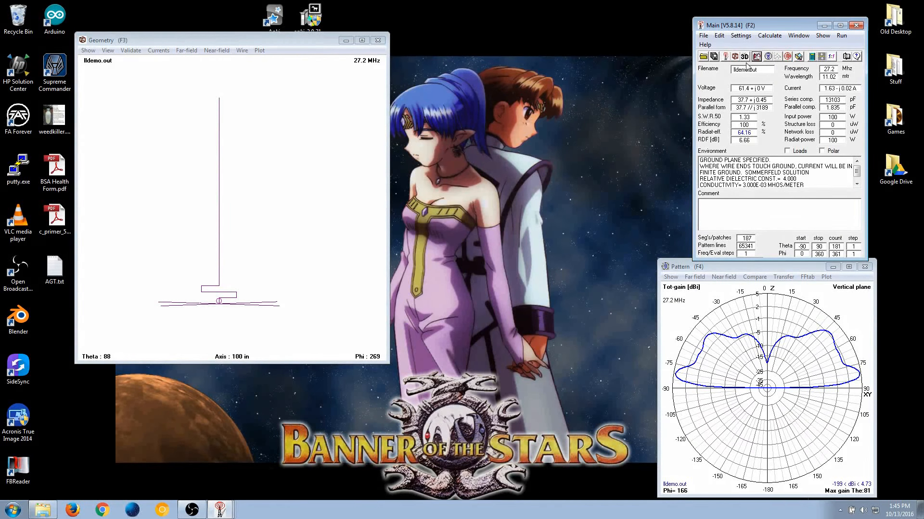
- Generate a vertical-pattern frequency sweep from 26.2 to 28.2 MHz in 0.1 MHz steps, and display its gain and front-to-back graphs
left_click(765, 38)
left_click(776, 46)
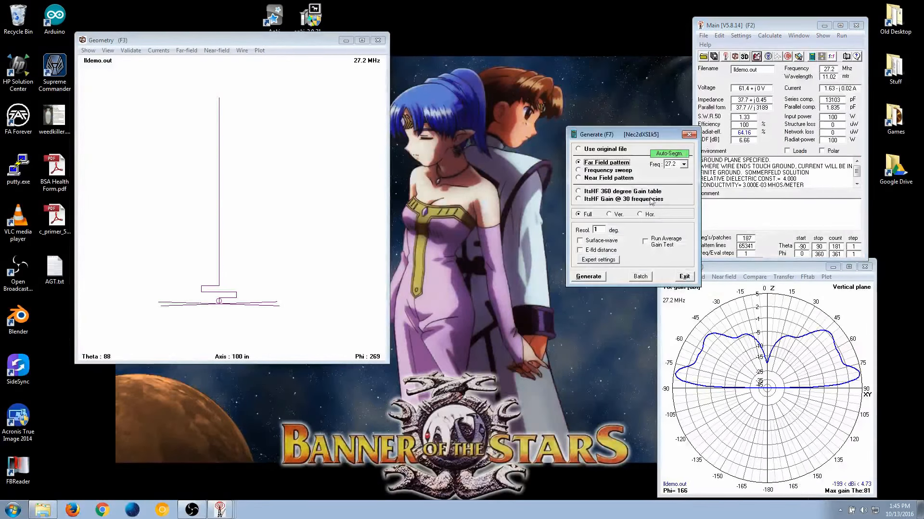
left_click(609, 171)
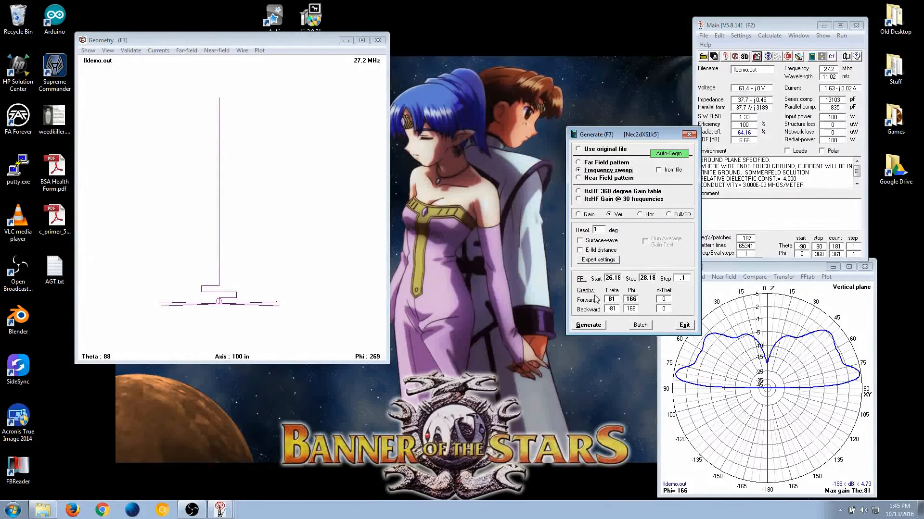
left_click(620, 278)
type("5")
key("BackSpace")
key("BackSpace")
key("BackSpace")
type("2")
left_click(652, 278)
key("BackSpace")
type("2")
left_click(589, 325)
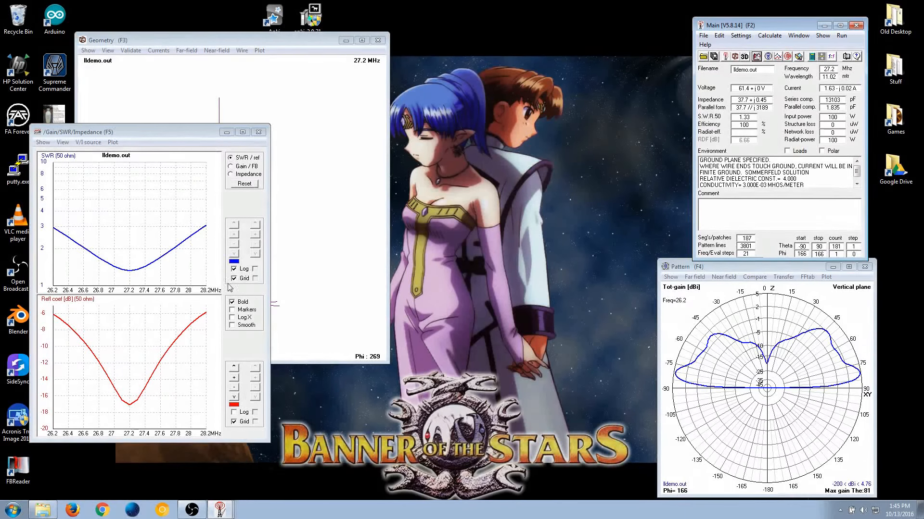
left_click(230, 167)
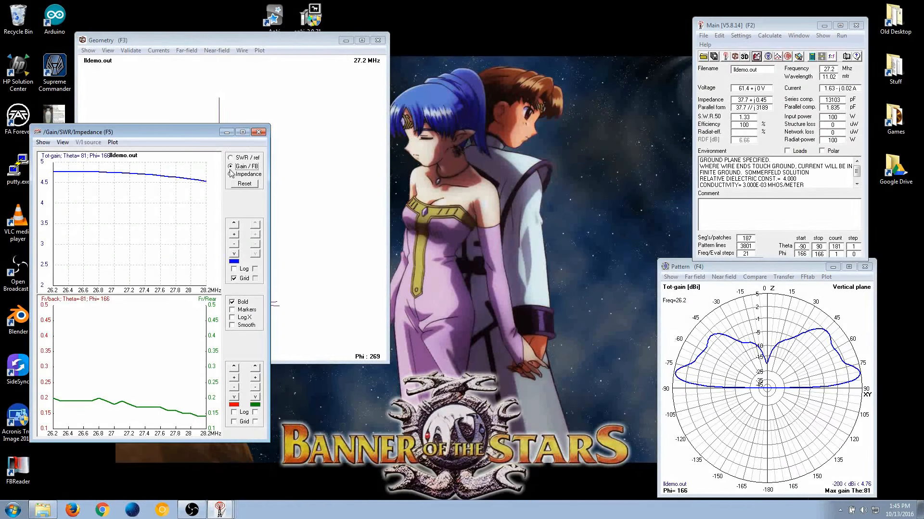
- Review the sweep's impedance and SWR graphs, compare the SWR curve on linear and logarithmic scales, and close the graph window
left_click(231, 174)
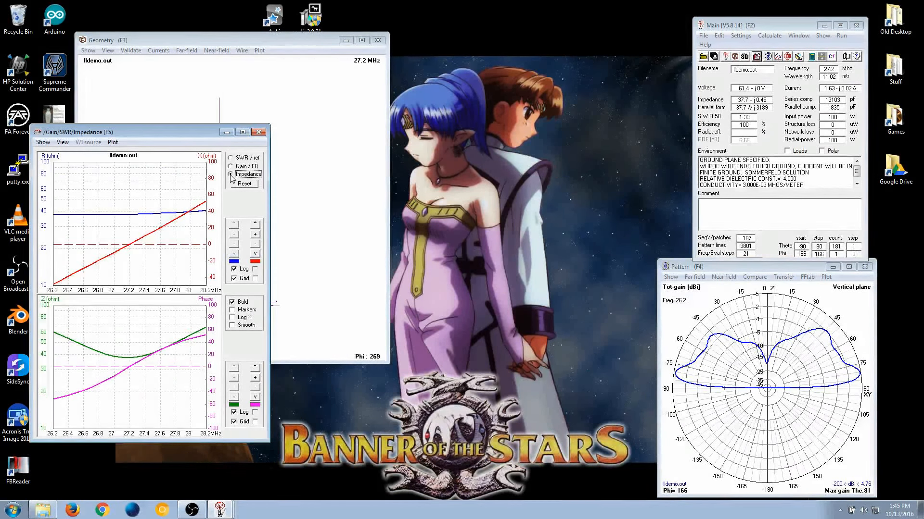
left_click(231, 158)
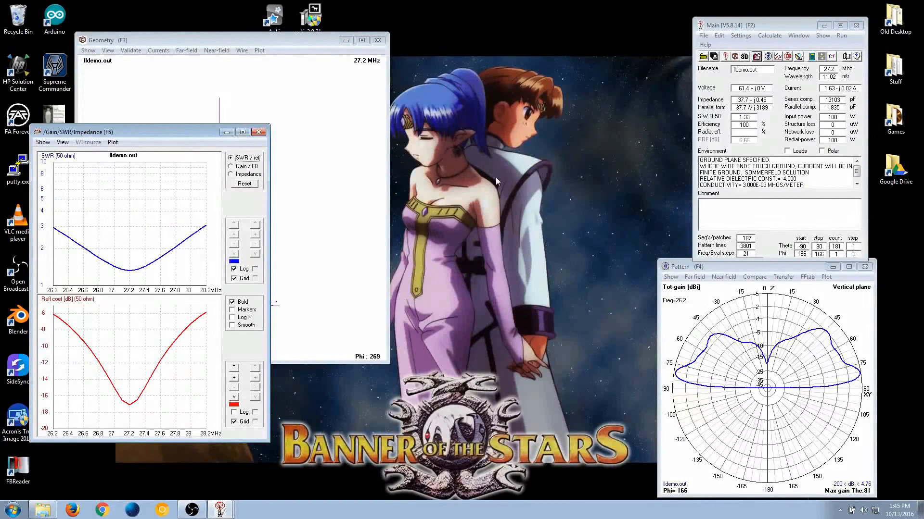
left_click(235, 269)
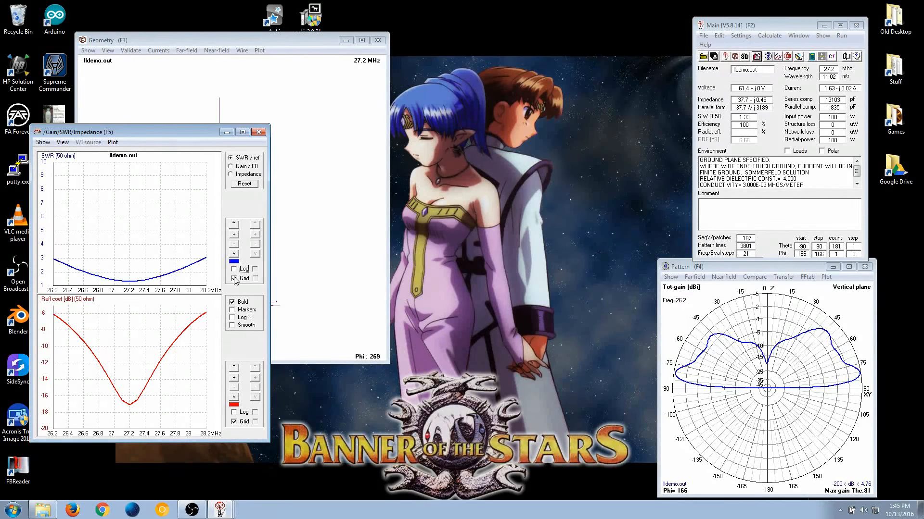
left_click(235, 270)
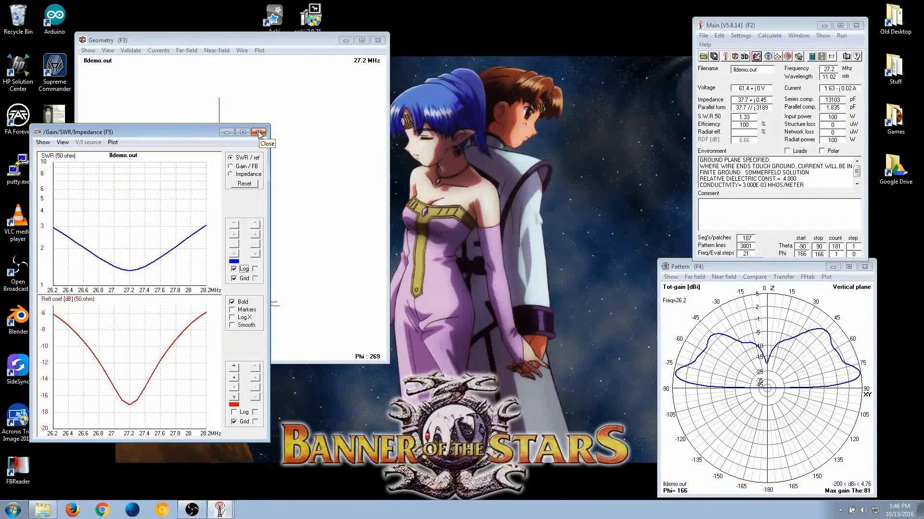
left_click(258, 133)
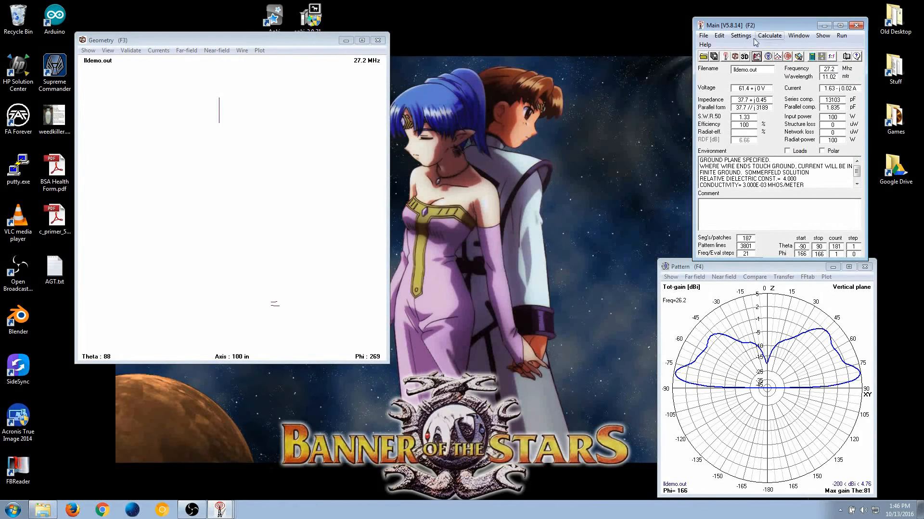
- Generate the full 27.2 MHz far-field pattern at 1-degree resolution with the Average Gain Test on, accepting zero wire and ground losses
key("F7")
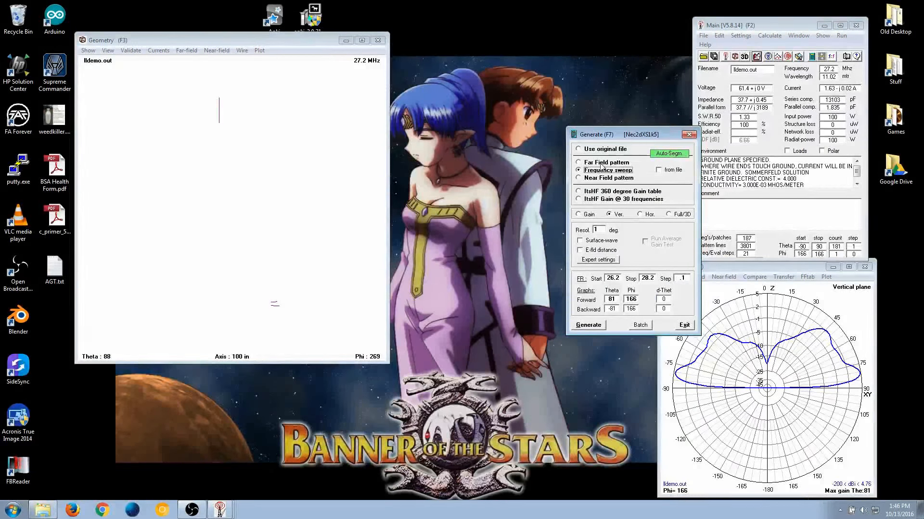
left_click(601, 164)
left_click(645, 241)
left_click(593, 275)
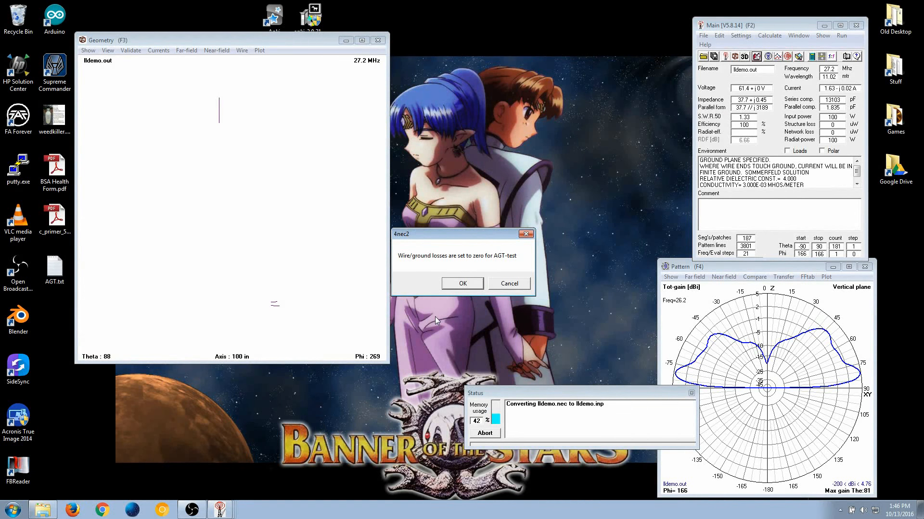
left_click(461, 284)
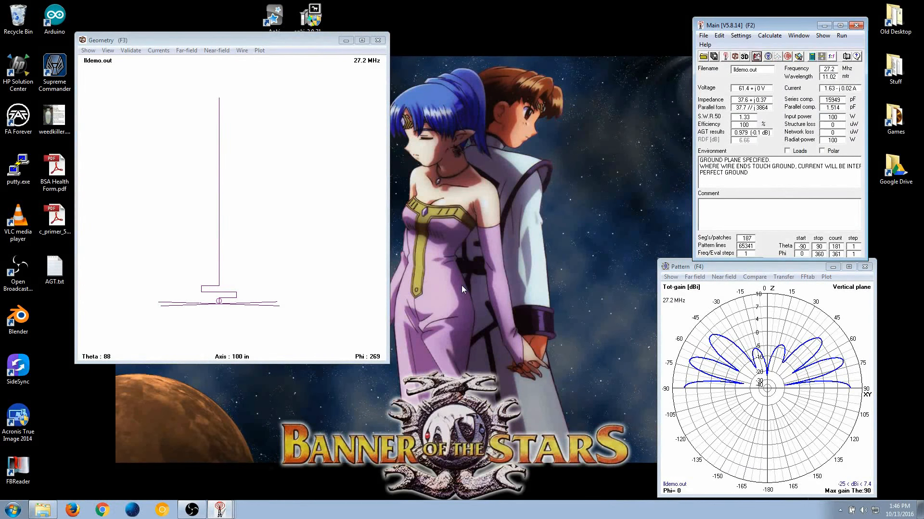
- Check the AGT result against the accuracy ranges listed in AGT.txt, and close the file
left_click(58, 263)
double_click(58, 263)
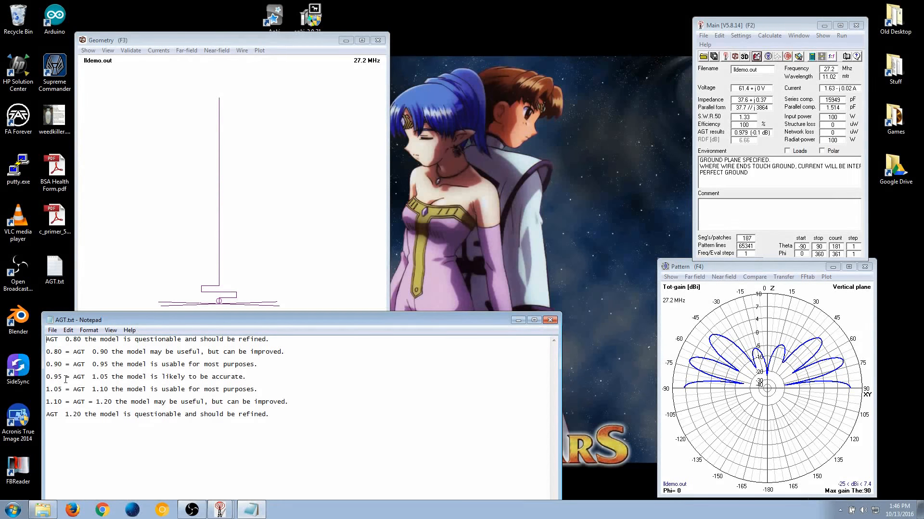
left_click(549, 319)
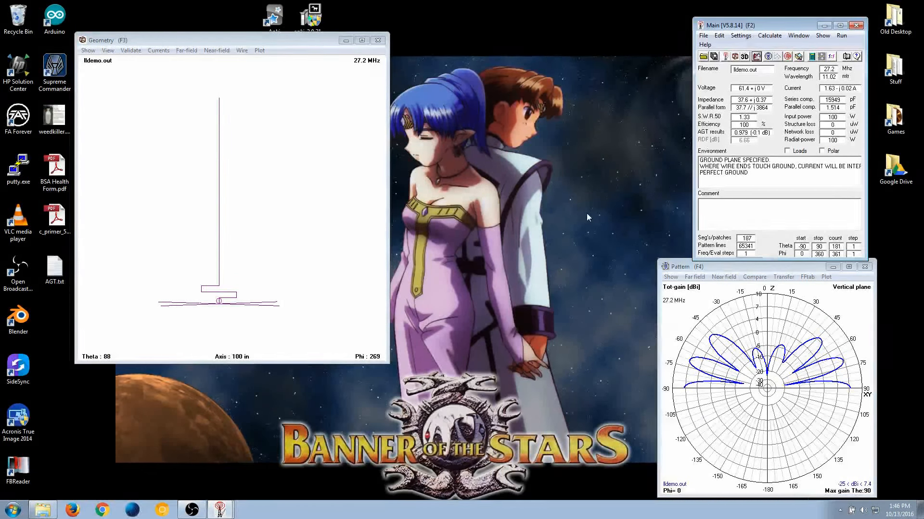
- Rerun the frequency sweep from 26.2 to 28.2 MHz with real ground, and close the resulting SWR graph window
key("F7")
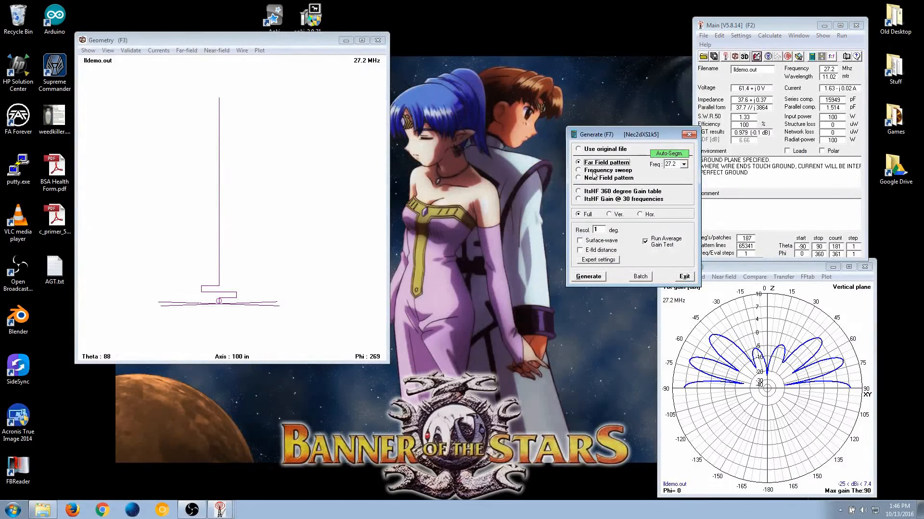
left_click(585, 329)
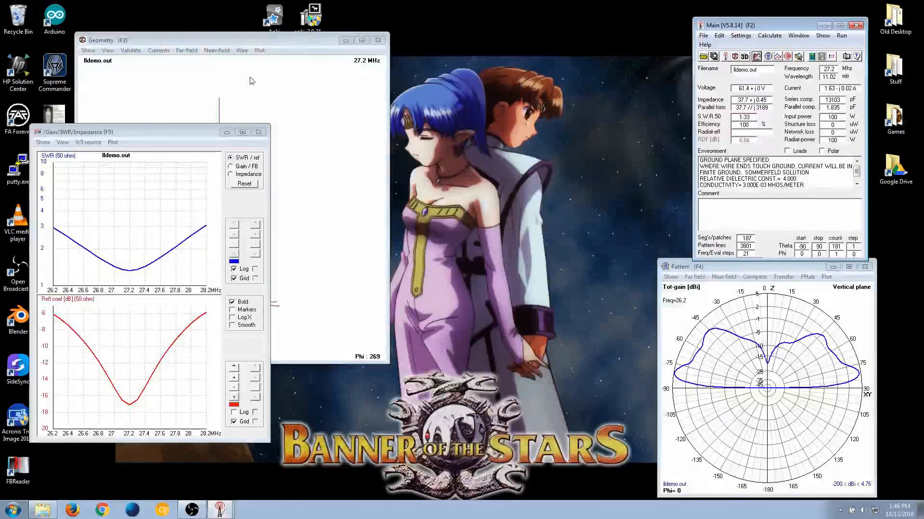
left_click(258, 133)
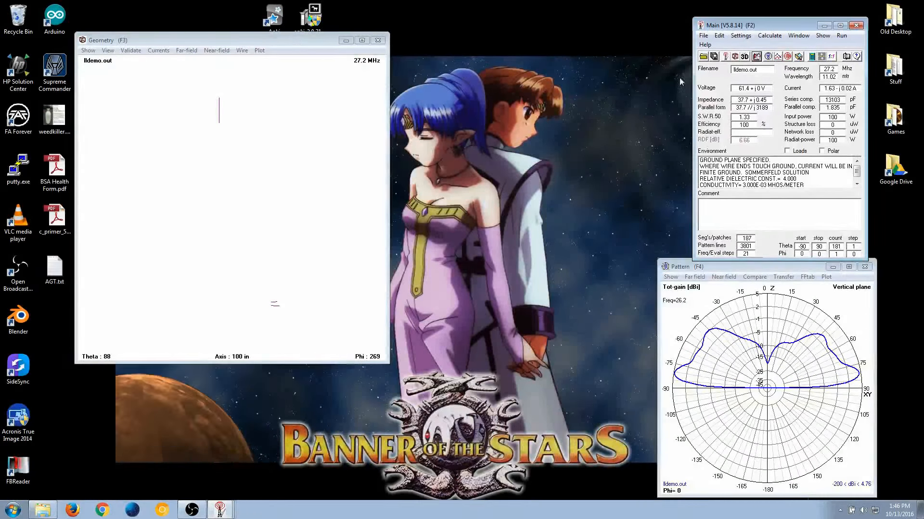
- Set the antenna height symbol ah to 5 in lldemo.nec, update the model, and close the editor
left_click(756, 56)
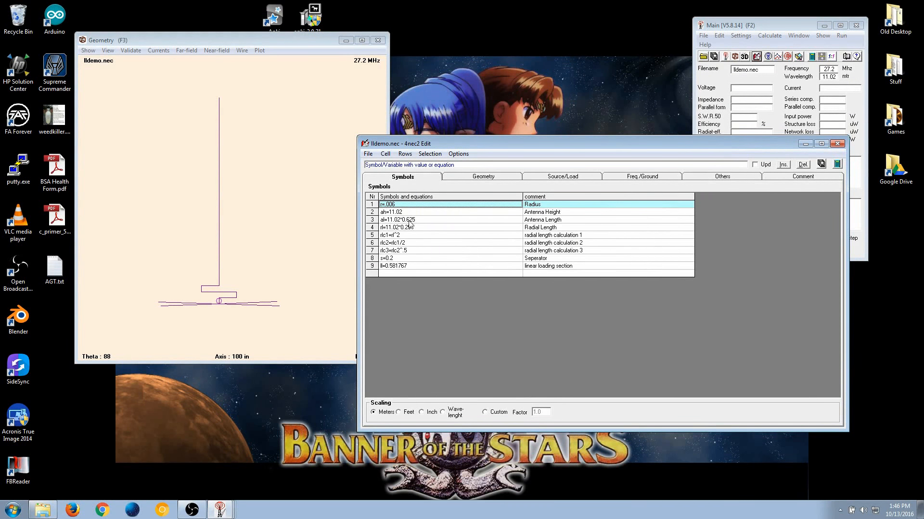
left_click(448, 212)
key("BackSpace")
key("BackSpace")
key("BackSpace")
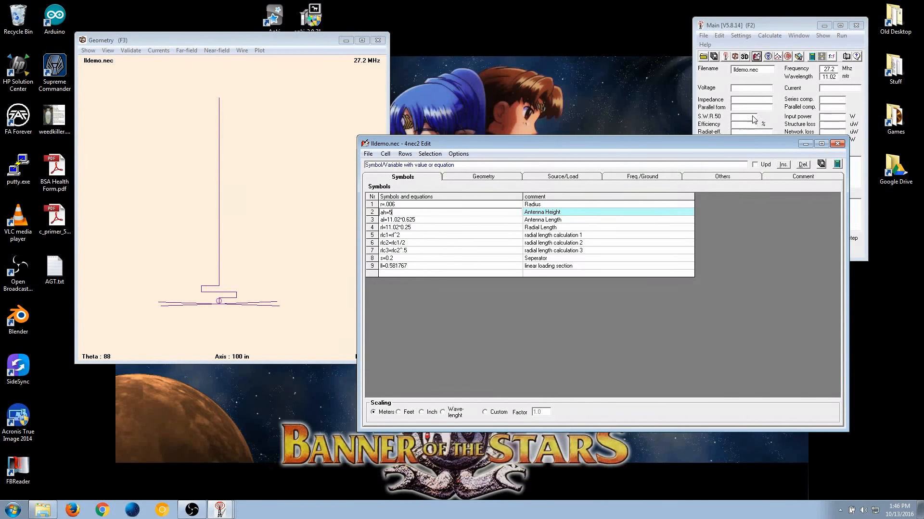
left_click(820, 164)
left_click(835, 146)
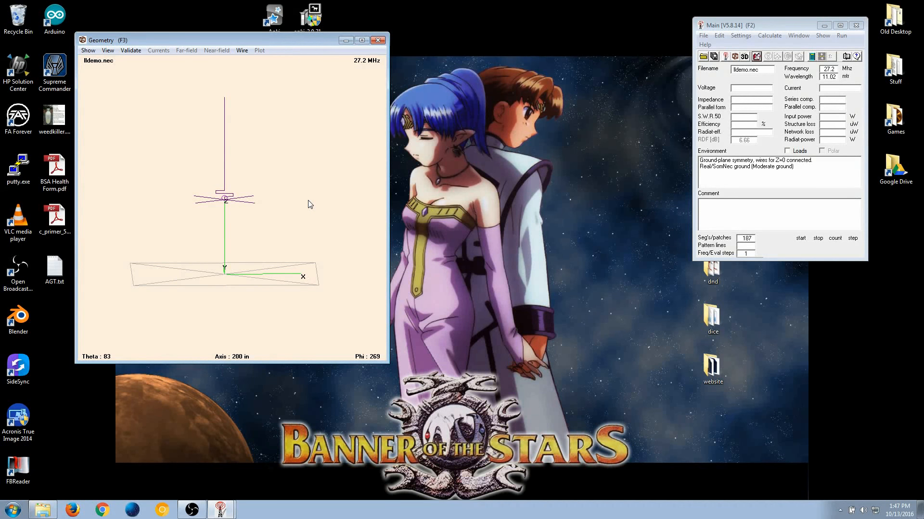
- Generate the frequency sweep for the lowered antenna, move the geometry view clear of the SWR graphs, and close the program
key("F7")
key("Return")
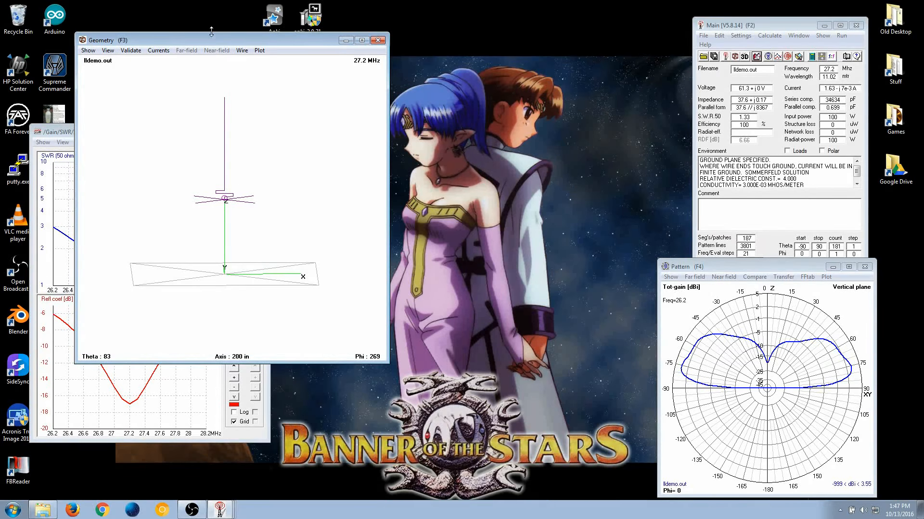
left_click_drag(213, 41, 442, 44)
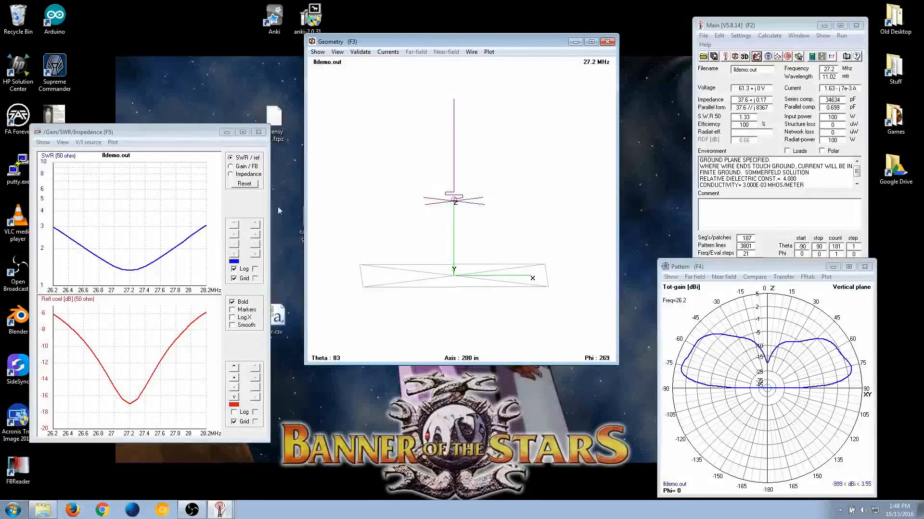
left_click(855, 25)
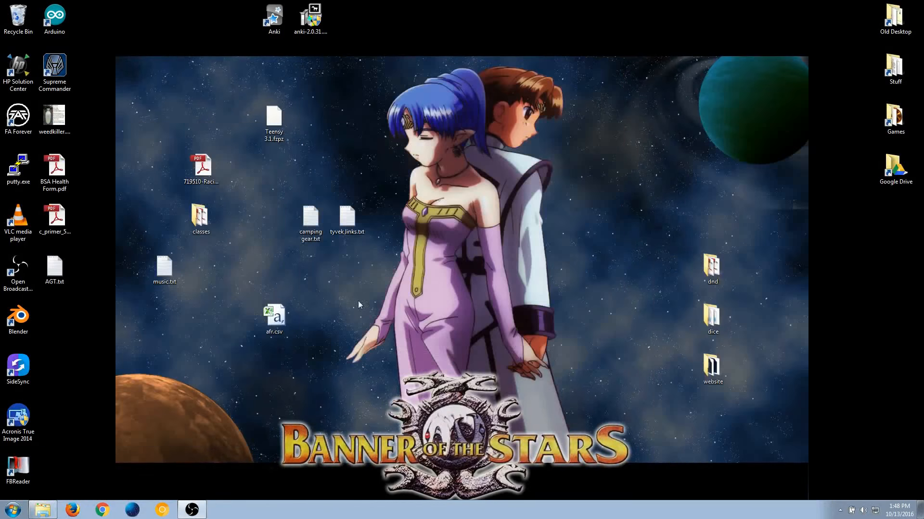